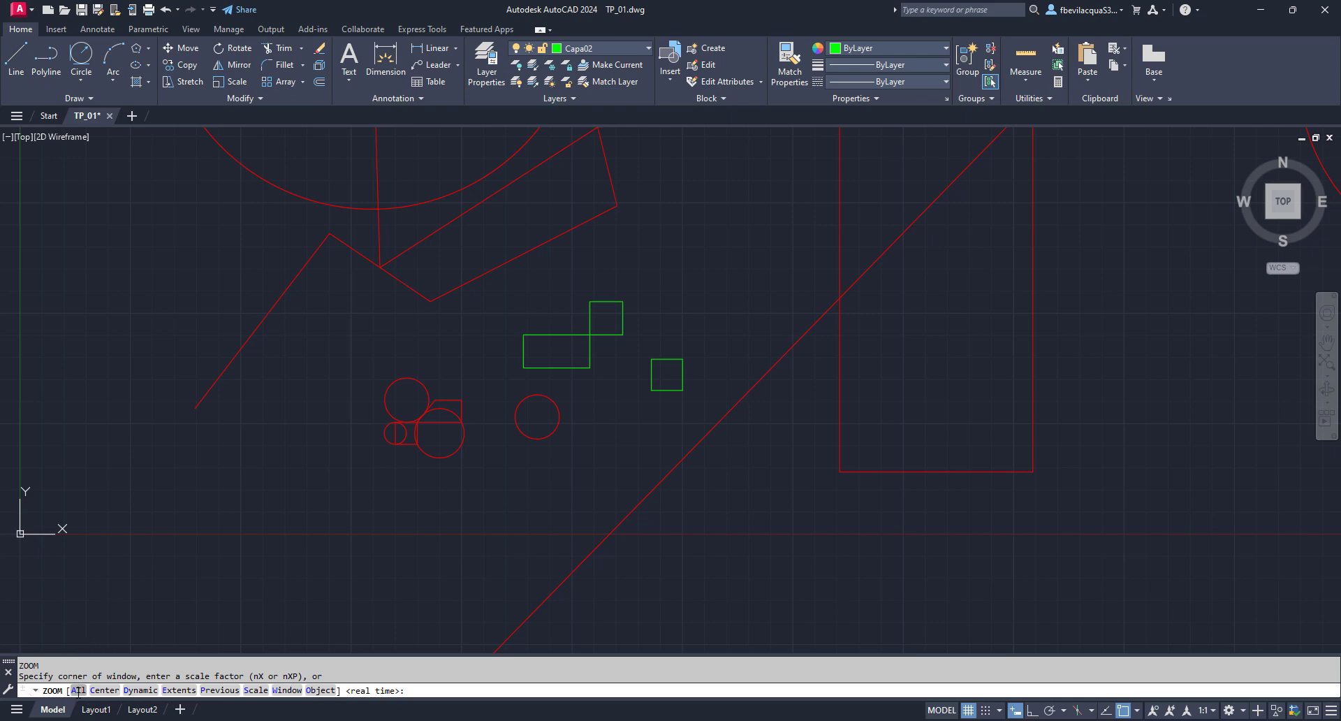
Erase all the existing red and green objects from the drawing
{"action": "scroll", "coordinate": [488, 412], "scroll_direction": "down", "scroll_amount": 3}
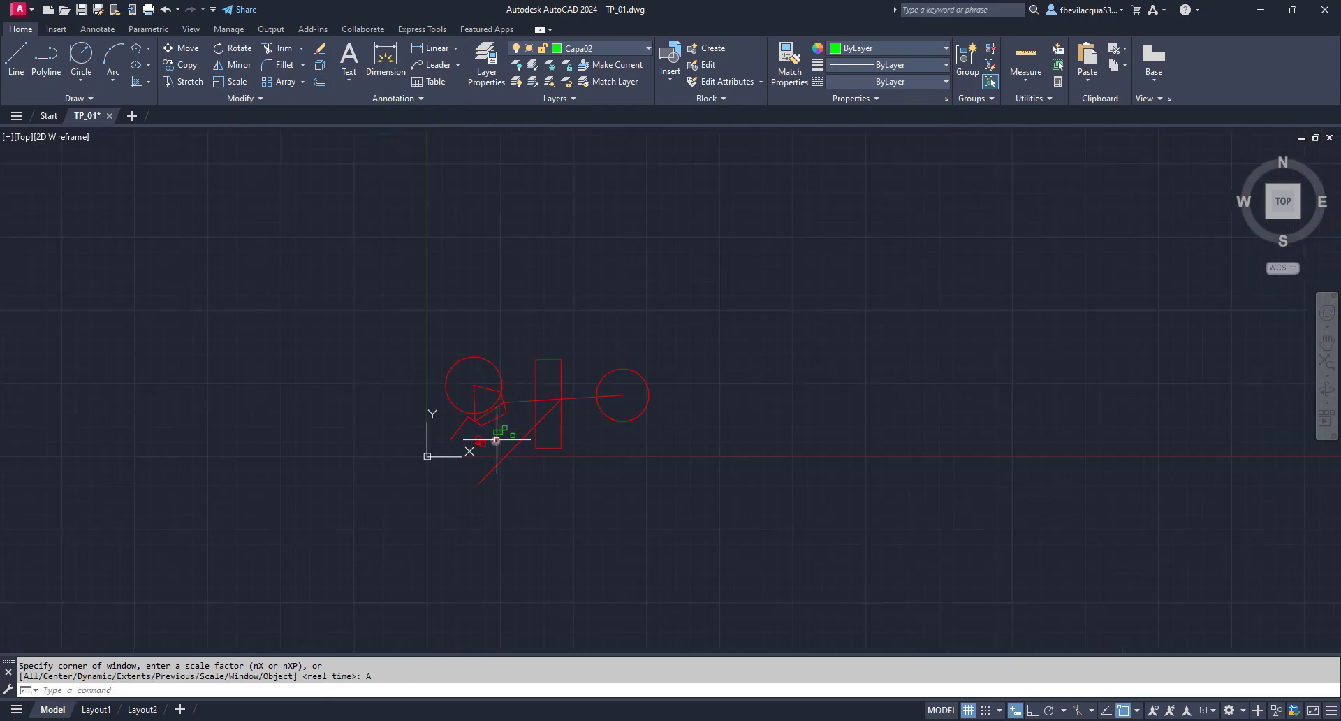
{"action": "scroll", "coordinate": [494, 426], "scroll_direction": "up", "scroll_amount": 2}
{"action": "scroll", "coordinate": [504, 430], "scroll_direction": "down", "scroll_amount": 2}
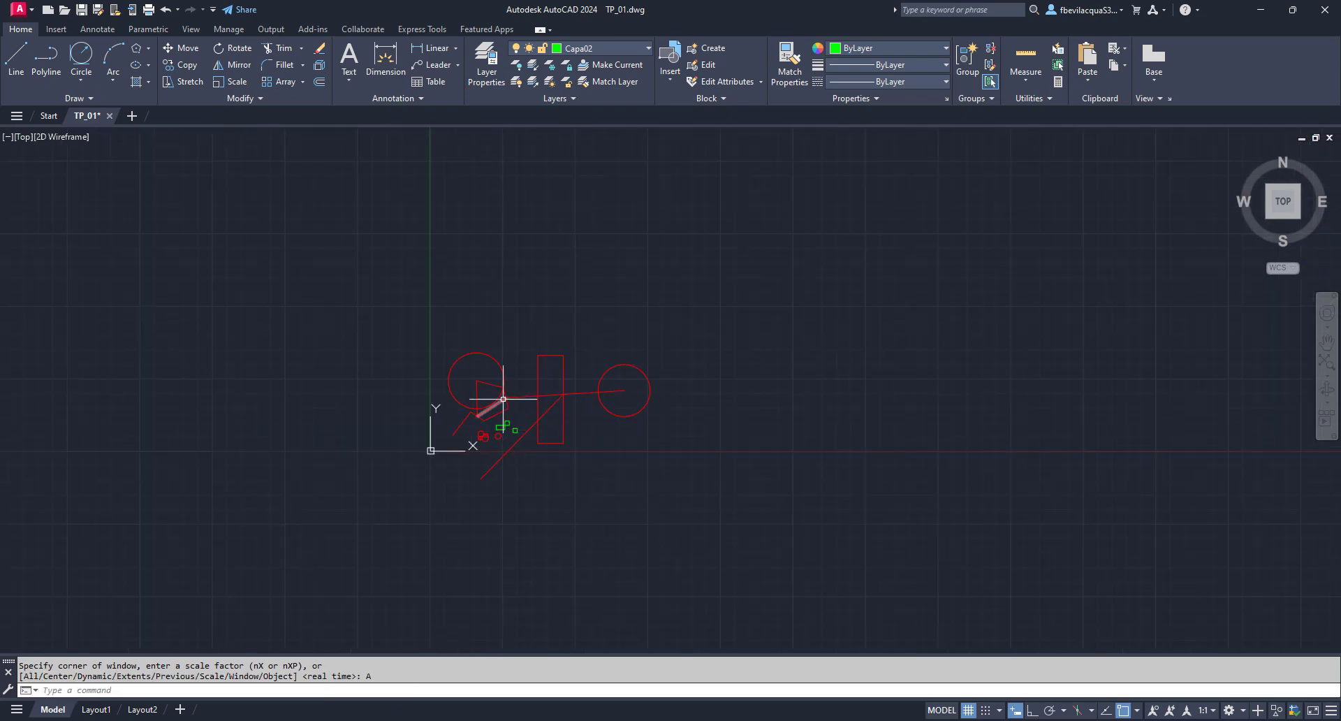
{"action": "scroll", "coordinate": [509, 397], "scroll_direction": "up", "scroll_amount": 2}
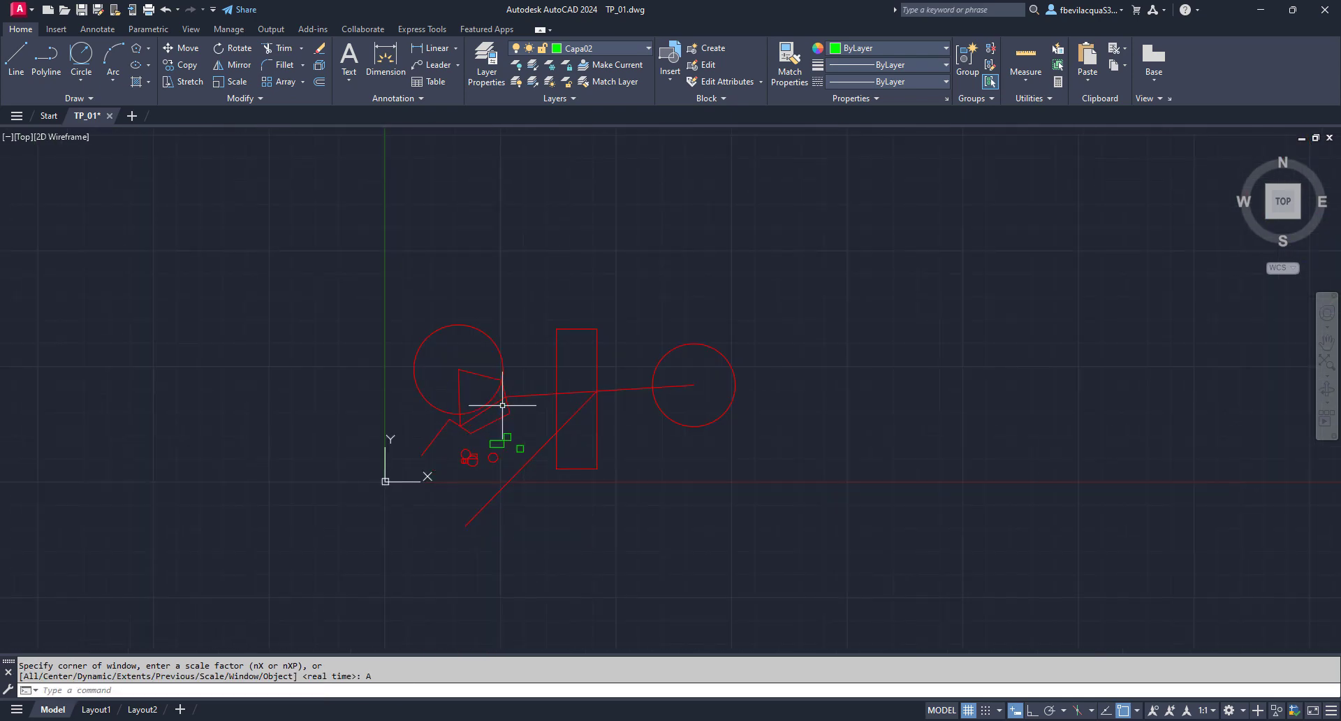
{"action": "left_click", "coordinate": [808, 563]}
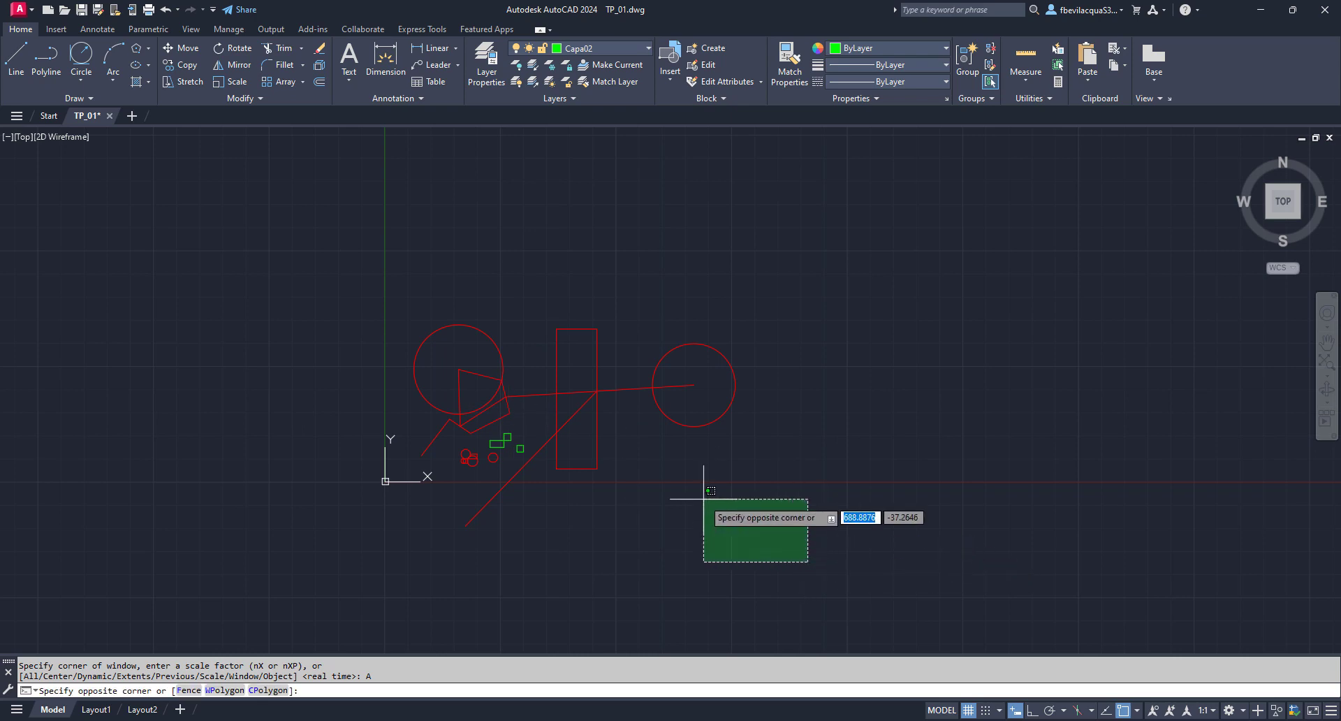
{"action": "left_click", "coordinate": [313, 255]}
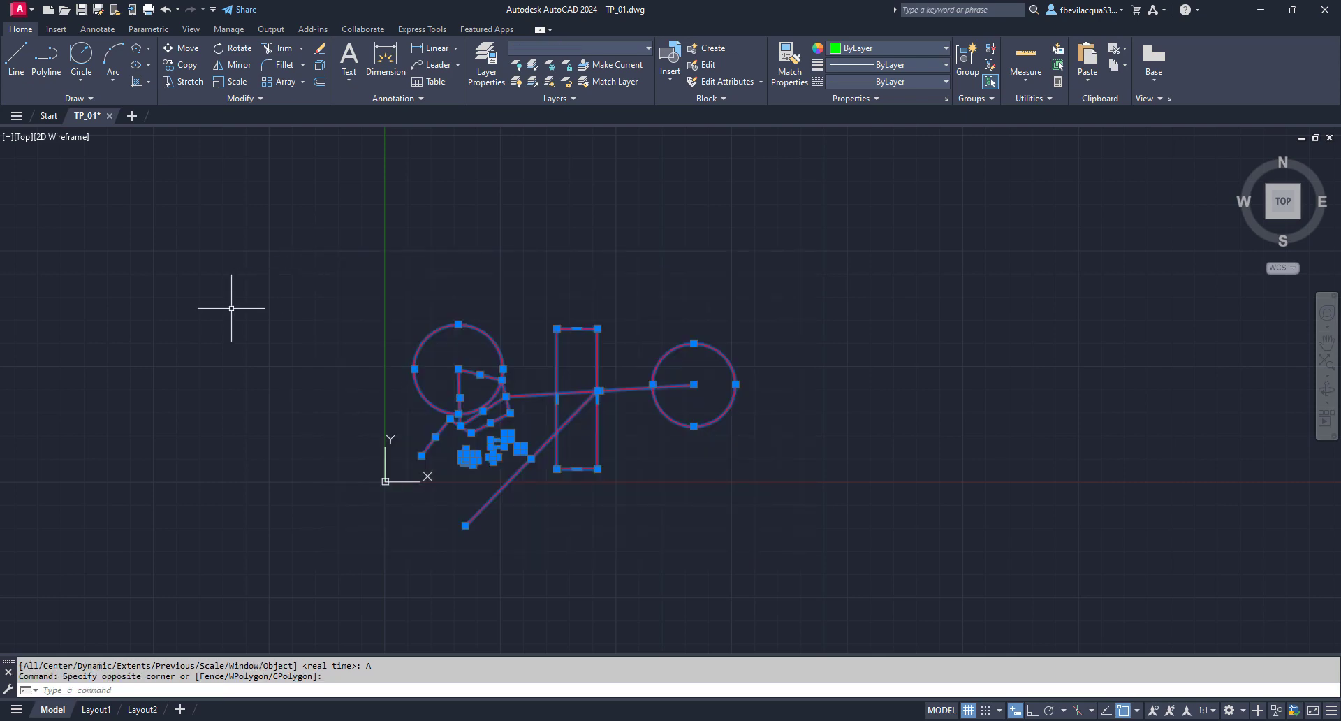
{"action": "key", "text": "Delete"}
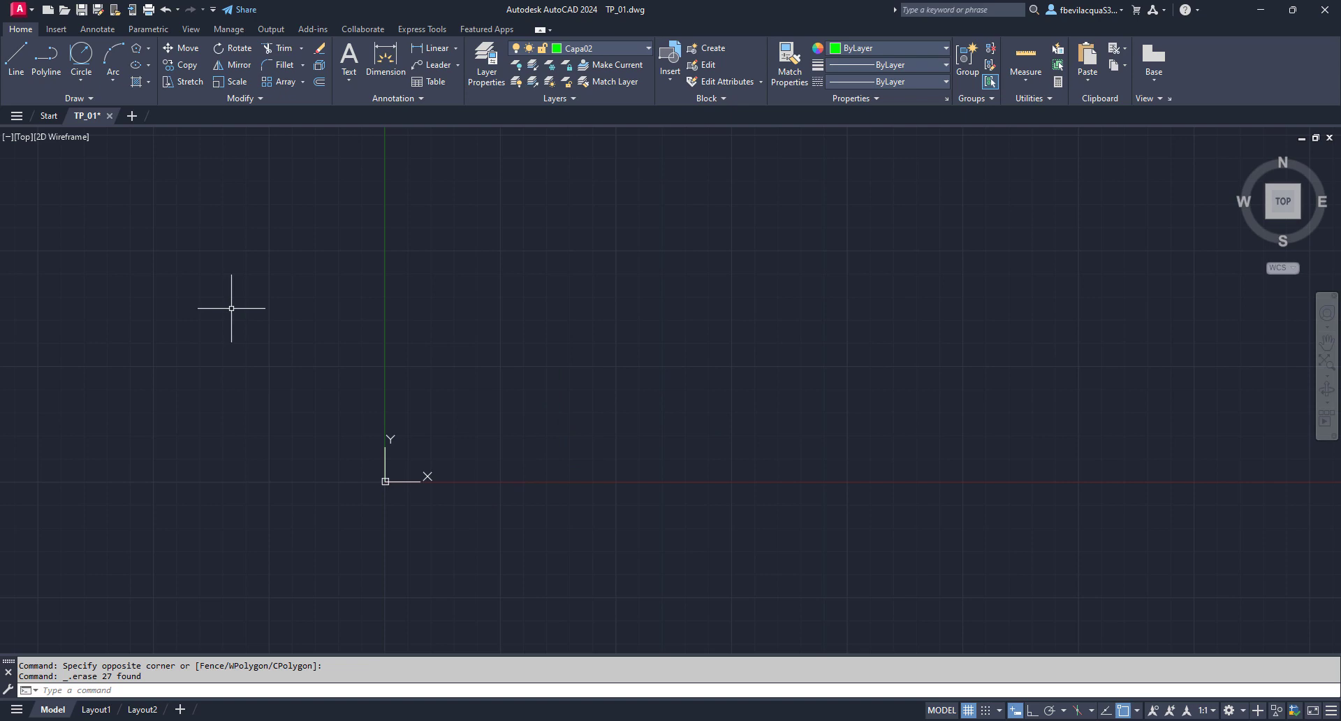
Draw a 10 by 10 rectangle just above and to the right of the origin
{"action": "scroll", "coordinate": [386, 488], "scroll_direction": "up", "scroll_amount": 12}
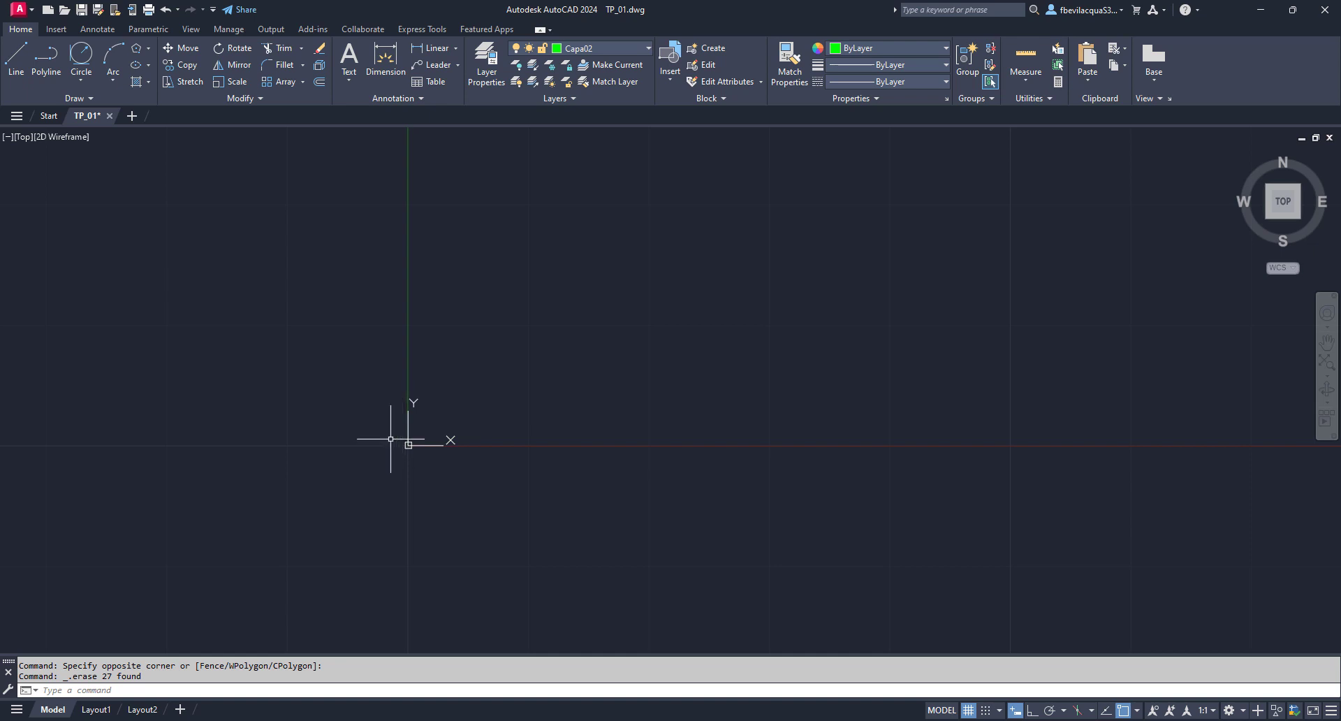
{"action": "left_click", "coordinate": [149, 46]}
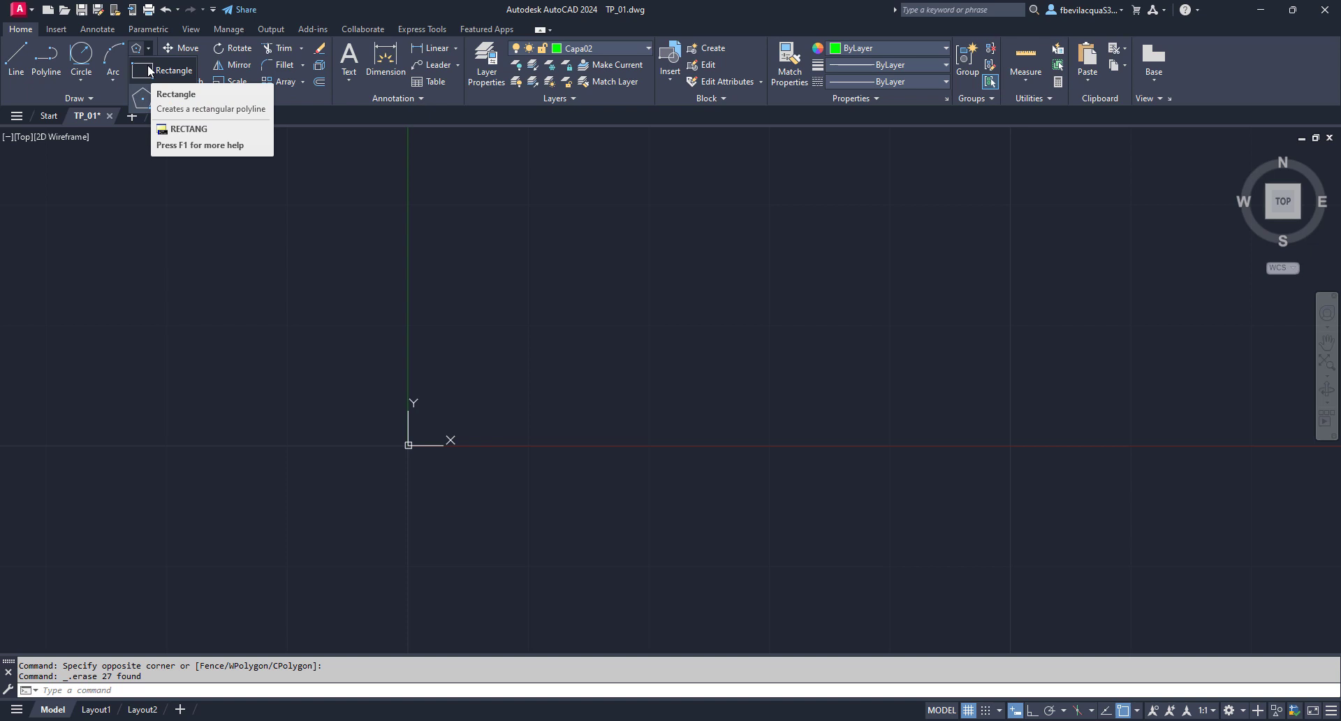
{"action": "left_click", "coordinate": [149, 69]}
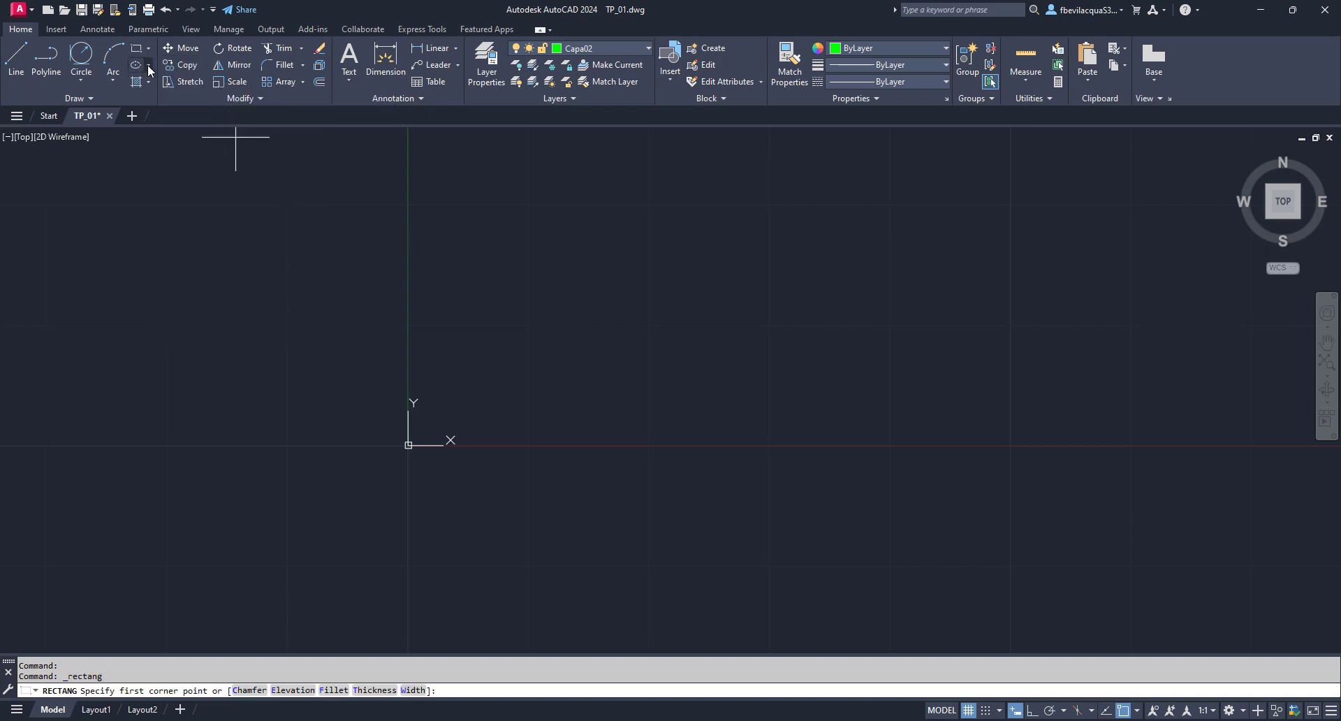
{"action": "left_click", "coordinate": [496, 387]}
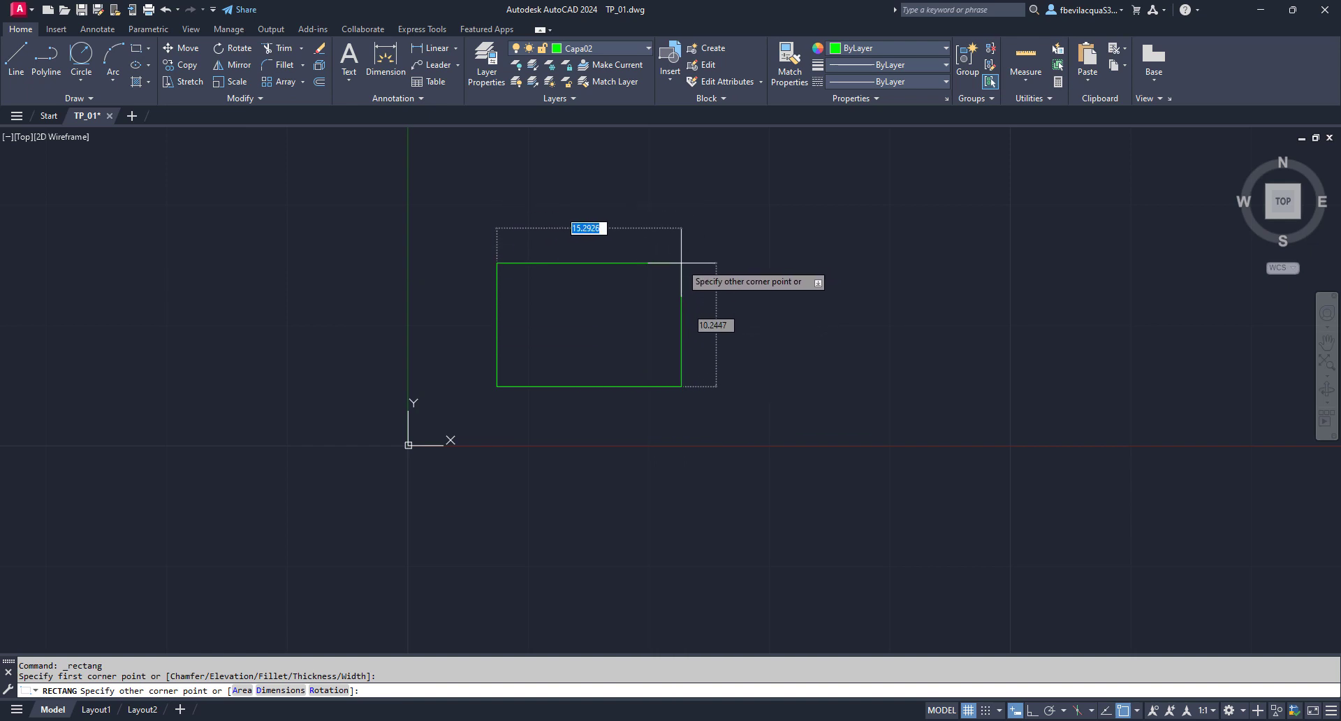
{"action": "type", "text": "10"}
{"action": "key", "text": "Tab"}
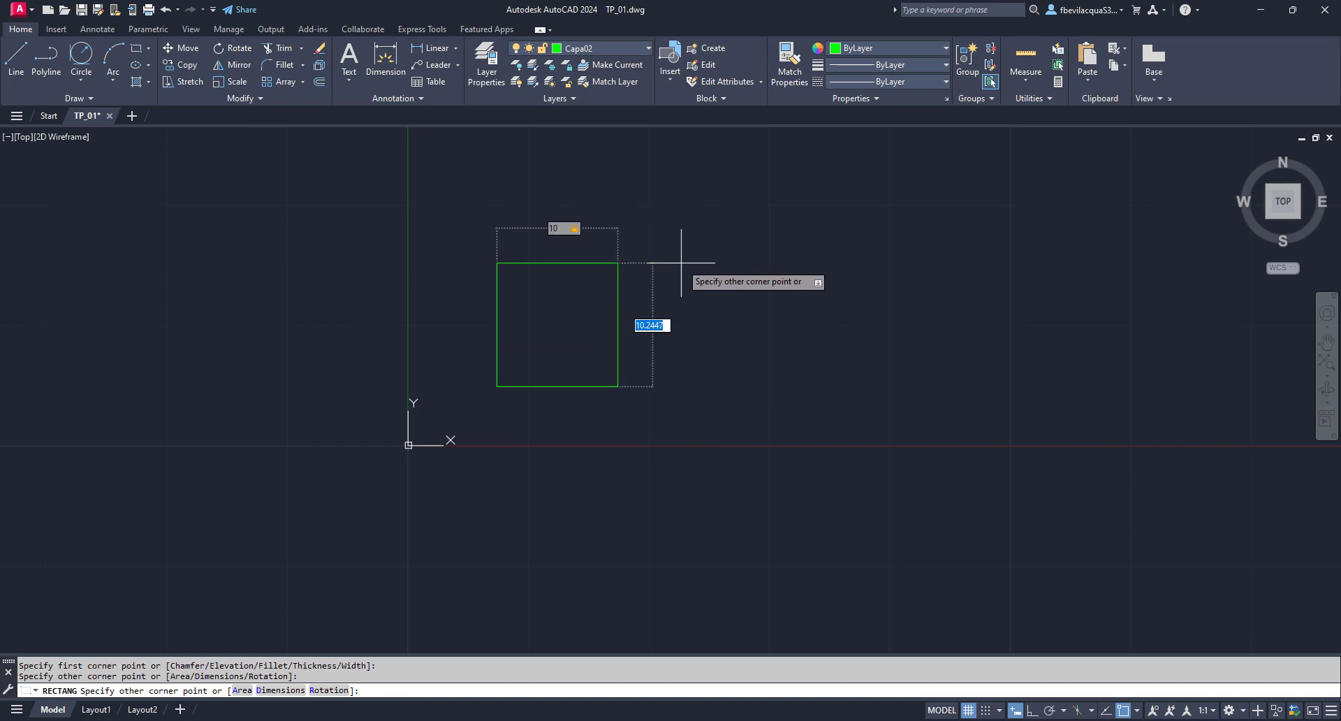
{"action": "type", "text": "10"}
{"action": "key", "text": "Return"}
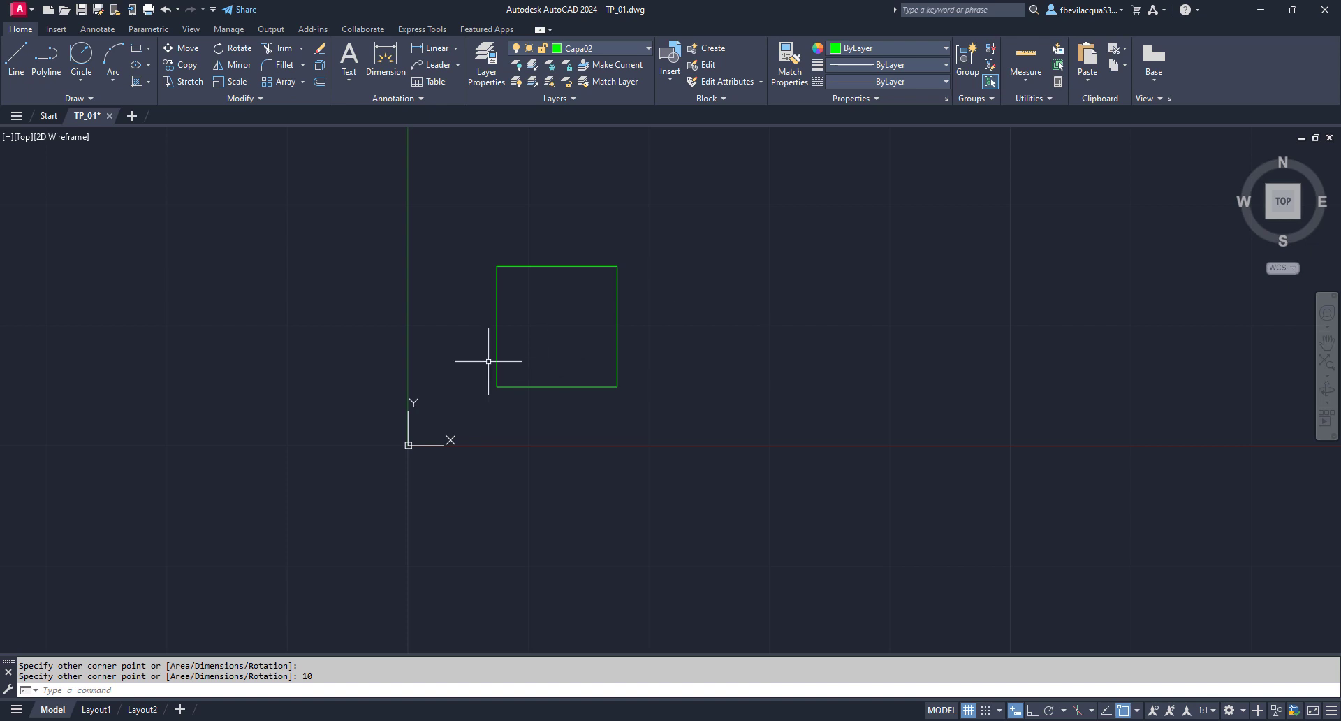
Start a line chain in the empty area right of the square with a segment 15 long at 0°
{"action": "scroll", "coordinate": [458, 389], "scroll_direction": "down", "scroll_amount": 4}
{"action": "scroll", "coordinate": [484, 377], "scroll_direction": "up", "scroll_amount": 6}
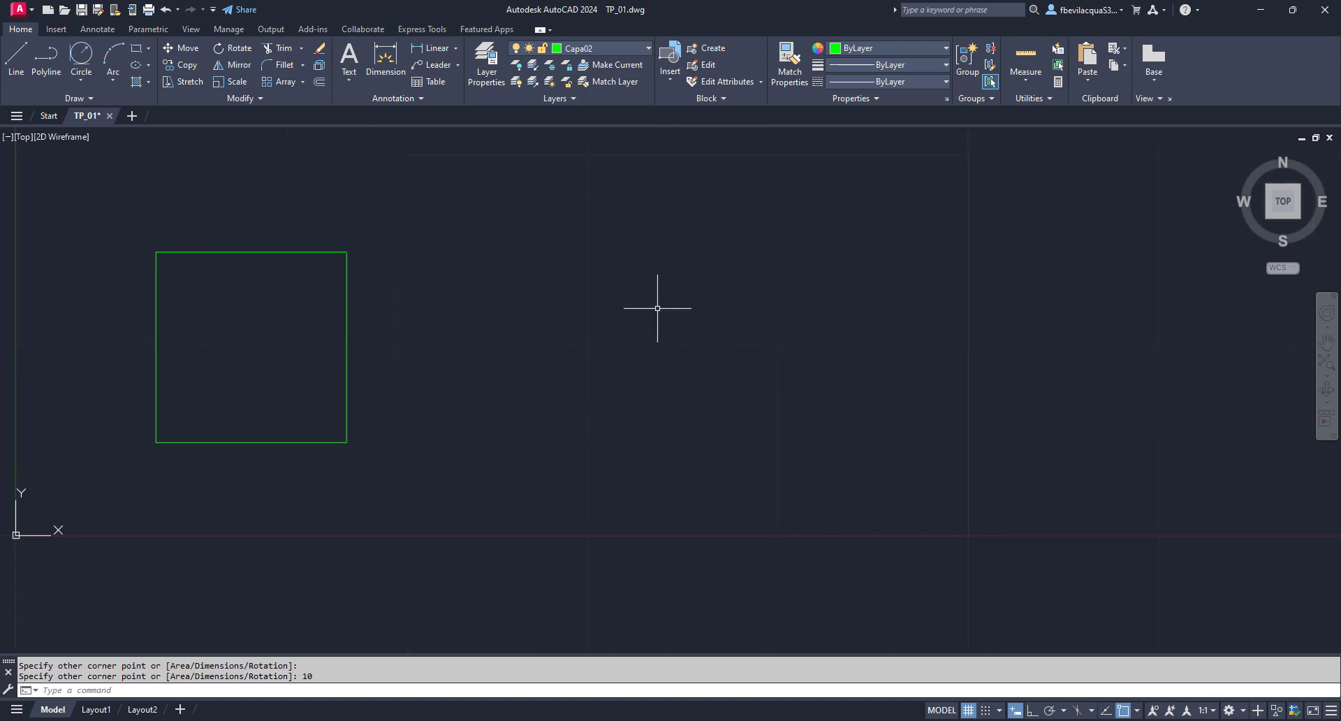
{"action": "left_click", "coordinate": [14, 60]}
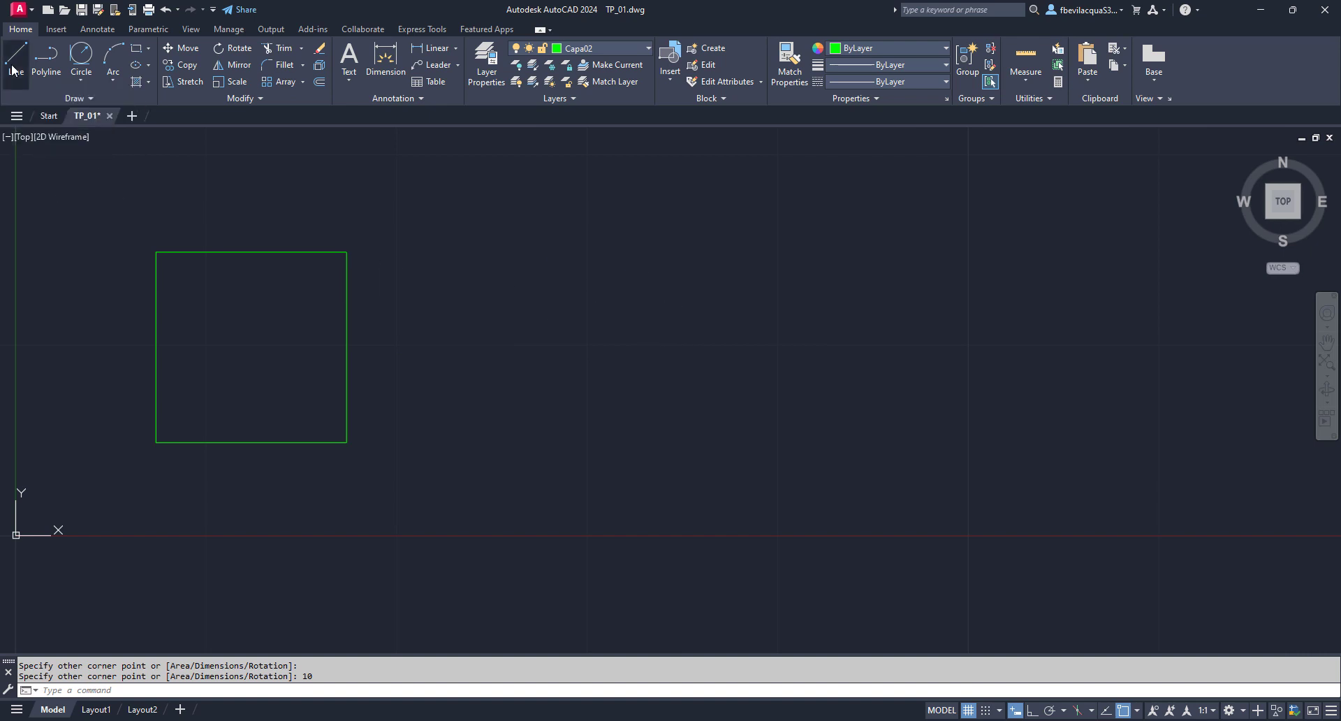
{"action": "left_click", "coordinate": [643, 307]}
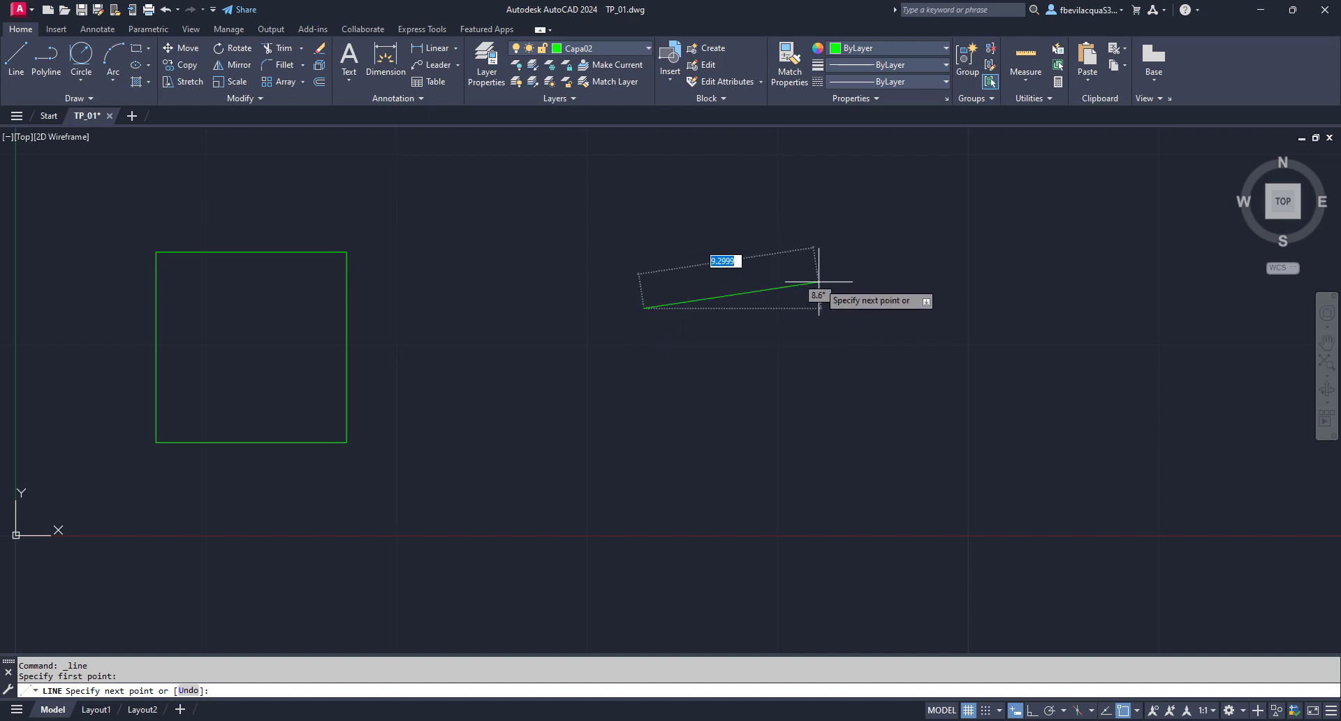
{"action": "type", "text": "15"}
{"action": "key", "text": "Tab"}
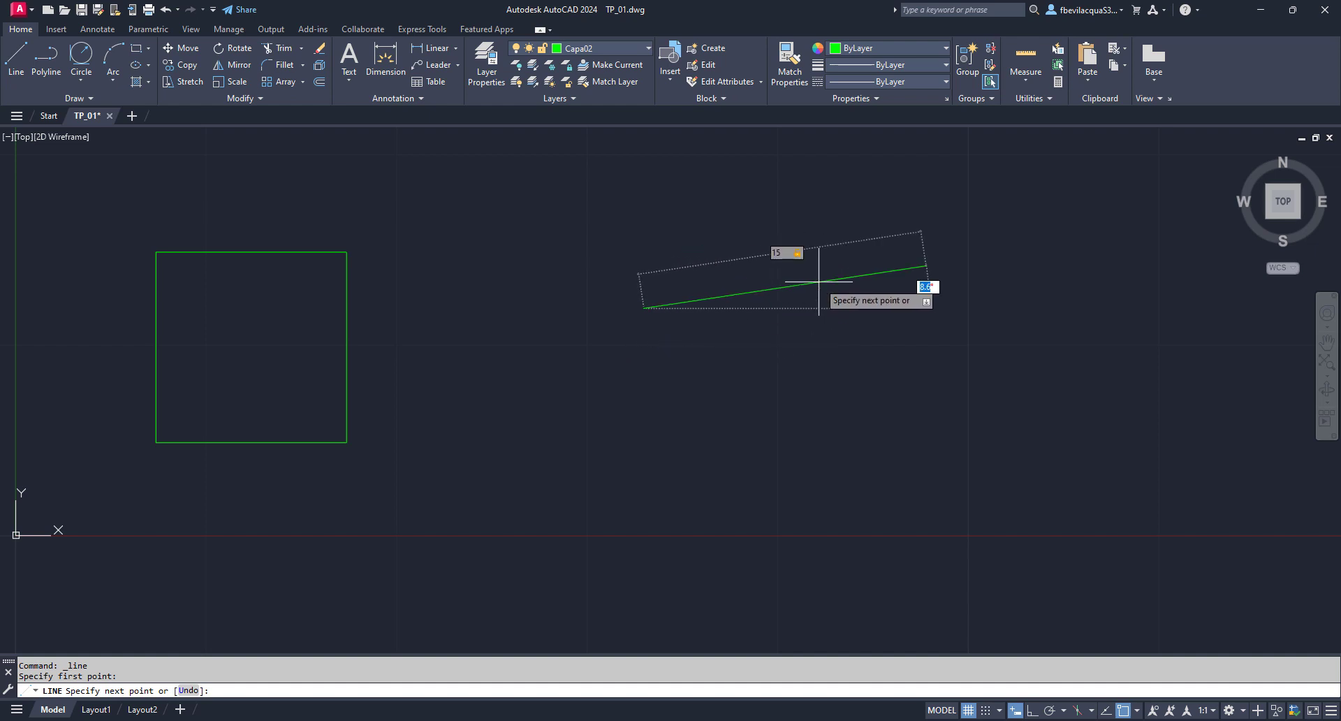
{"action": "type", "text": "0"}
{"action": "key", "text": "Return"}
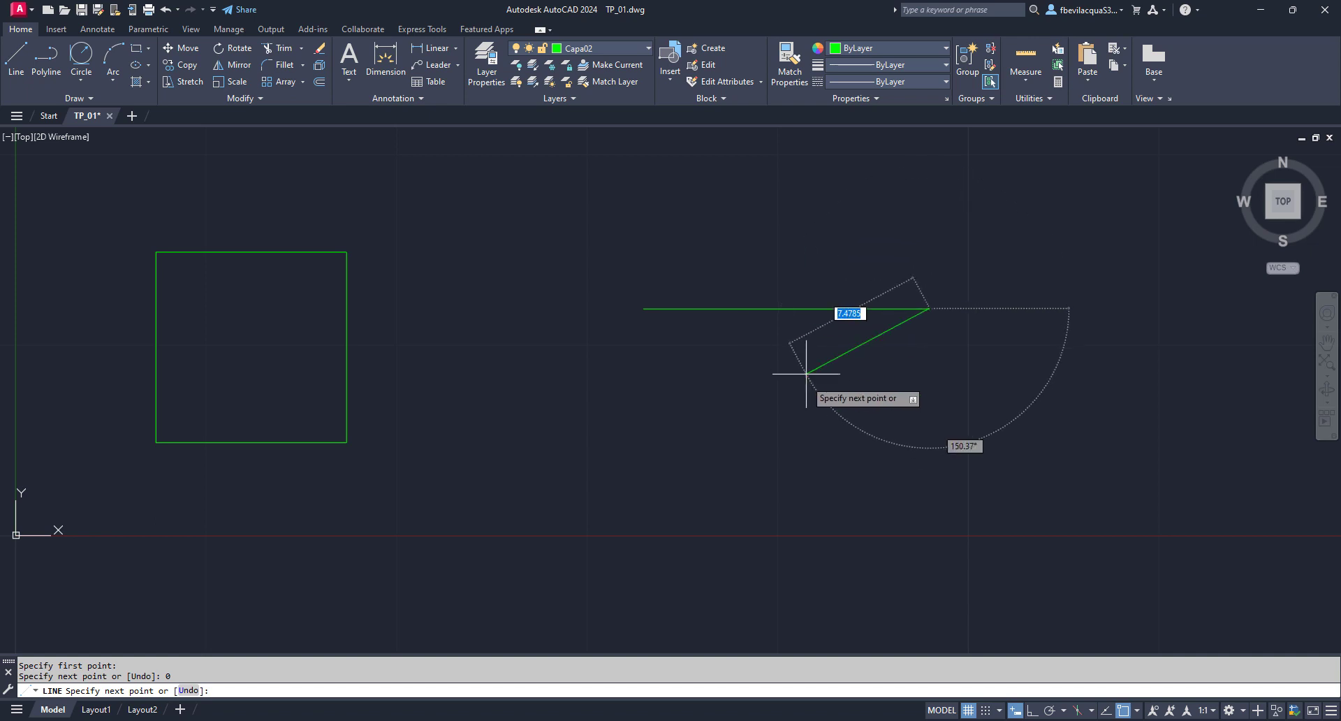
Continue the line chain from the horizontal segment's right end with a segment 10 long at 45°
{"action": "scroll", "coordinate": [859, 360], "scroll_direction": "down", "scroll_amount": 2}
{"action": "scroll", "coordinate": [903, 324], "scroll_direction": "up", "scroll_amount": 2}
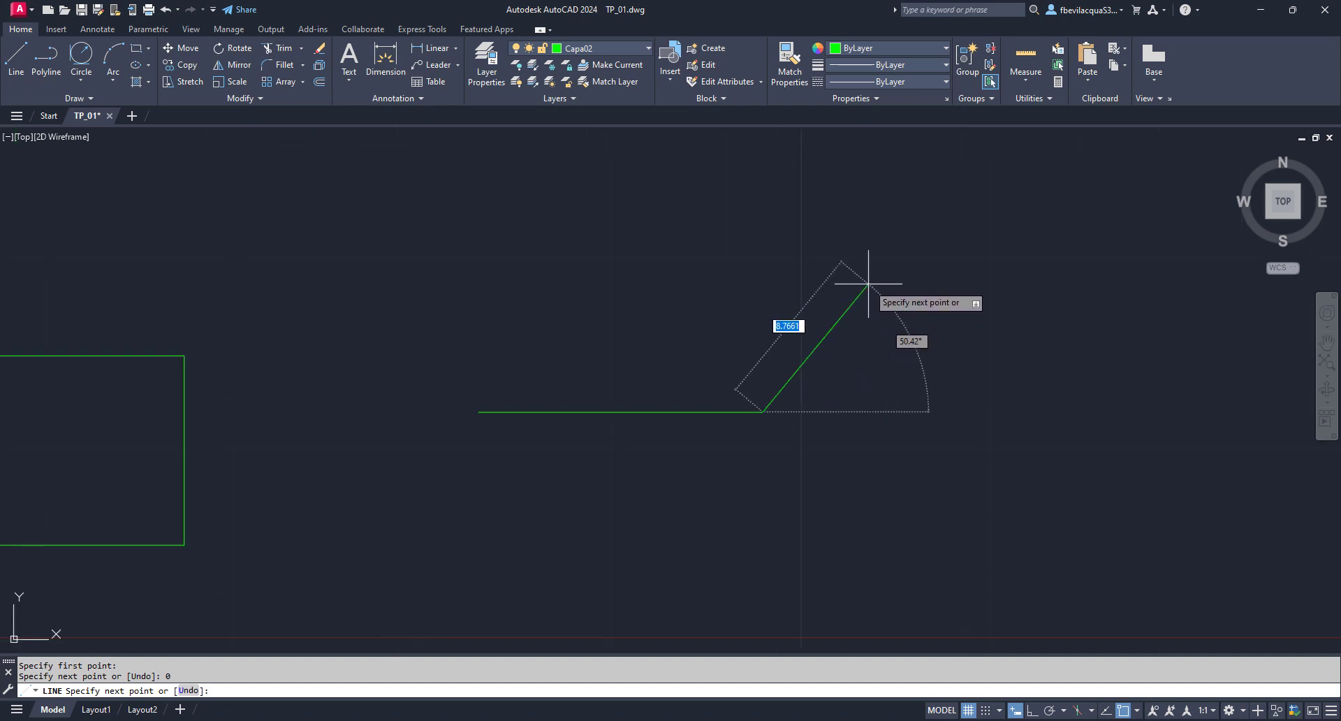
{"action": "type", "text": "10"}
{"action": "key", "text": "Tab"}
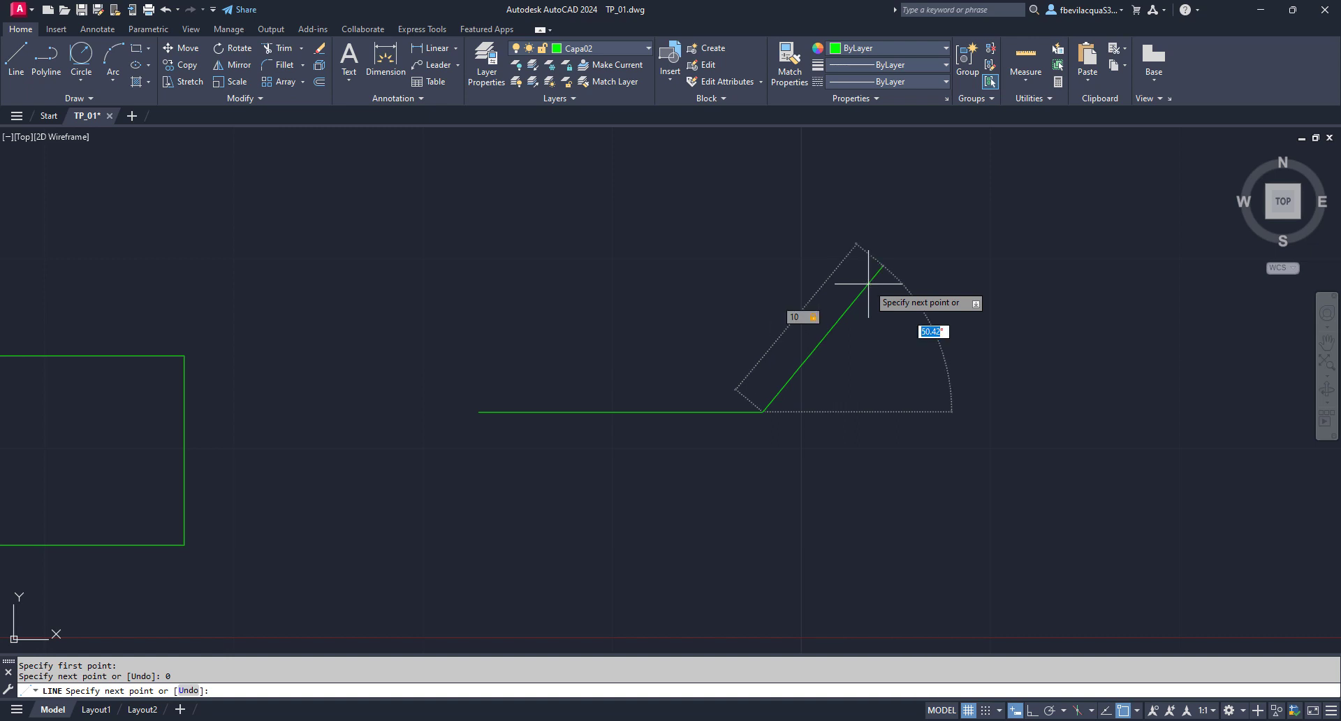
{"action": "type", "text": "45"}
{"action": "key", "text": "Return"}
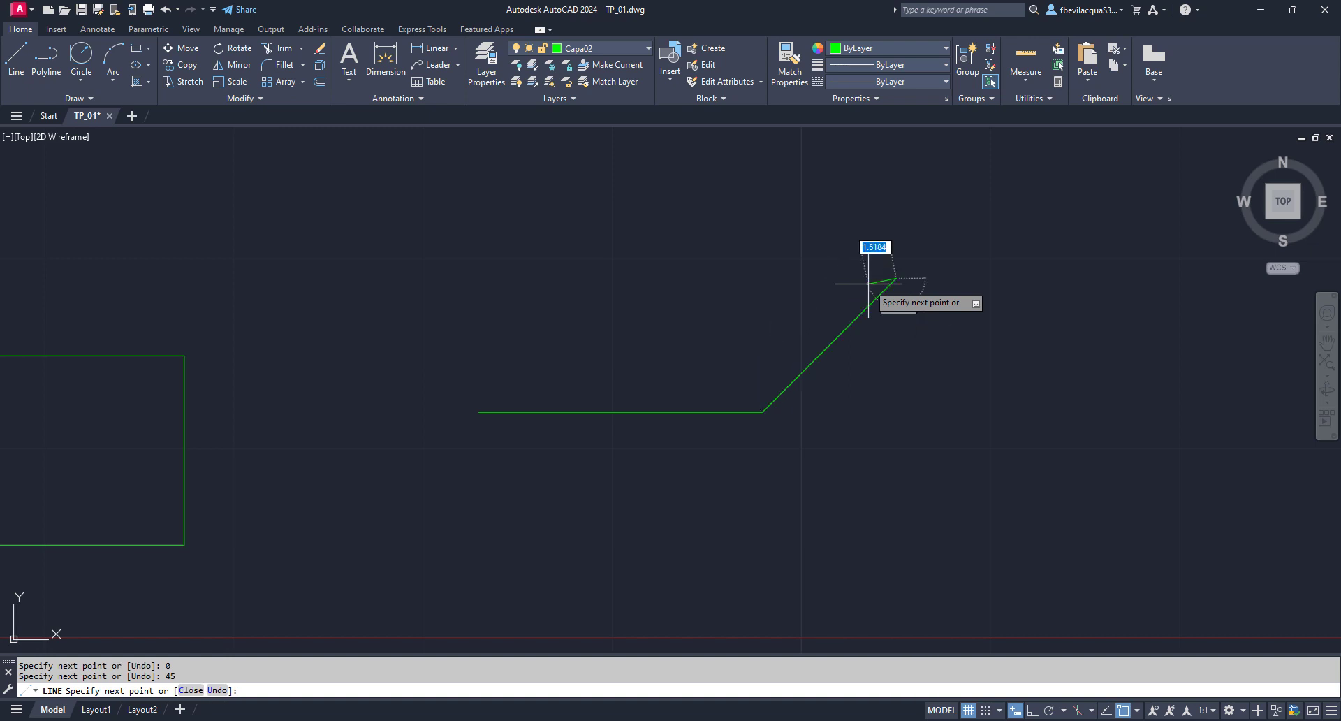
Add a vertical segment 10 long at 90° from the upper end of the inclined segment
{"action": "scroll", "coordinate": [827, 265], "scroll_direction": "down", "scroll_amount": 2}
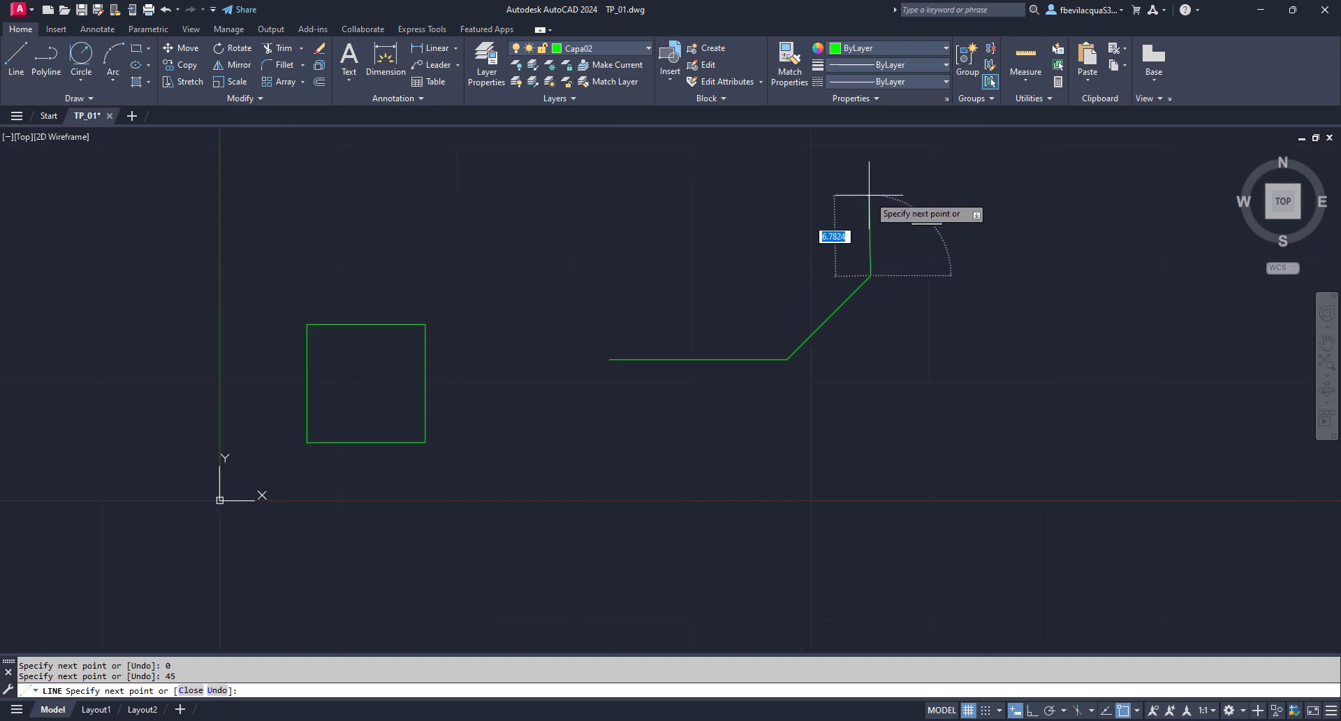
{"action": "type", "text": "10"}
{"action": "key", "text": "Tab"}
{"action": "type", "text": "90\\"}
{"action": "key", "text": "Return"}
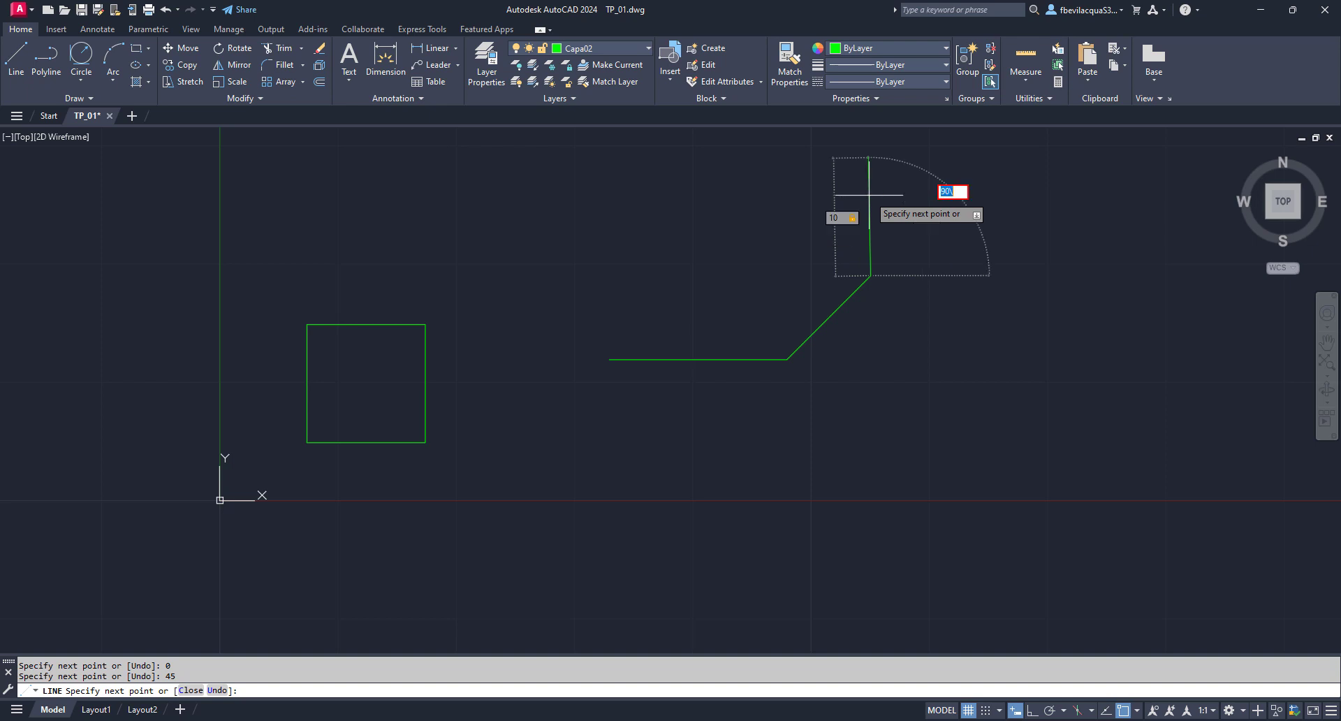
{"action": "key", "text": "BackSpace"}
{"action": "key", "text": "Return"}
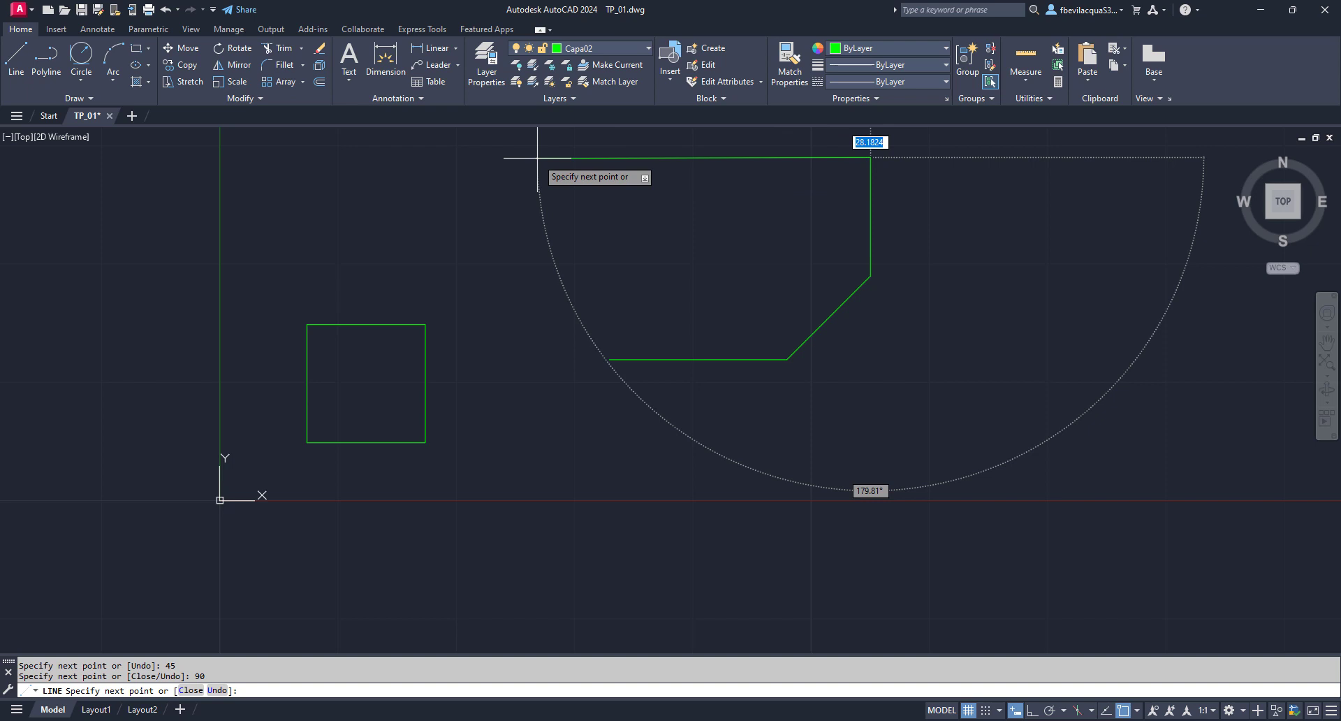
Add a horizontal segment 30 long at 180° from the top of the vertical segment and end the line chain
{"action": "type", "text": "30"}
{"action": "key", "text": "Tab"}
{"action": "type", "text": "1"}
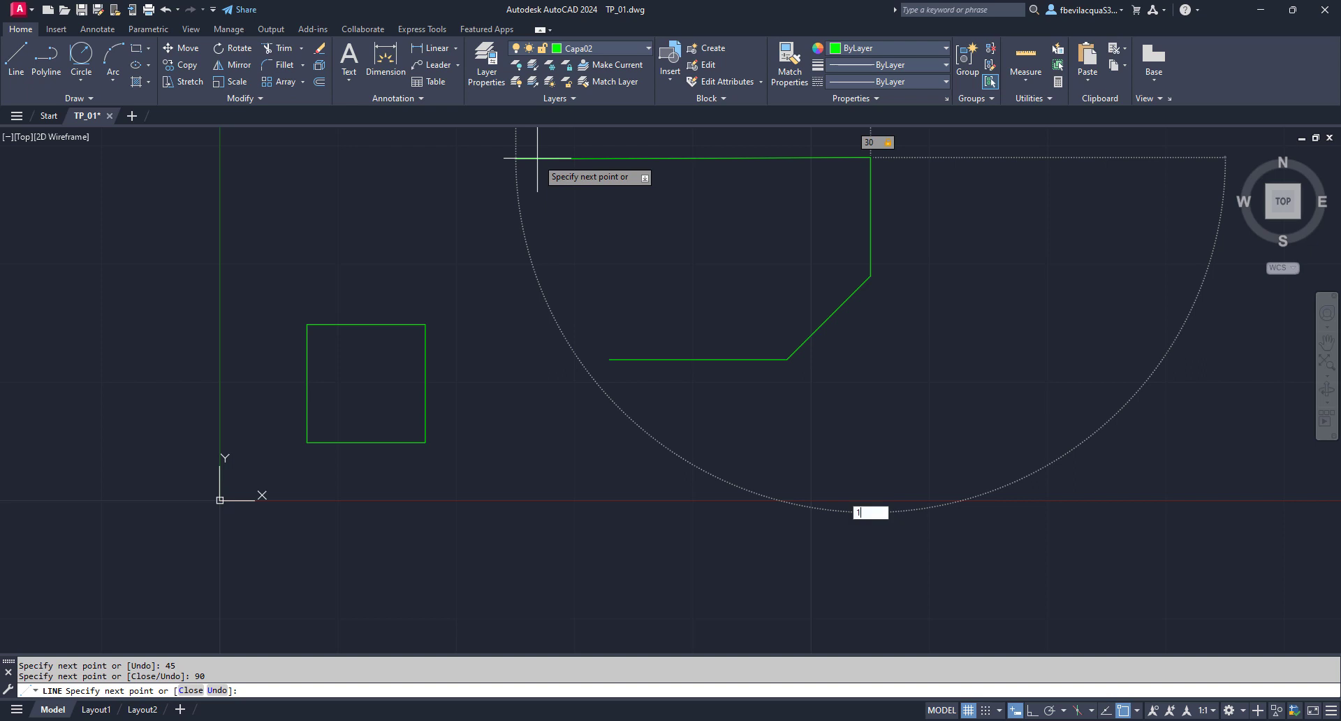
{"action": "type", "text": "80"}
{"action": "key", "text": "Return"}
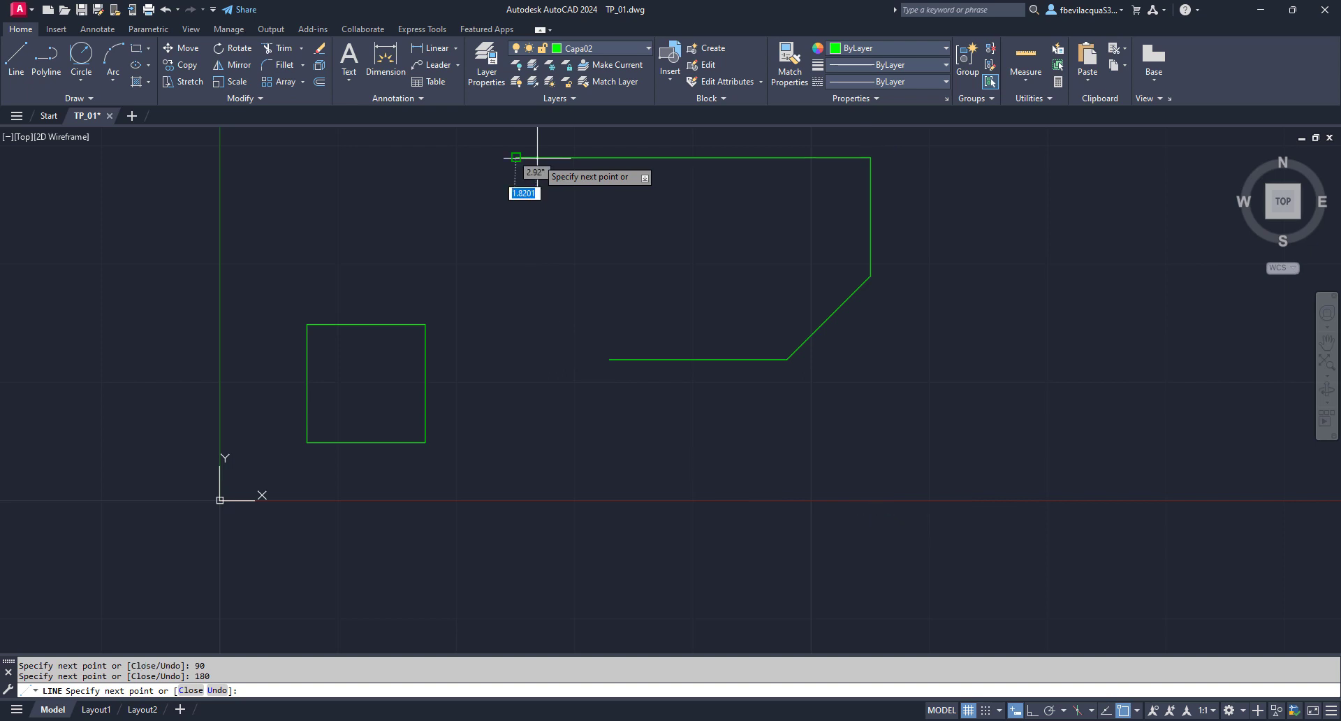
{"action": "key", "text": "Return"}
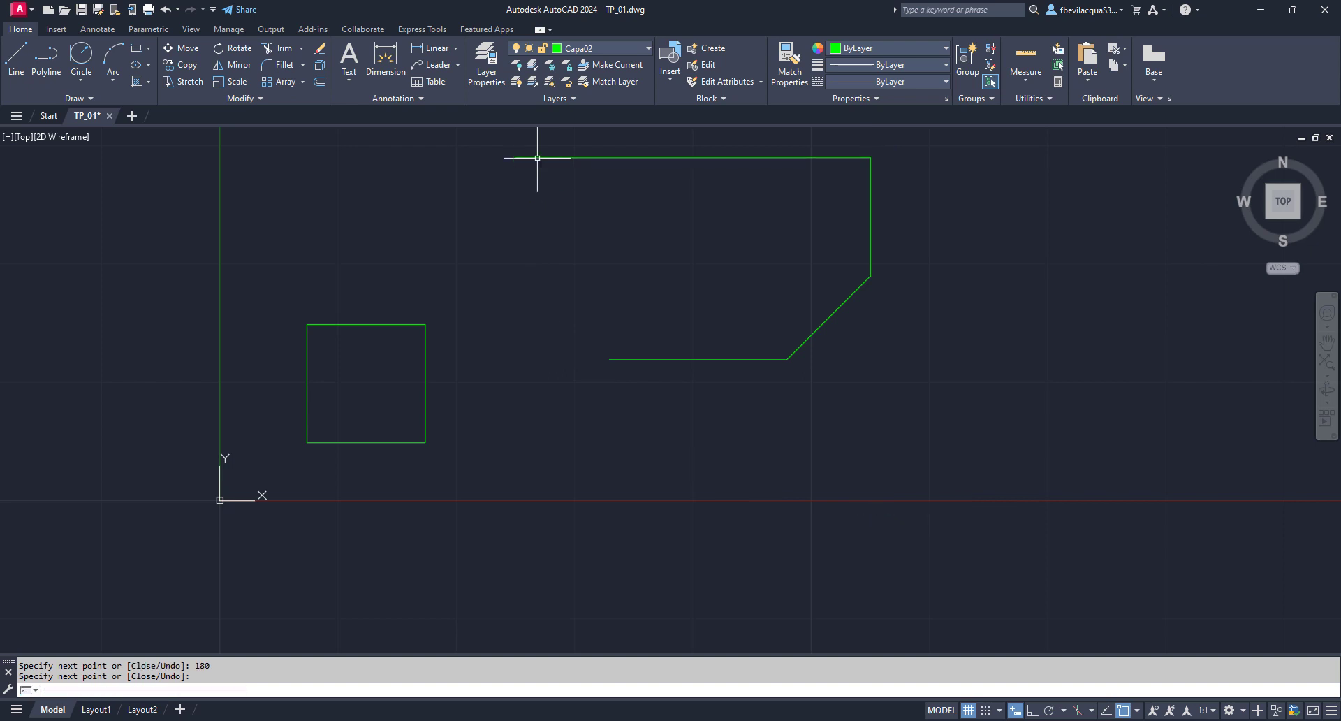
Draw a separate line 20 long at 90° from the left endpoint of the profile's lower horizontal segment, crossing the upper one
{"action": "scroll", "coordinate": [608, 323], "scroll_direction": "down", "scroll_amount": 4}
{"action": "scroll", "coordinate": [633, 292], "scroll_direction": "up", "scroll_amount": 2}
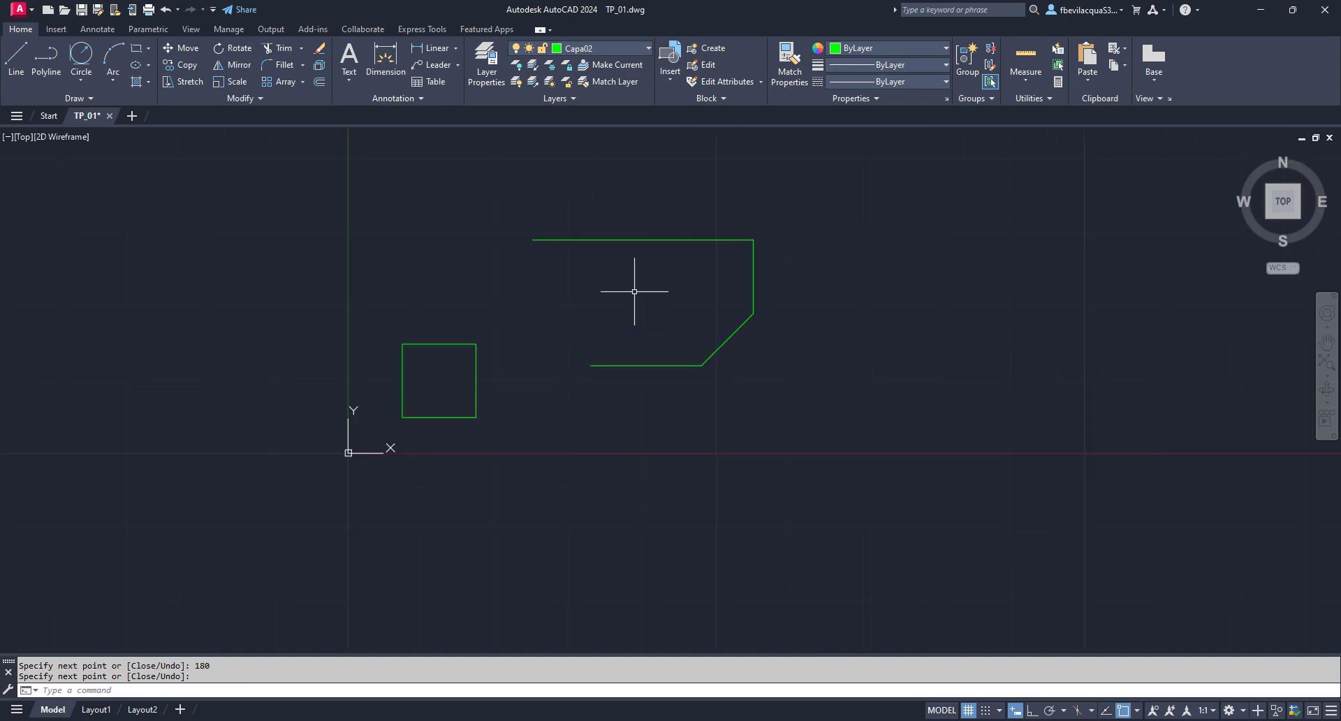
{"action": "scroll", "coordinate": [595, 329], "scroll_direction": "up", "scroll_amount": 4}
{"action": "scroll", "coordinate": [544, 391], "scroll_direction": "down", "scroll_amount": 2}
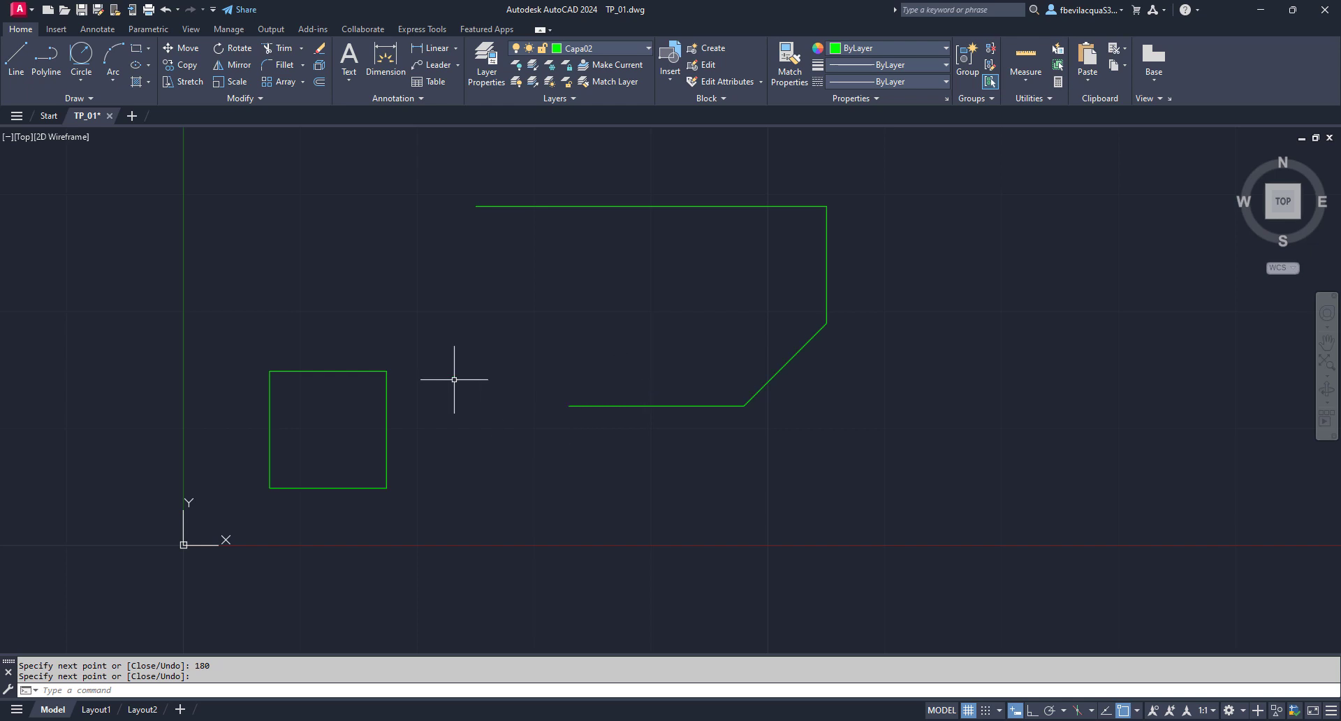
{"action": "left_click", "coordinate": [12, 67]}
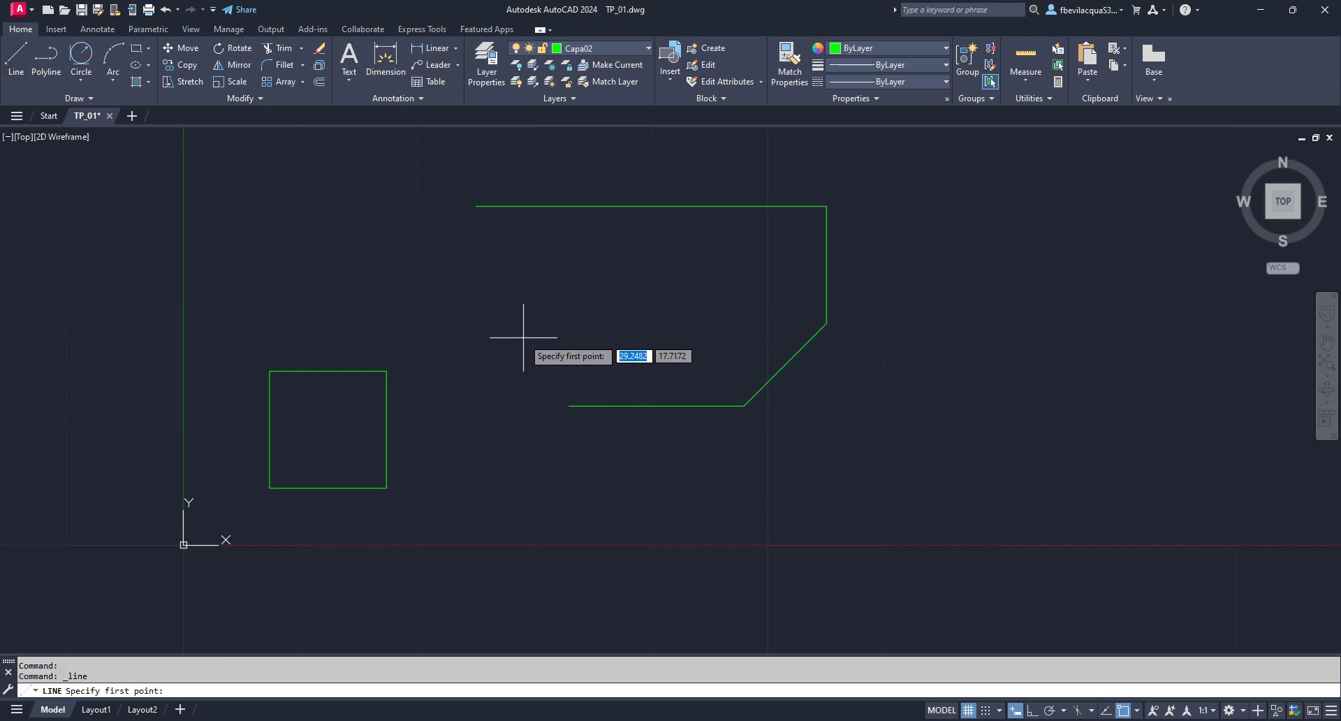
{"action": "left_click", "coordinate": [1134, 709]}
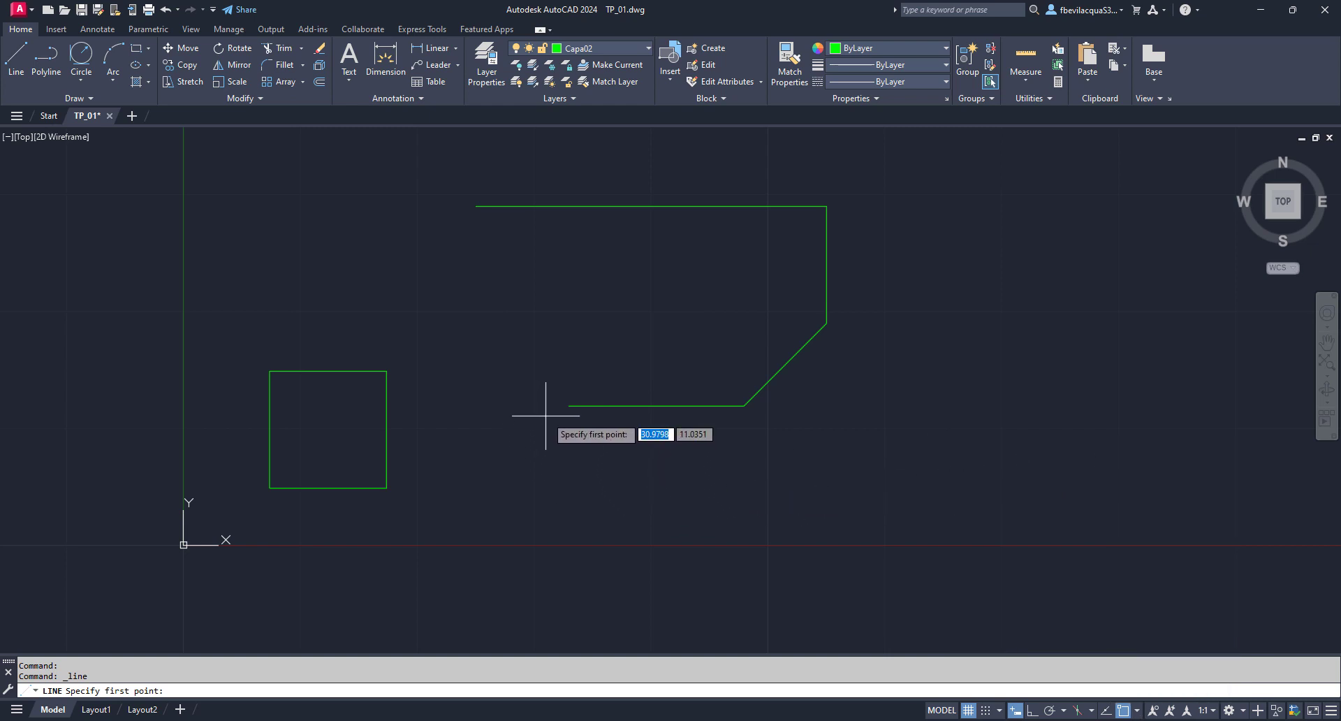
{"action": "left_click", "coordinate": [567, 403]}
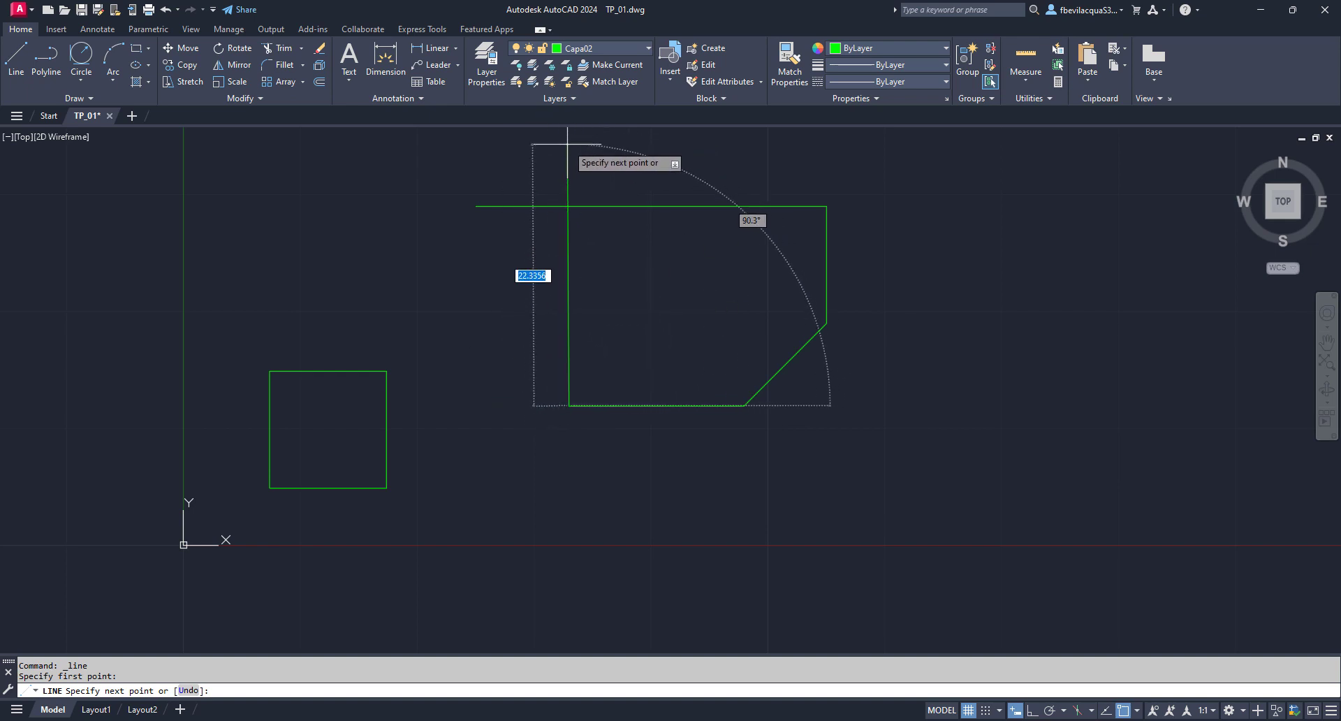
{"action": "type", "text": "20"}
{"action": "key", "text": "Tab"}
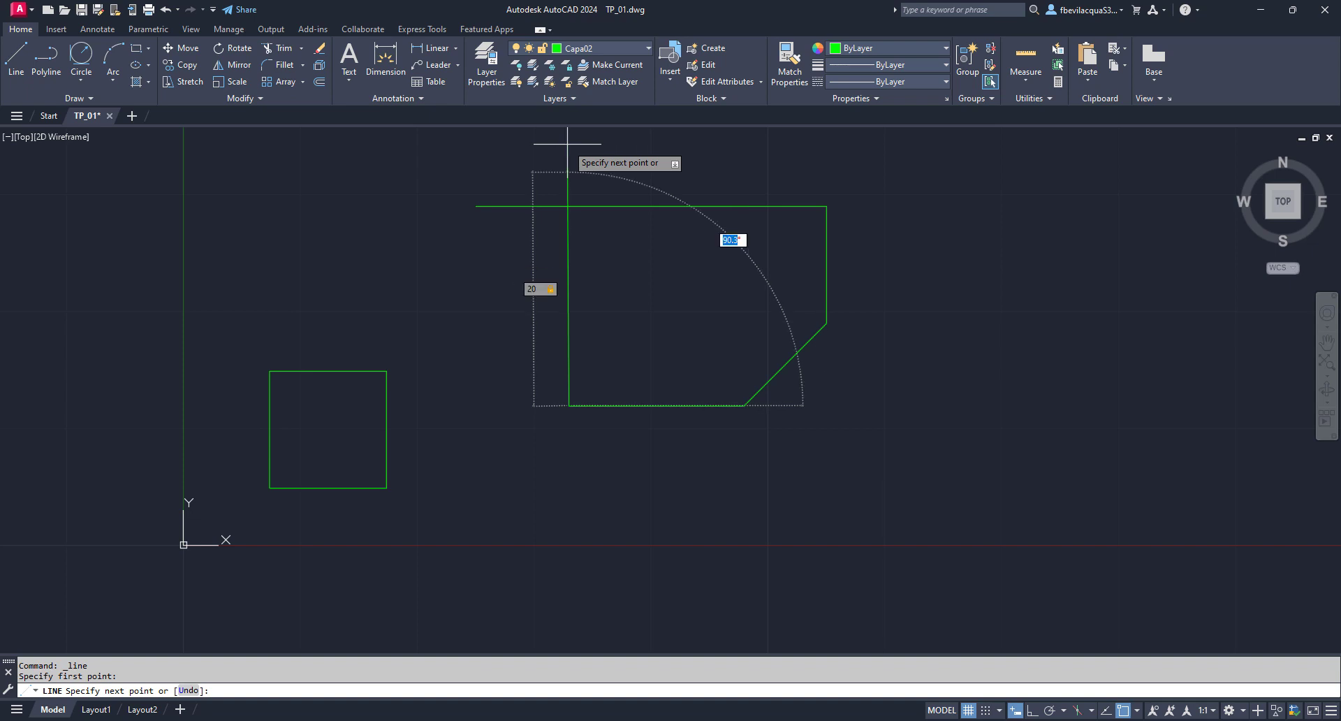
{"action": "type", "text": "90"}
{"action": "key", "text": "Return"}
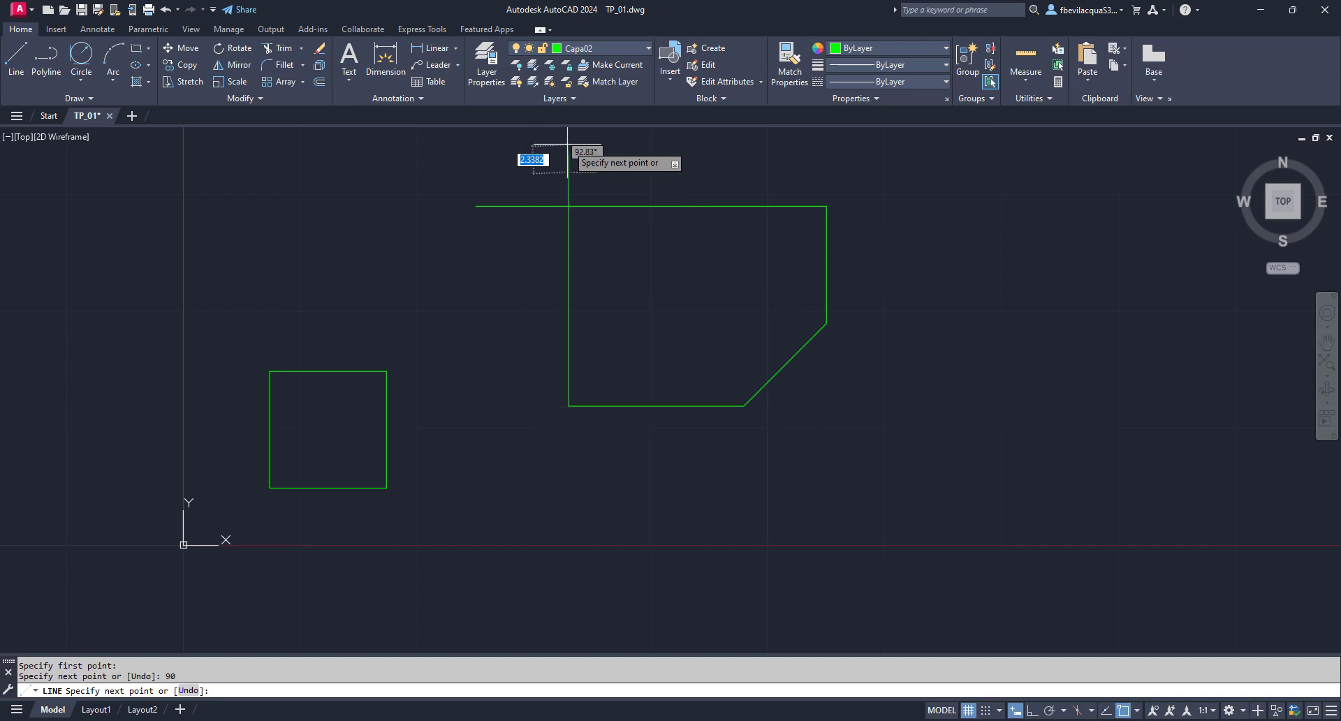
{"action": "key", "text": "Return"}
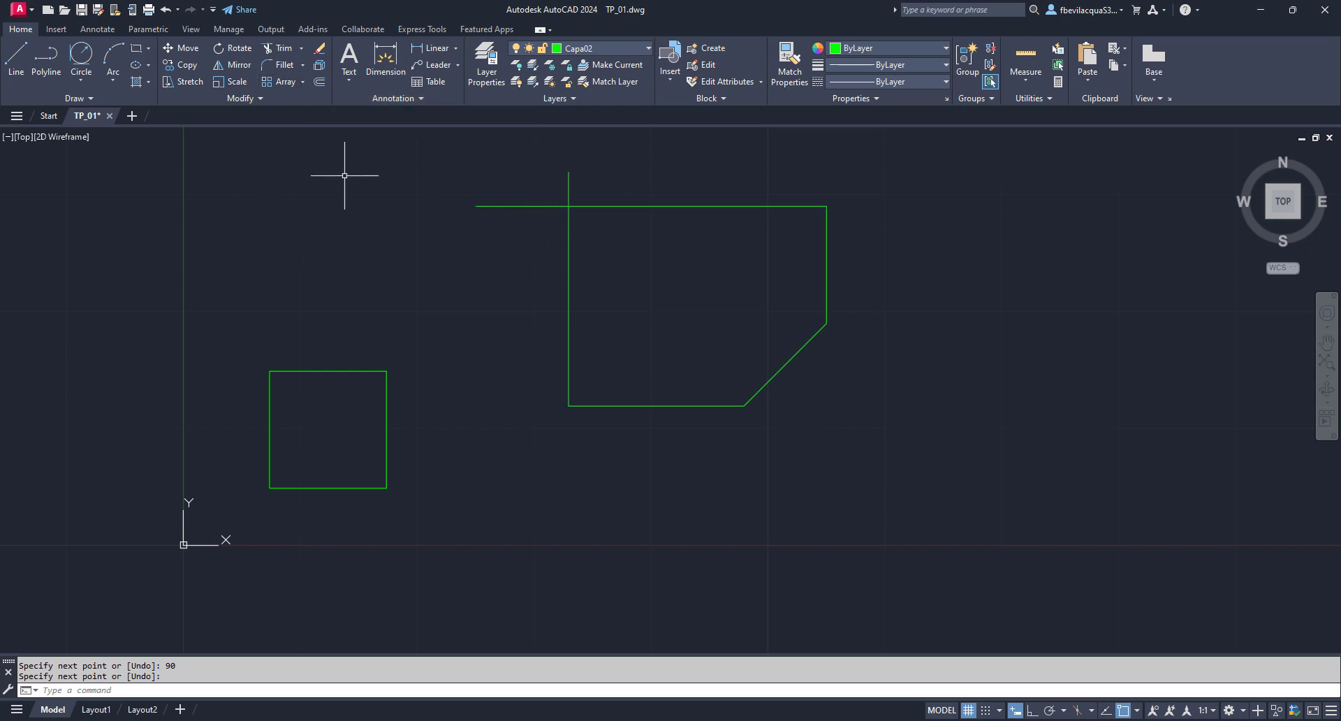
Trim the horizontal and vertical overhanging ends at the profile's upper-left corner
{"action": "left_click", "coordinate": [270, 46]}
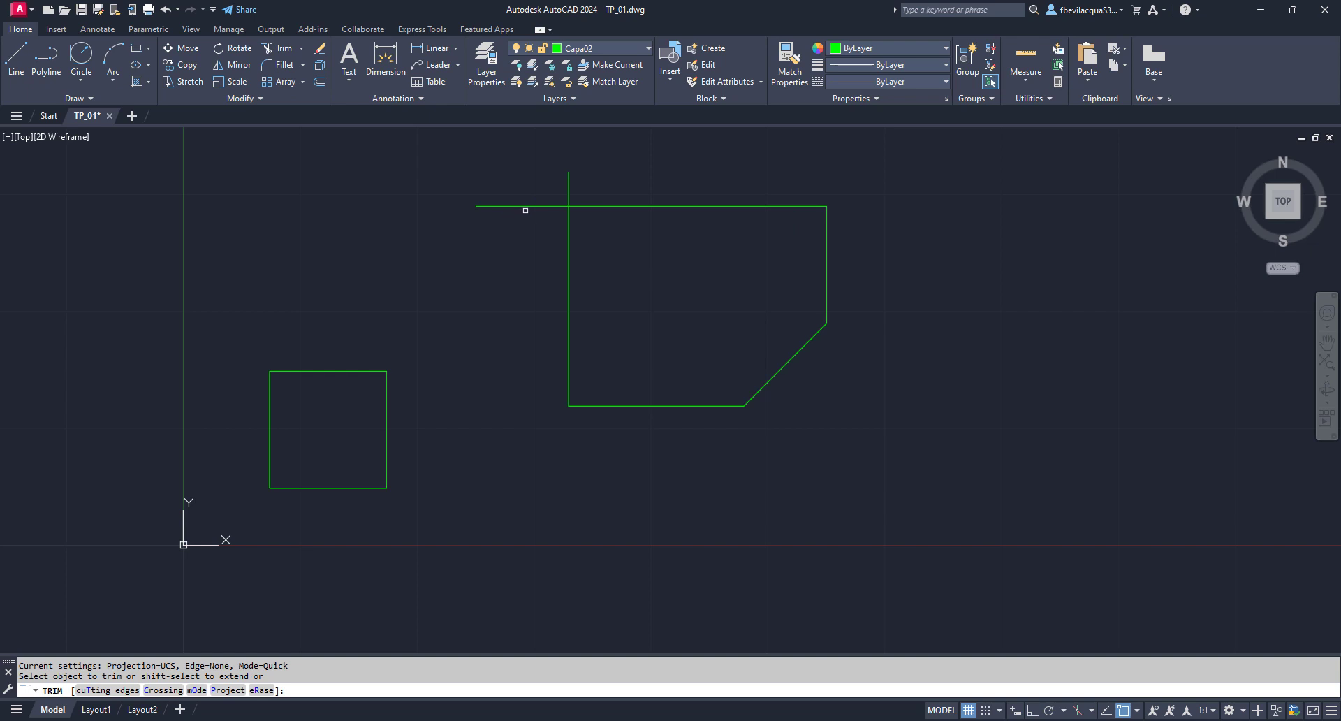
{"action": "left_click", "coordinate": [540, 205]}
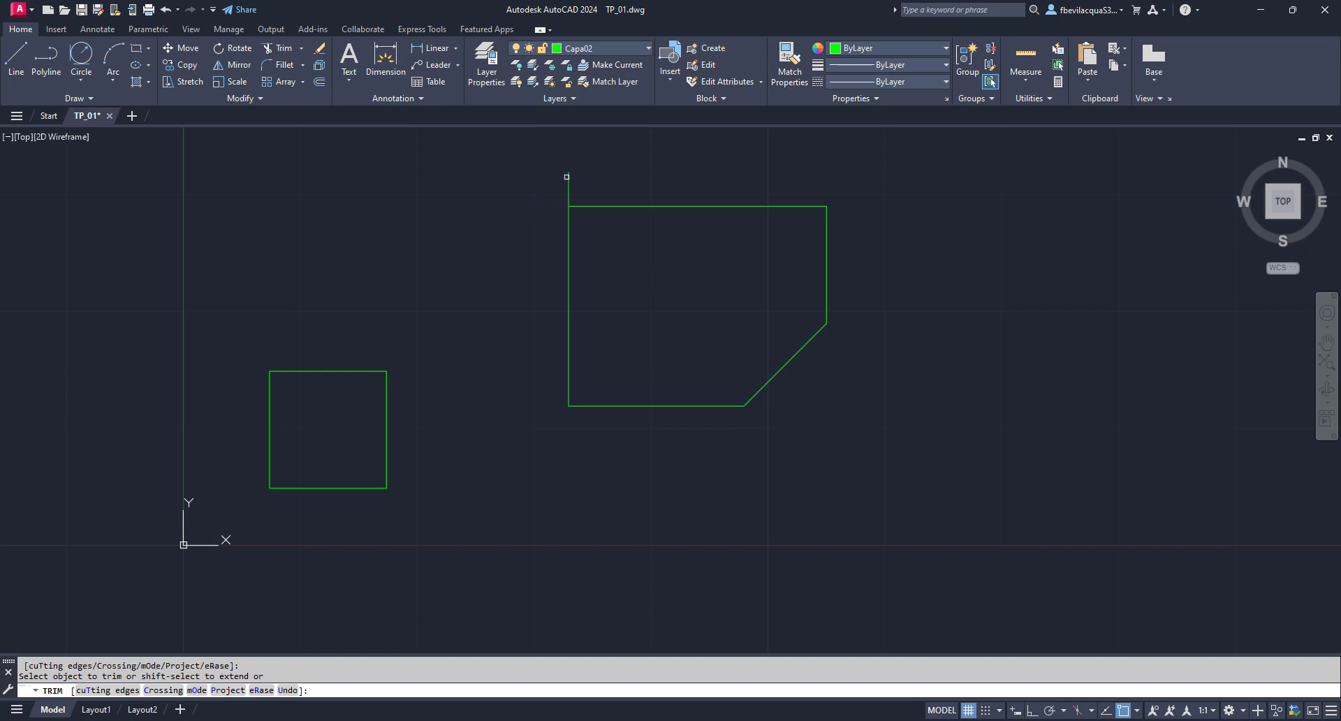
{"action": "left_click", "coordinate": [567, 179]}
{"action": "key", "text": "Return"}
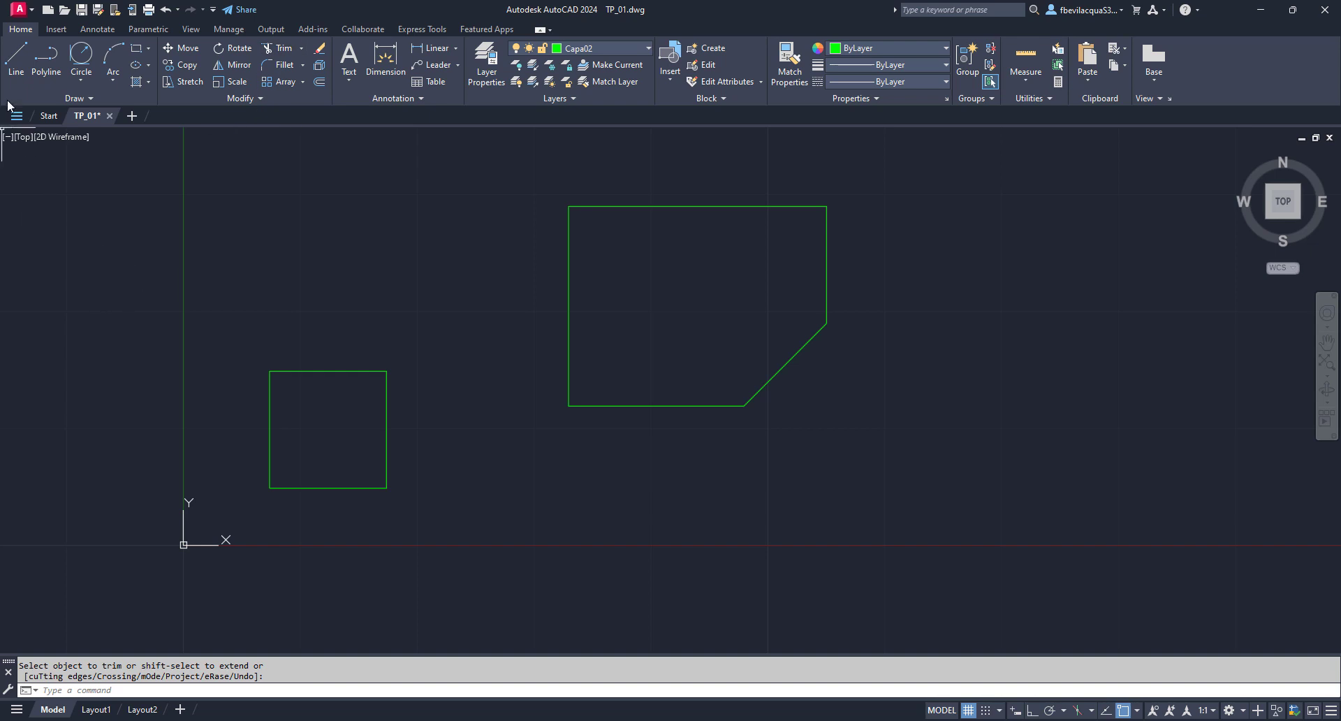
Draw a separate slanted line across the square's lower-right corner, crossing its bottom and right sides and overhanging both
{"action": "left_click", "coordinate": [10, 68]}
{"action": "scroll", "coordinate": [479, 454], "scroll_direction": "down", "scroll_amount": 4}
{"action": "scroll", "coordinate": [463, 455], "scroll_direction": "up", "scroll_amount": 4}
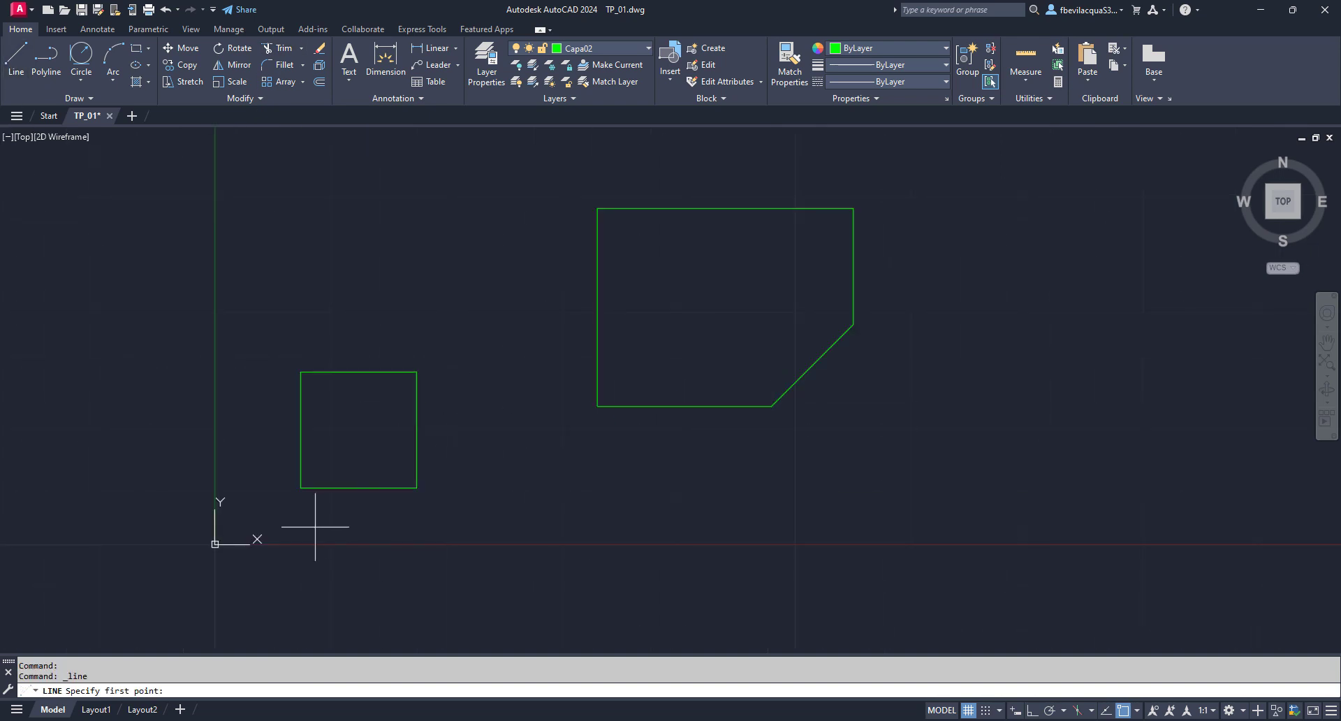
{"action": "left_click", "coordinate": [316, 526]}
{"action": "left_click", "coordinate": [479, 387]}
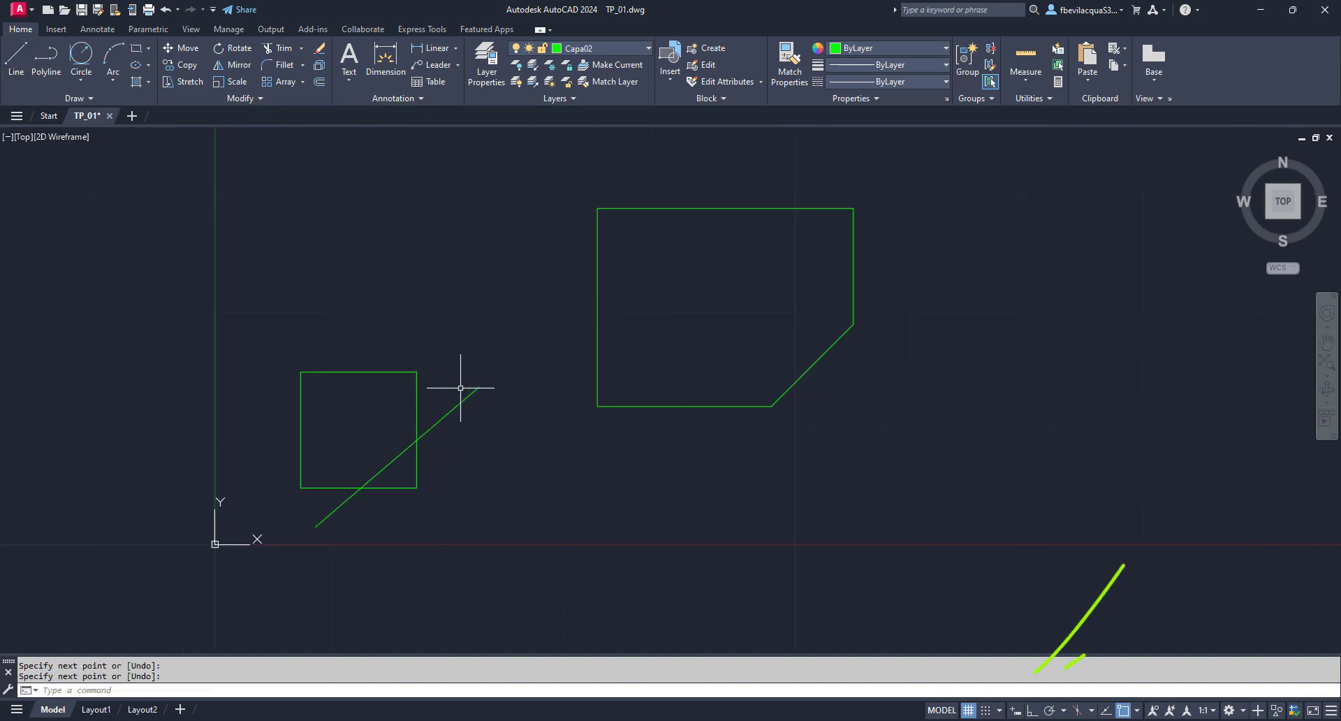
{"action": "key", "text": "Return"}
Draw two more separate slanted lines, one crossing the square's bottom and top sides, the other cutting across its upper-left corner
{"action": "key", "text": "Return"}
{"action": "left_click", "coordinate": [302, 509]}
{"action": "left_click", "coordinate": [370, 340]}
{"action": "key", "text": "Return"}
{"action": "key", "text": "Return"}
{"action": "left_click", "coordinate": [272, 458]}
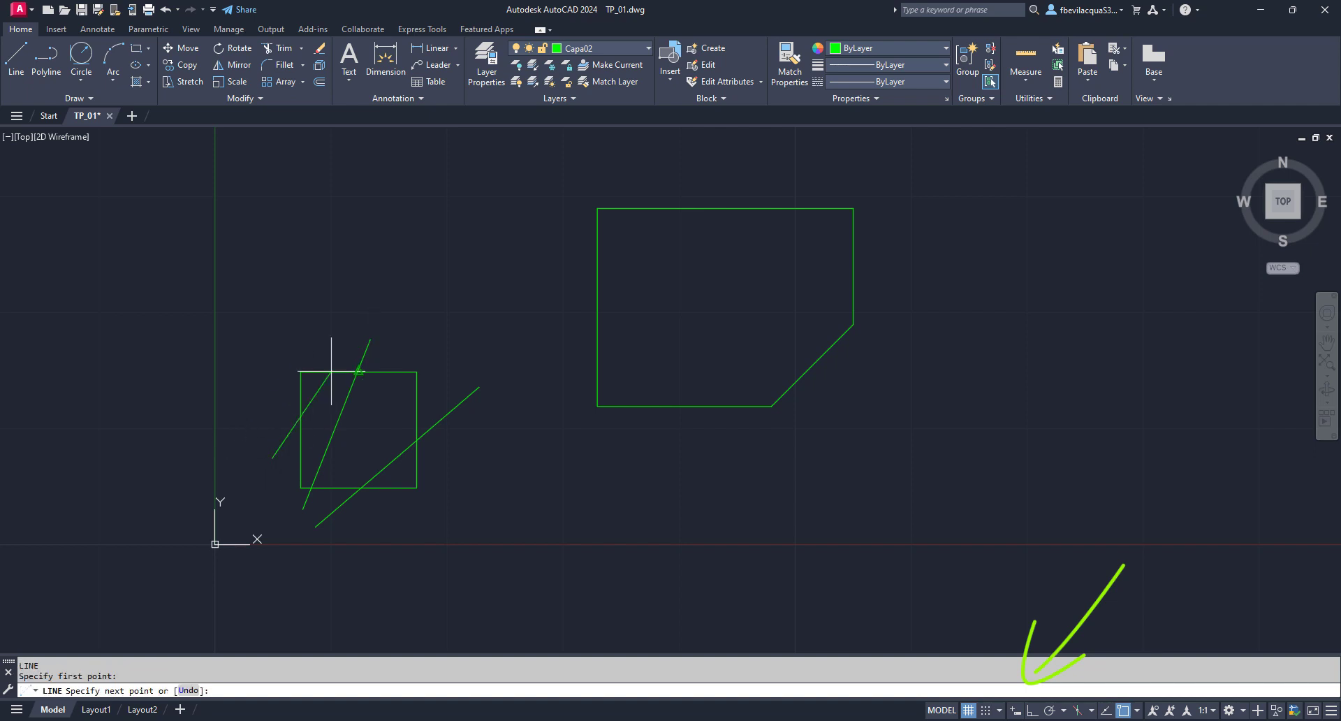
{"action": "left_click", "coordinate": [351, 328]}
{"action": "key", "text": "Return"}
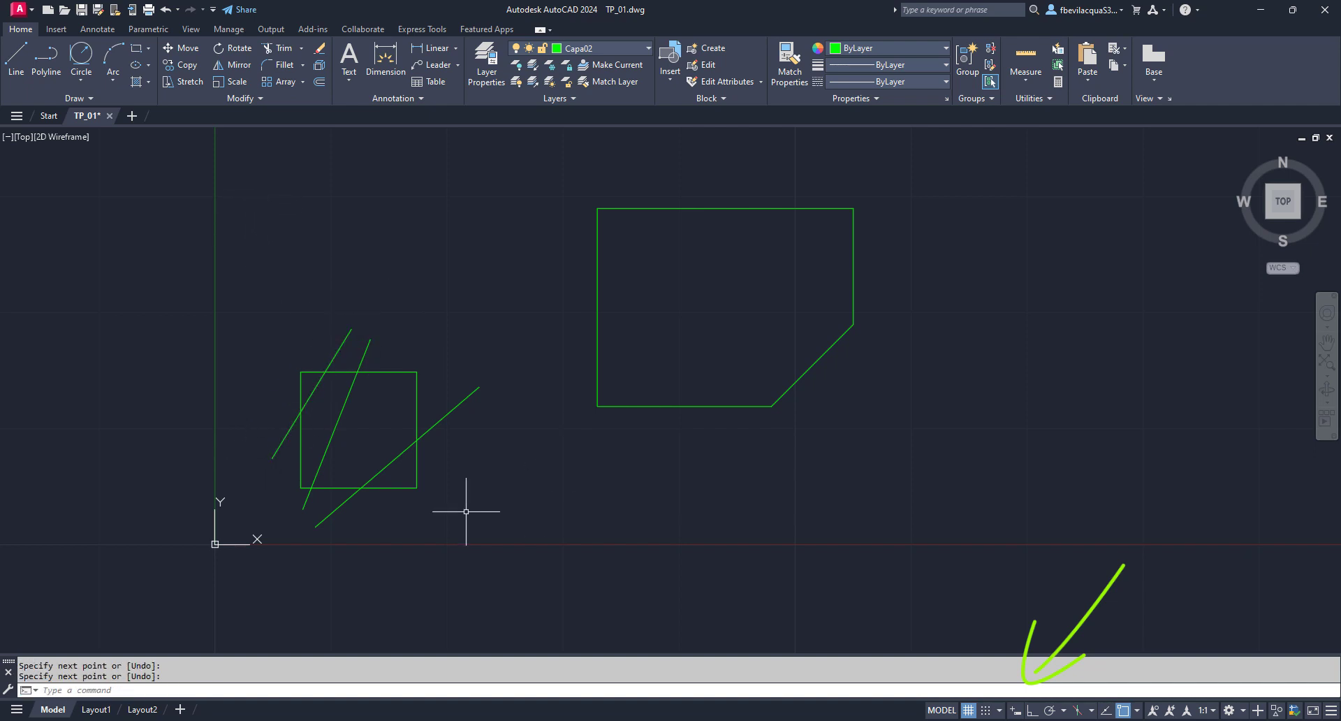
Trim all the ends of the three slanted lines that extend outside the square
{"action": "scroll", "coordinate": [454, 503], "scroll_direction": "down", "scroll_amount": 4}
{"action": "scroll", "coordinate": [464, 398], "scroll_direction": "up", "scroll_amount": 5}
{"action": "scroll", "coordinate": [607, 279], "scroll_direction": "down", "scroll_amount": 2}
{"action": "scroll", "coordinate": [606, 279], "scroll_direction": "up", "scroll_amount": 2}
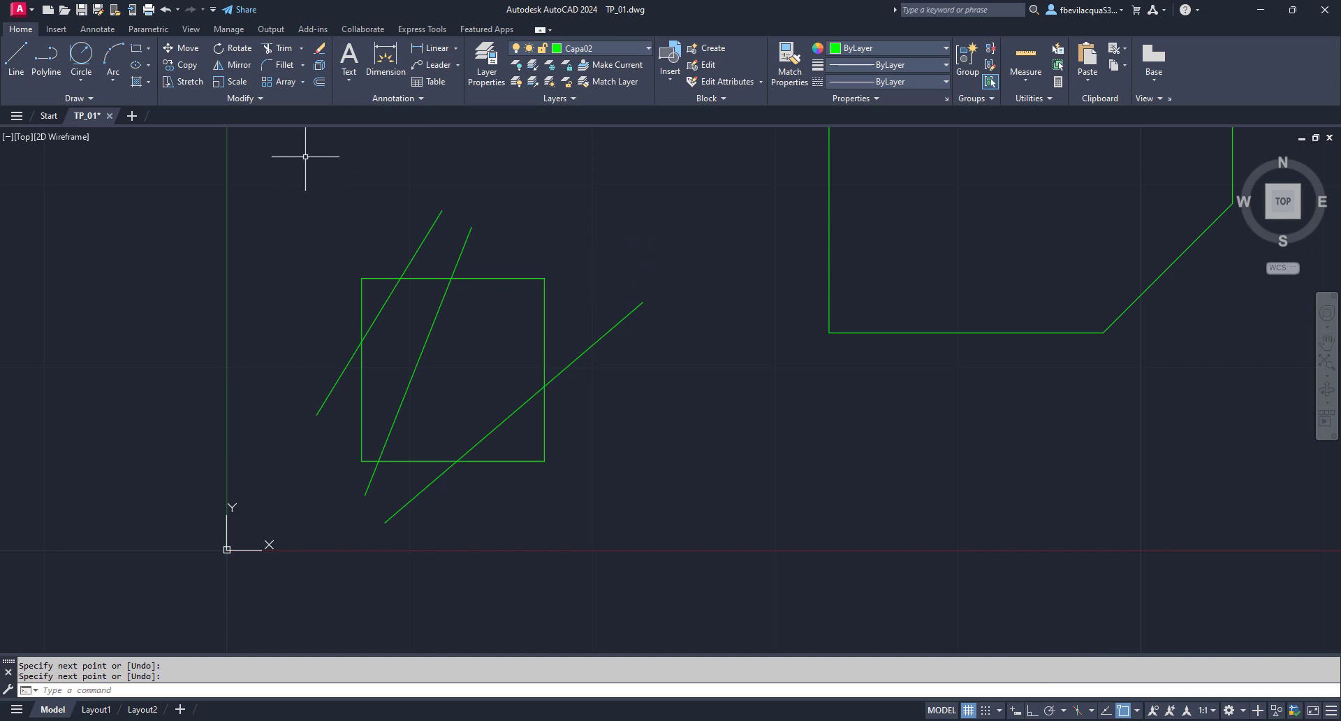
{"action": "left_click", "coordinate": [274, 46]}
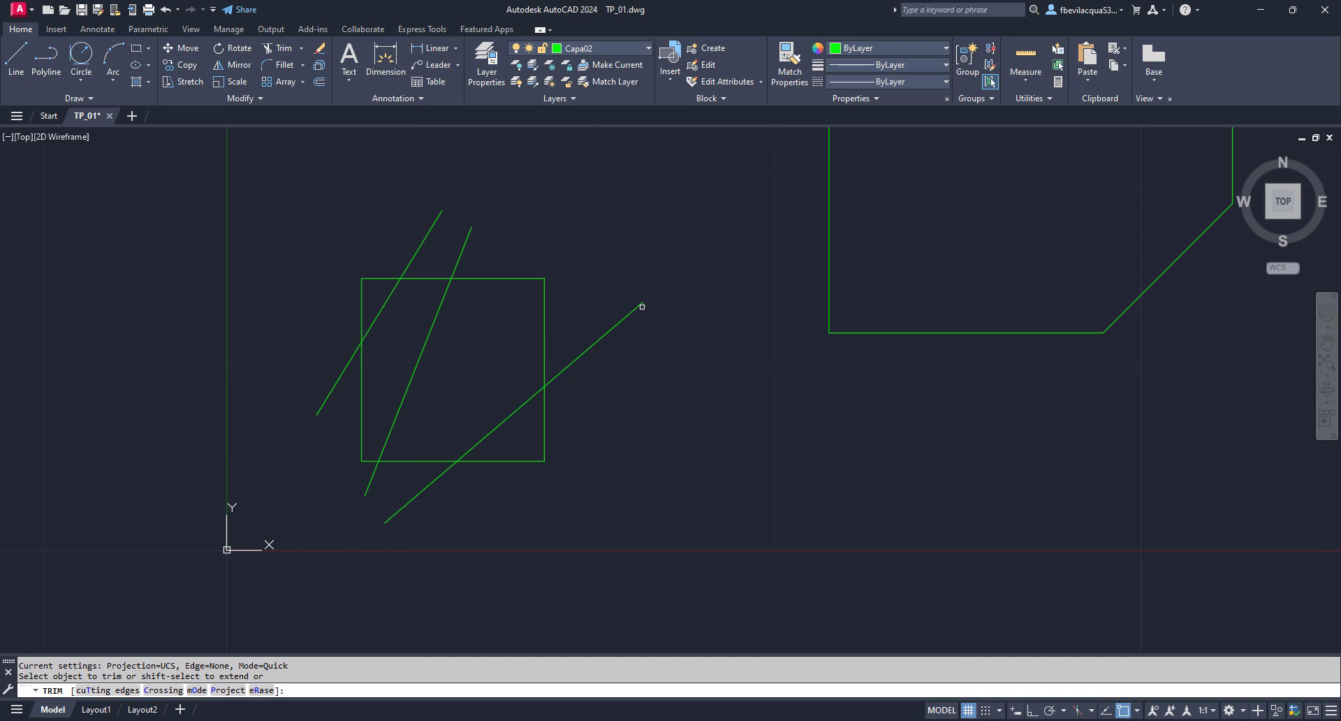
{"action": "left_click", "coordinate": [639, 305]}
{"action": "left_click", "coordinate": [467, 241]}
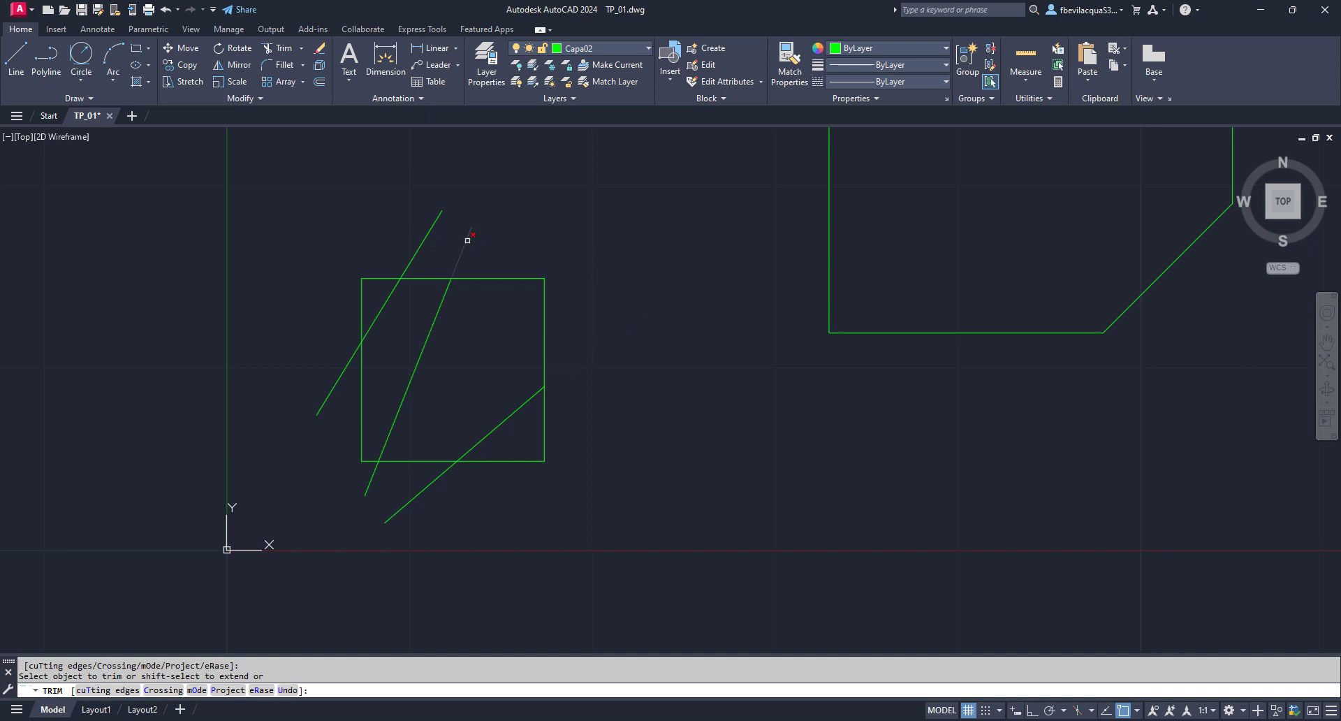
{"action": "left_click", "coordinate": [435, 221]}
{"action": "mouse_move", "coordinate": [502, 511]}
{"action": "left_mouse_down"}
{"action": "mouse_move", "coordinate": [354, 476]}
{"action": "mouse_move", "coordinate": [345, 390]}
{"action": "mouse_move", "coordinate": [325, 360]}
{"action": "left_mouse_up"}
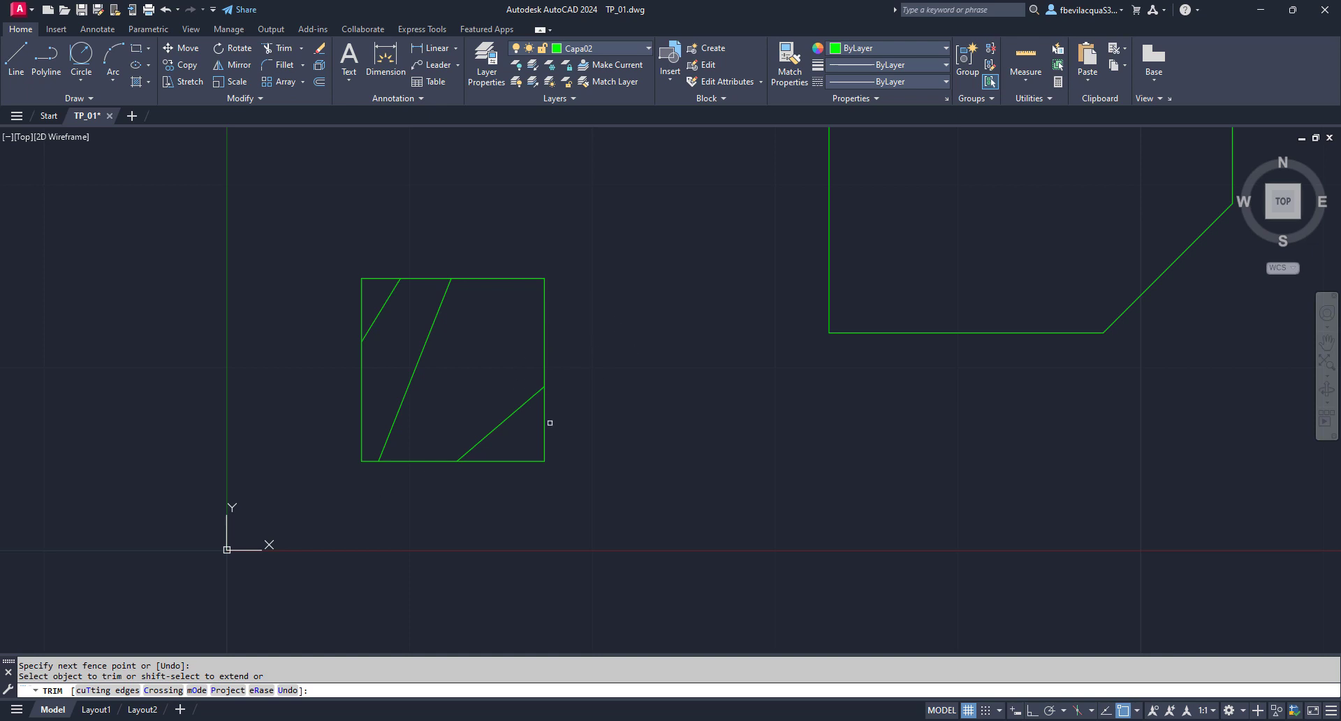
Trim the square's sides at its upper-left and upper-right corners and mid-bottom, leaving a closed five-sided shape and a triangle
{"action": "scroll", "coordinate": [461, 464], "scroll_direction": "down", "scroll_amount": 4}
{"action": "scroll", "coordinate": [445, 472], "scroll_direction": "up", "scroll_amount": 6}
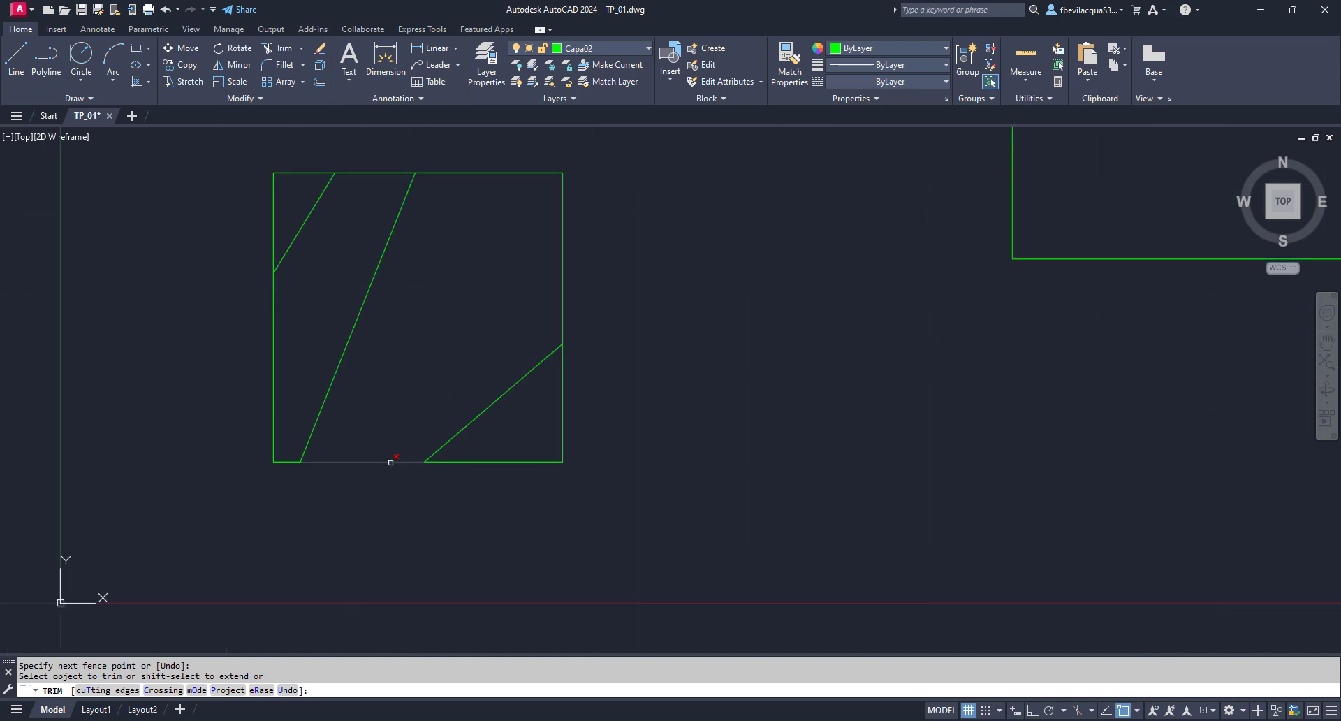
{"action": "left_click", "coordinate": [390, 462]}
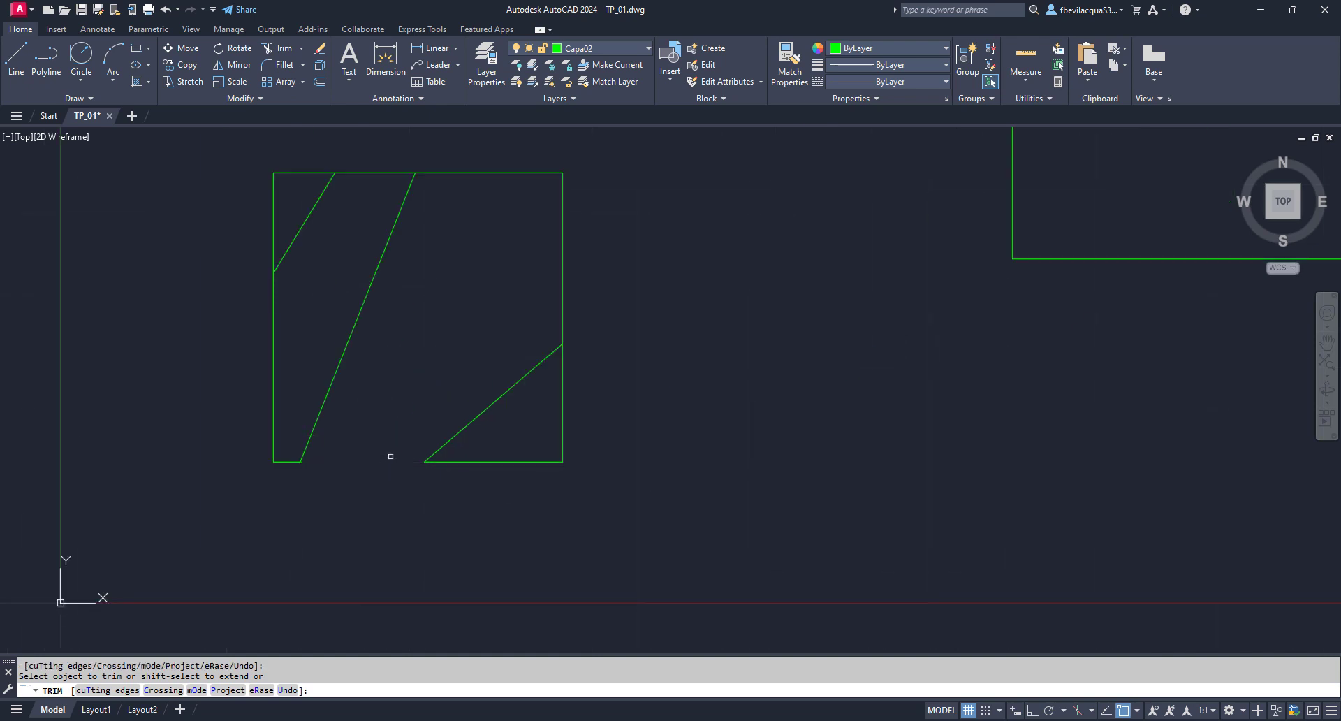
{"action": "left_click", "coordinate": [562, 282]}
{"action": "left_click", "coordinate": [504, 170]}
{"action": "left_click", "coordinate": [314, 172]}
{"action": "left_click", "coordinate": [273, 198]}
{"action": "key", "text": "Return"}
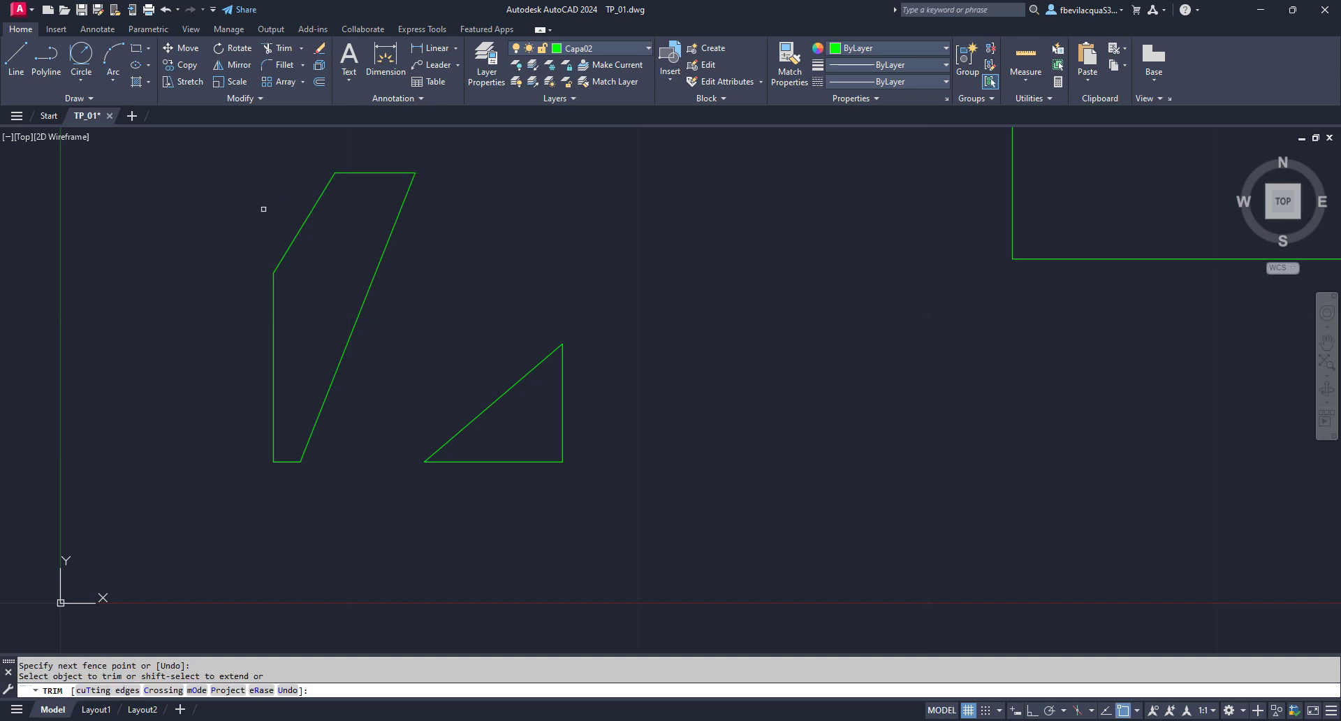
{"action": "scroll", "coordinate": [584, 381], "scroll_direction": "down", "scroll_amount": 1}
{"action": "key", "text": "Return"}
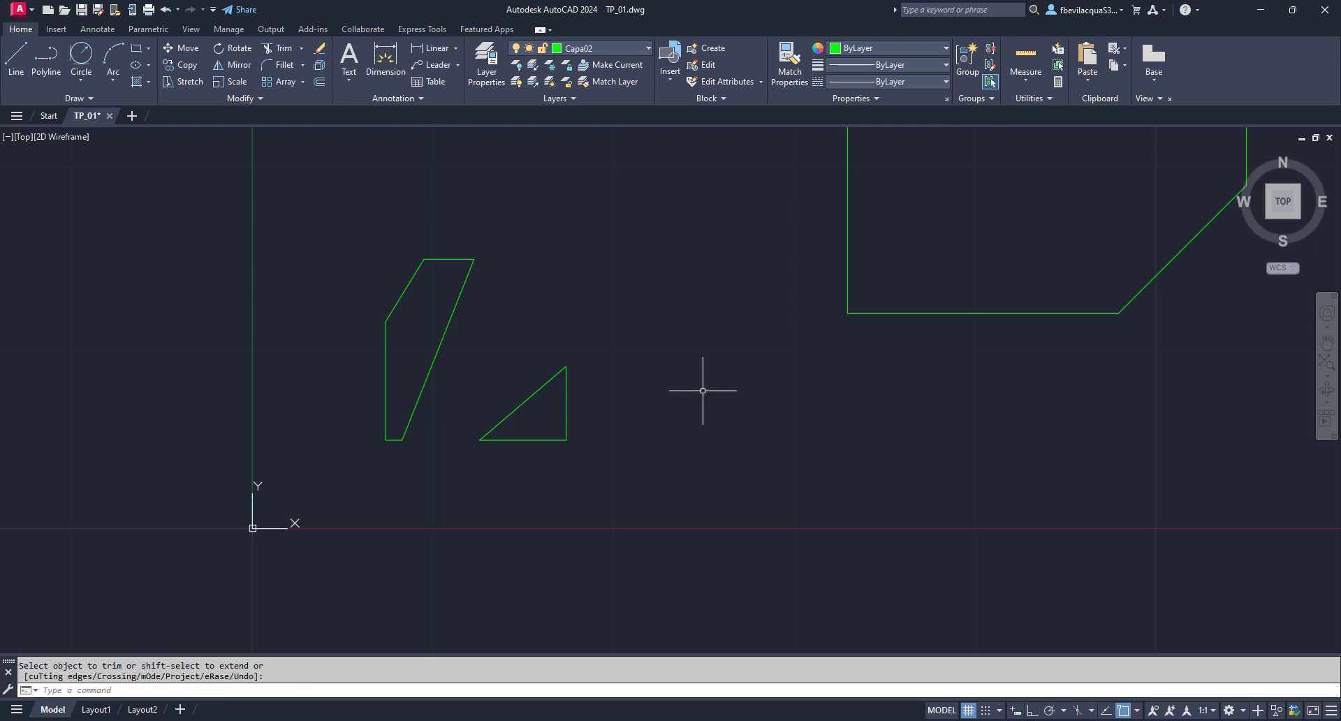
Draw a Tan, Tan, Radius circle of radius 3 tangent to the large profile's top and left edges
{"action": "scroll", "coordinate": [699, 439], "scroll_direction": "down", "scroll_amount": 1}
{"action": "scroll", "coordinate": [699, 438], "scroll_direction": "down", "scroll_amount": 2}
{"action": "scroll", "coordinate": [772, 434], "scroll_direction": "up", "scroll_amount": 1}
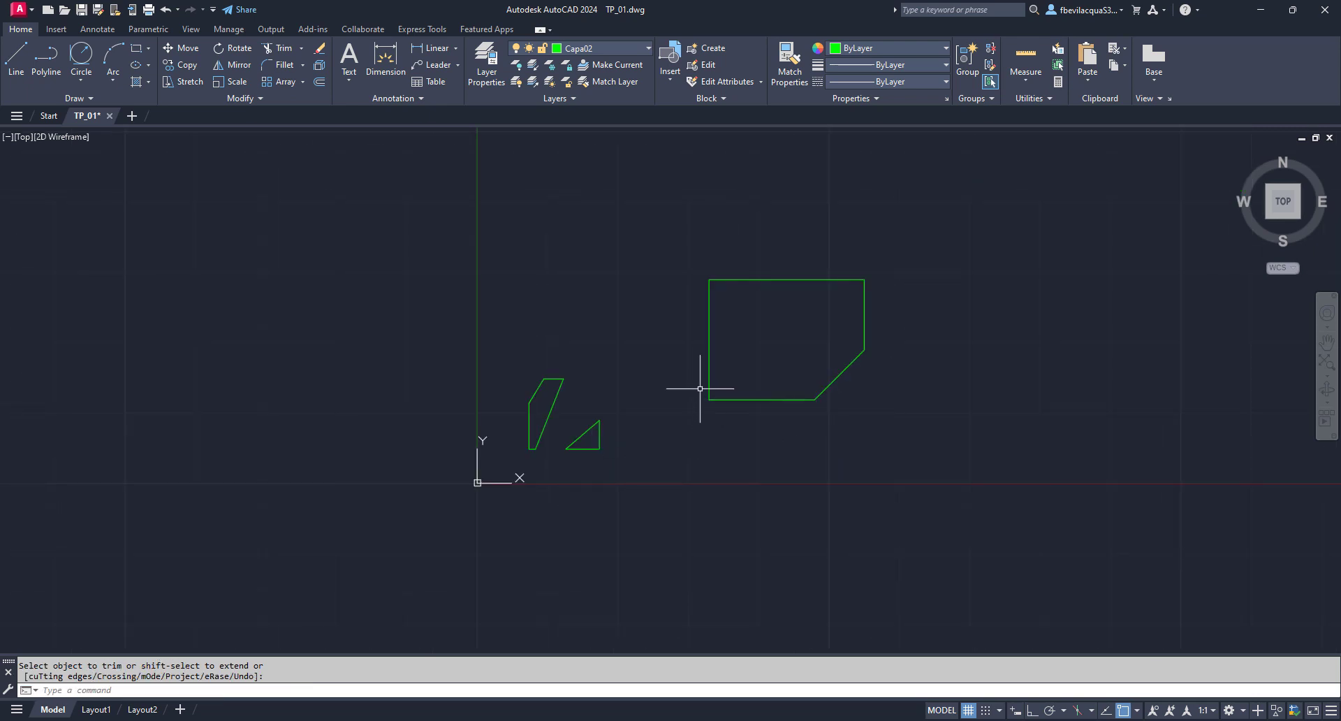
{"action": "scroll", "coordinate": [629, 392], "scroll_direction": "up", "scroll_amount": 2}
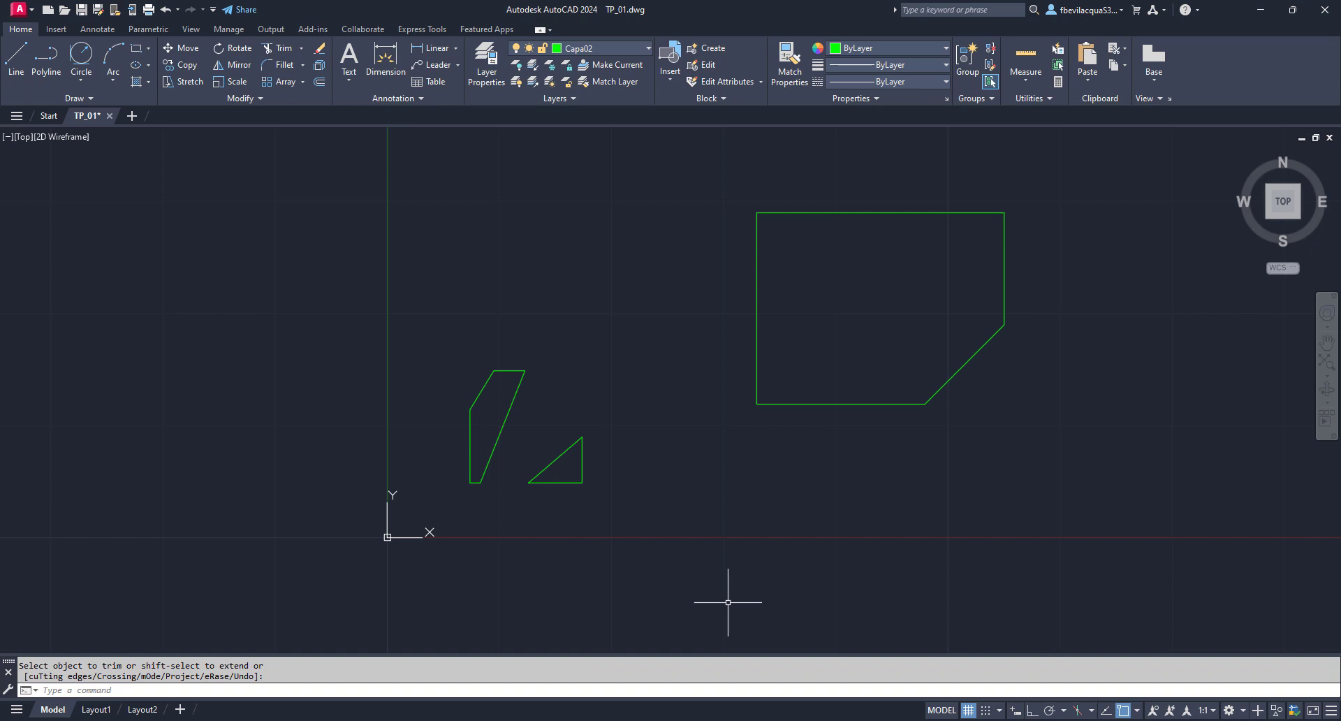
{"action": "left_click", "coordinate": [82, 80]}
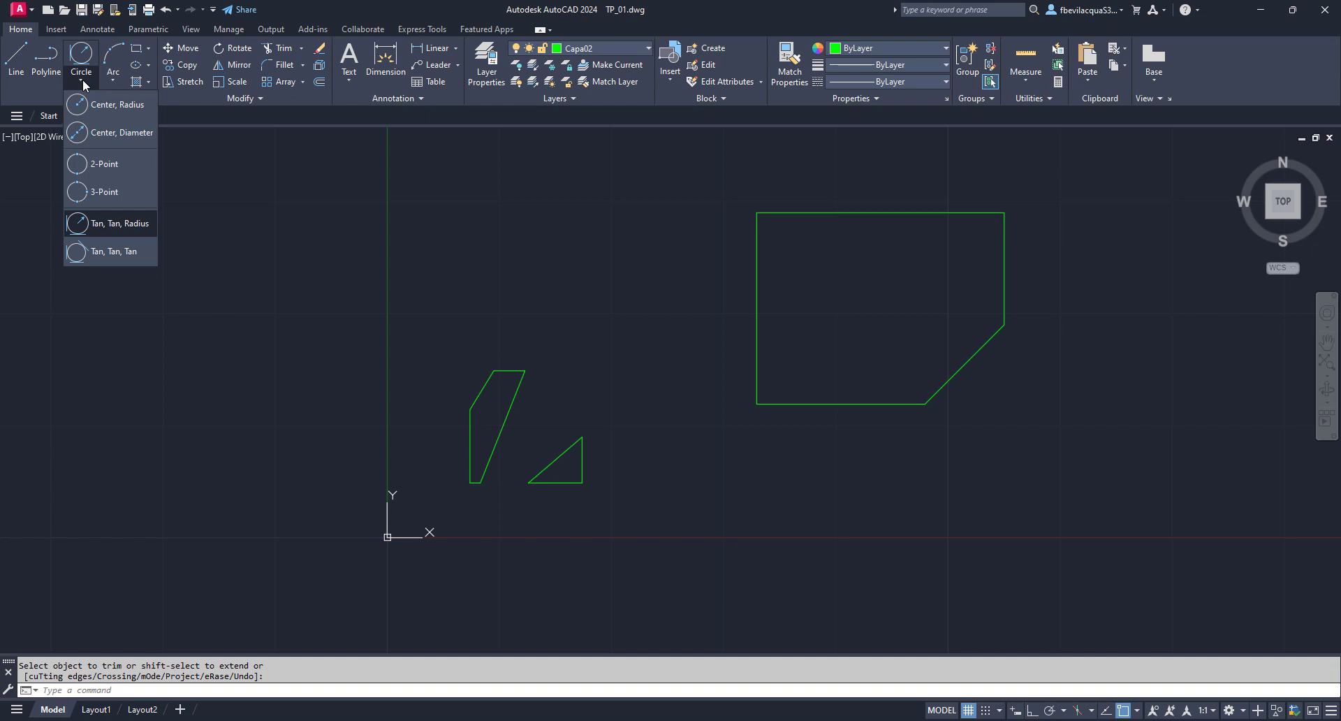
{"action": "left_click", "coordinate": [95, 222]}
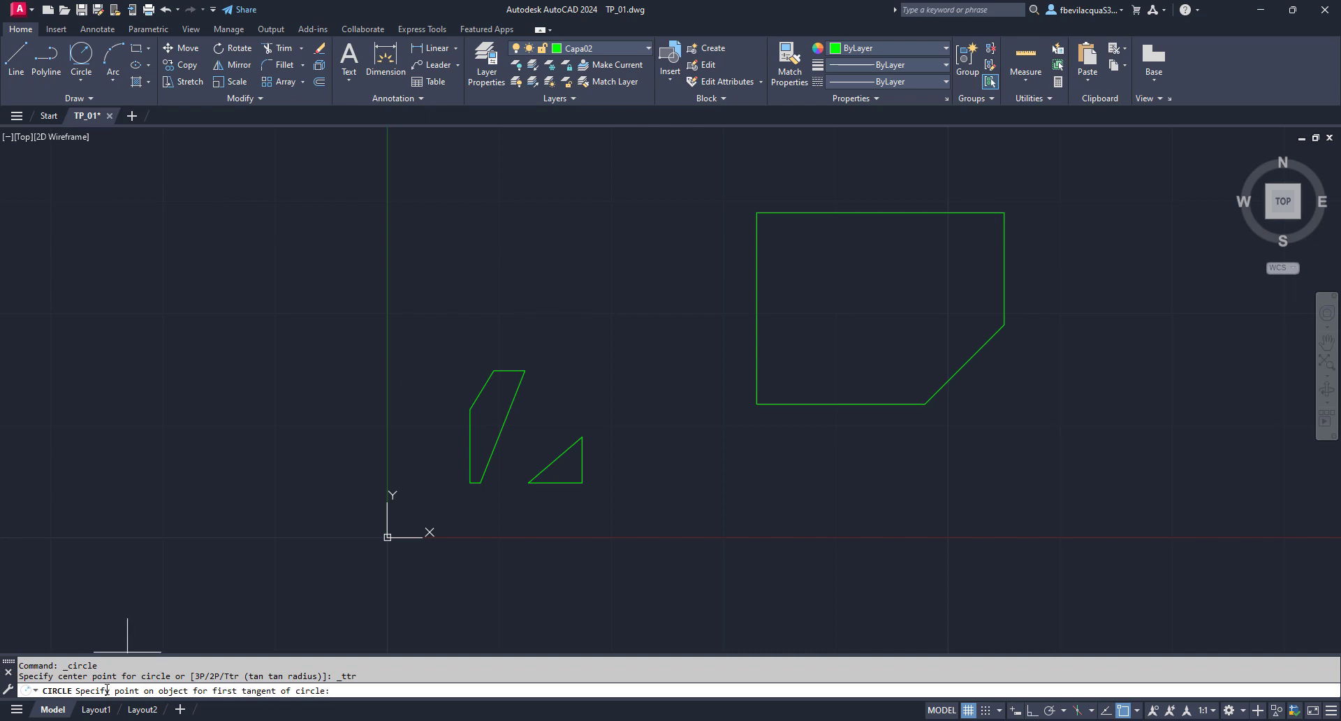
{"action": "left_click", "coordinate": [792, 204]}
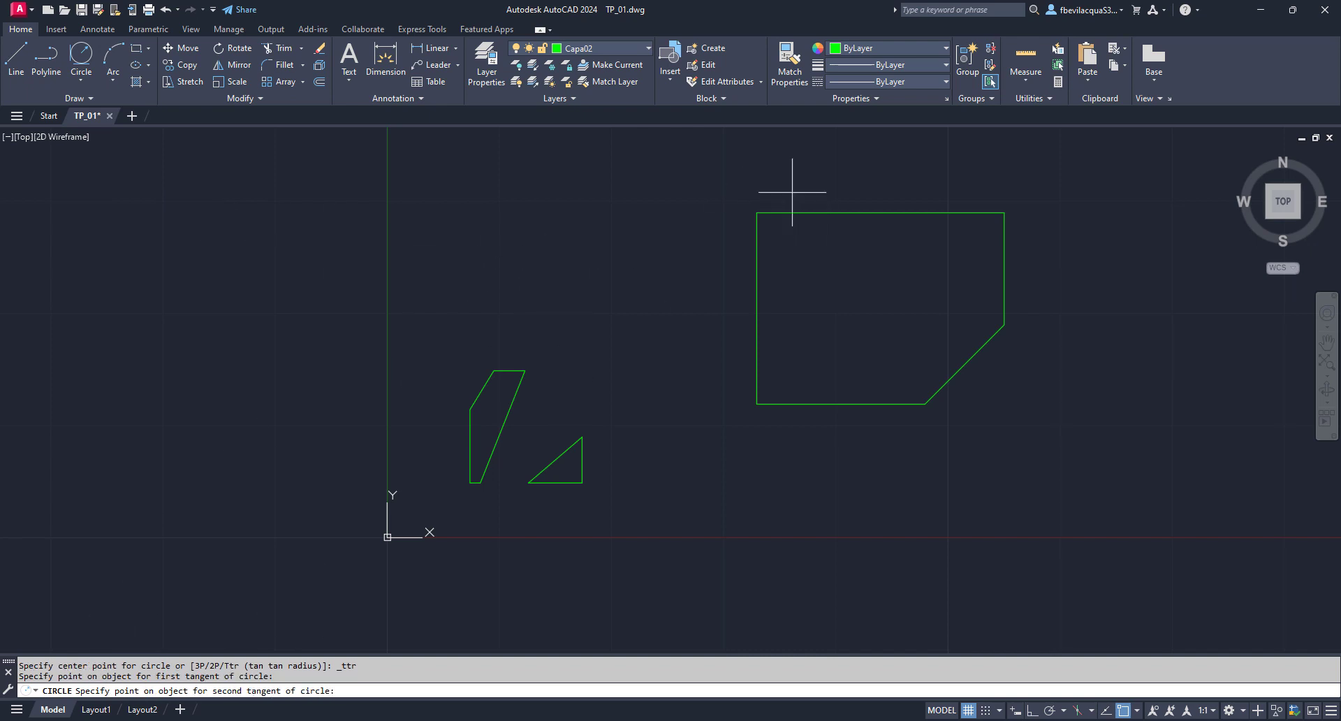
{"action": "left_click", "coordinate": [757, 251]}
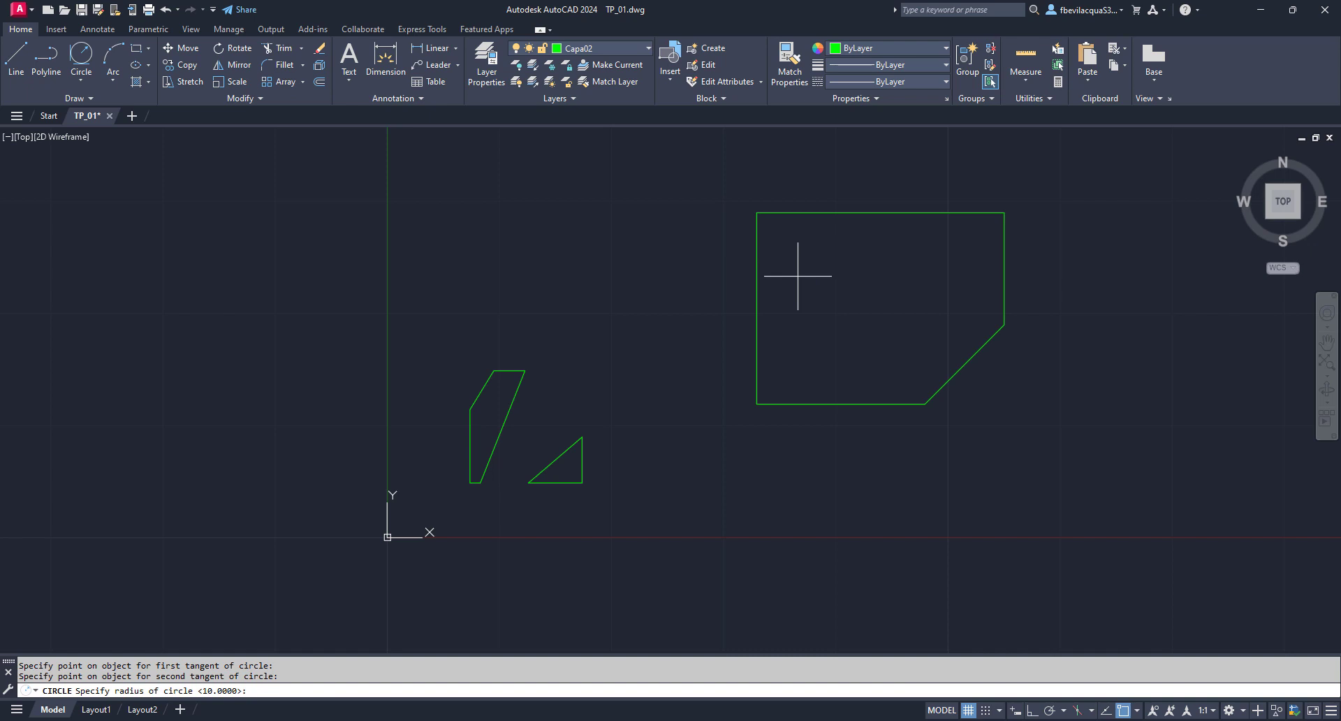
{"action": "key", "text": "Return"}
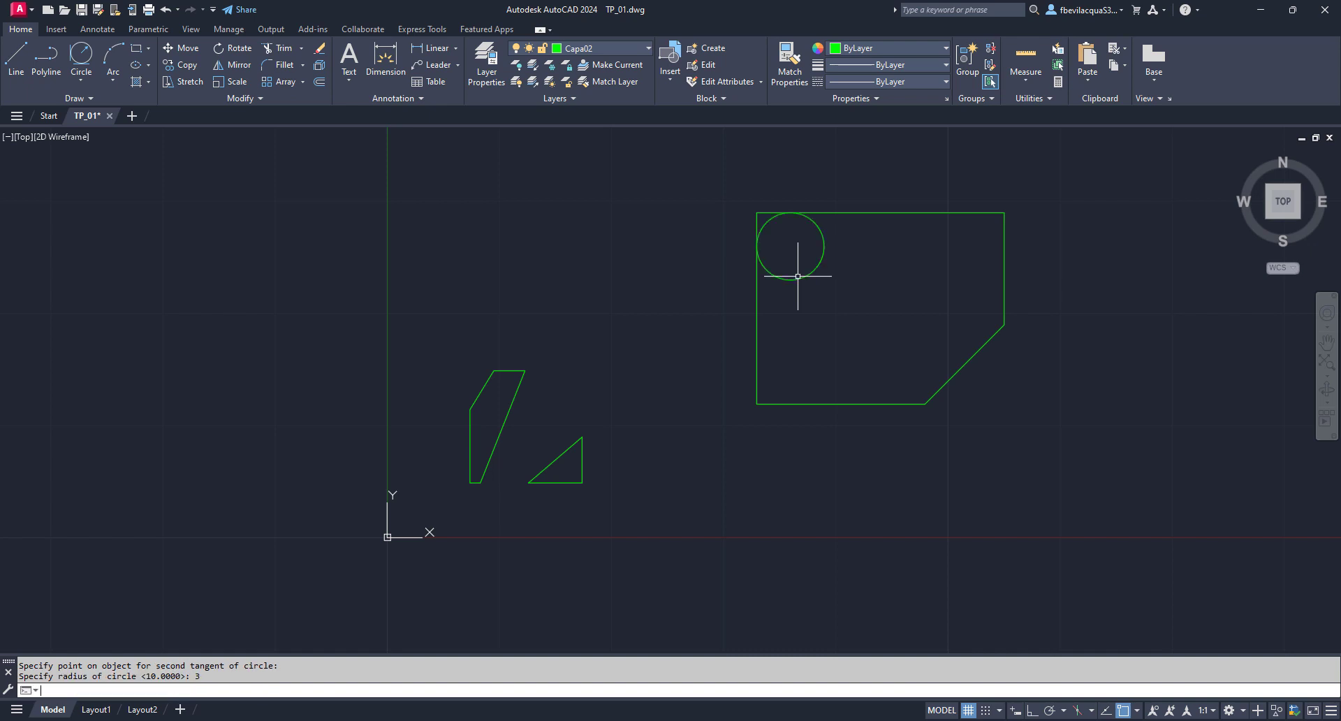
Trim the profile's two corner stubs and the circle's inner arc to leave a rounded upper-left corner
{"action": "scroll", "coordinate": [798, 276], "scroll_direction": "up", "scroll_amount": 6}
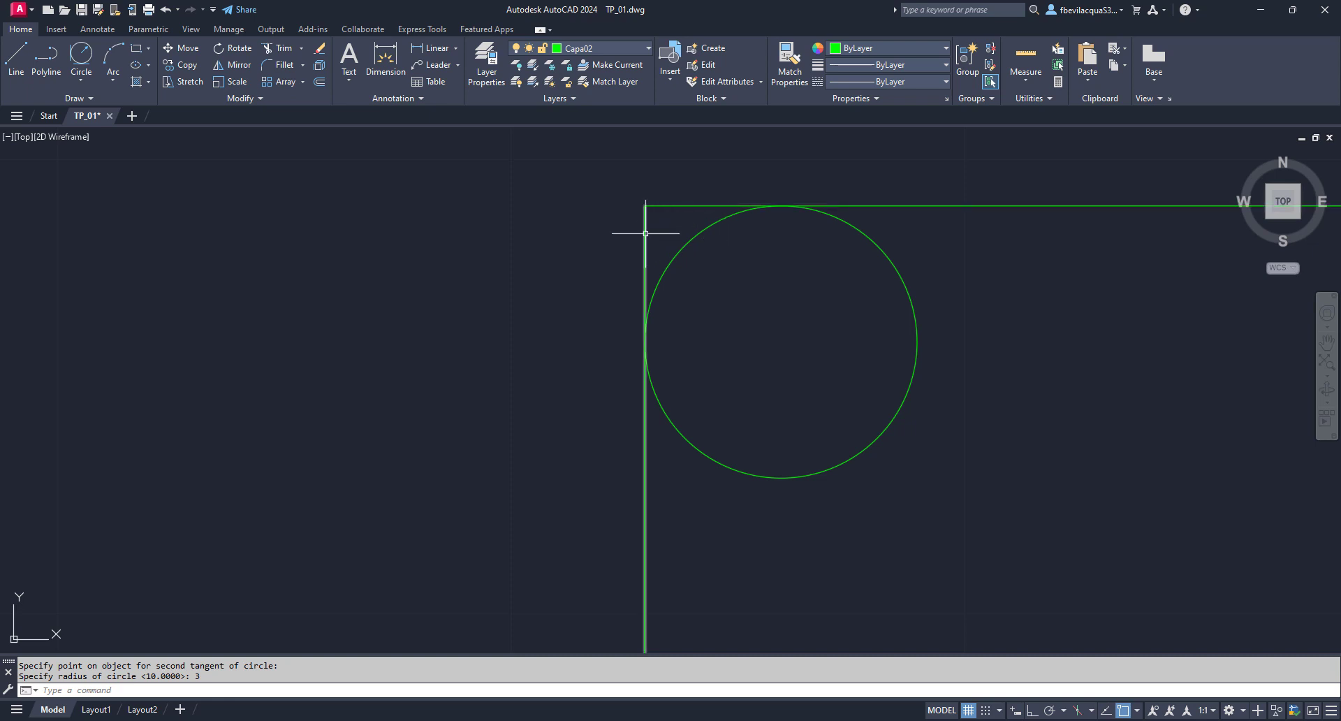
{"action": "scroll", "coordinate": [647, 213], "scroll_direction": "down", "scroll_amount": 2}
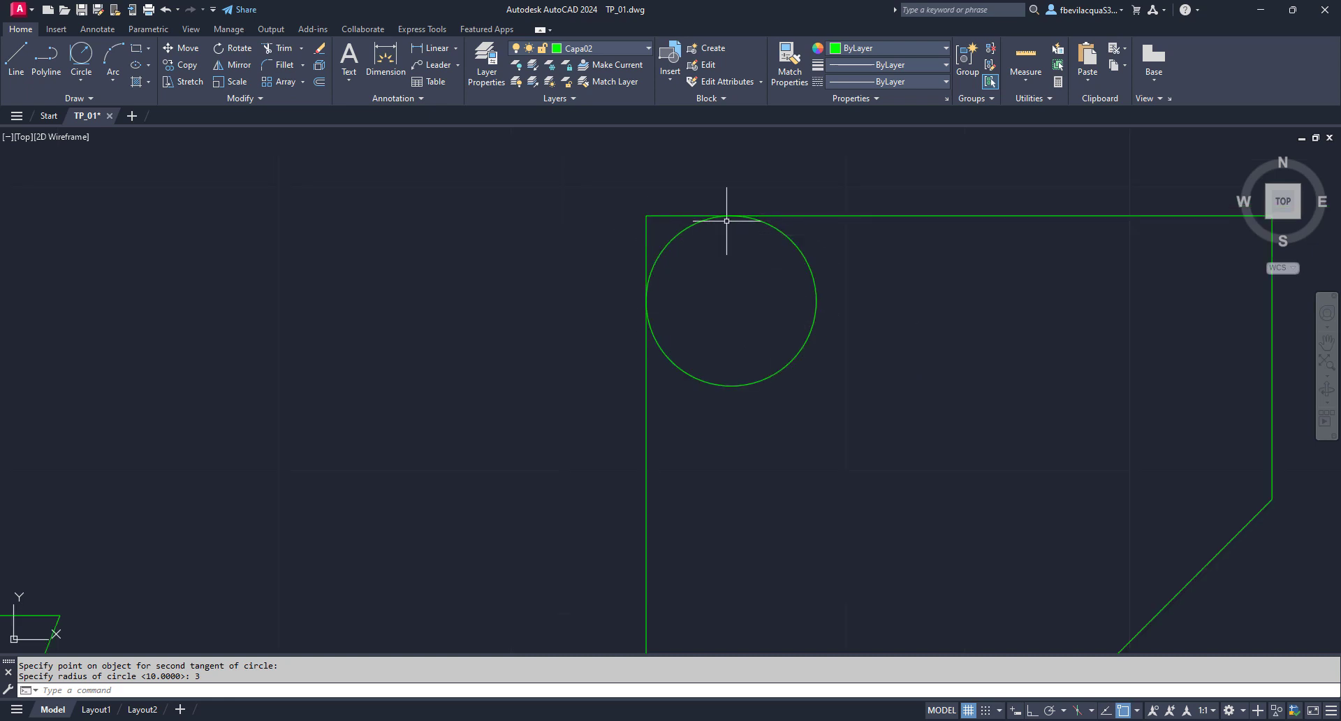
{"action": "scroll", "coordinate": [672, 253], "scroll_direction": "down", "scroll_amount": 4}
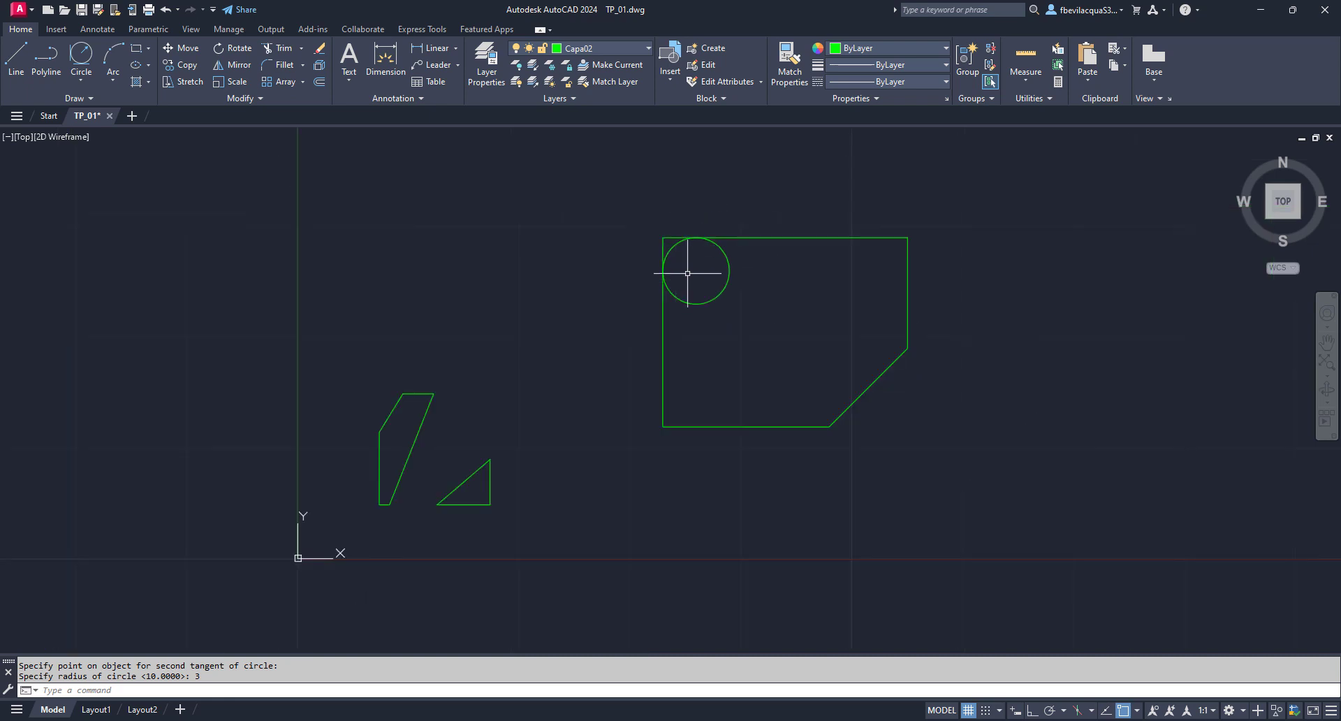
{"action": "scroll", "coordinate": [709, 252], "scroll_direction": "up", "scroll_amount": 2}
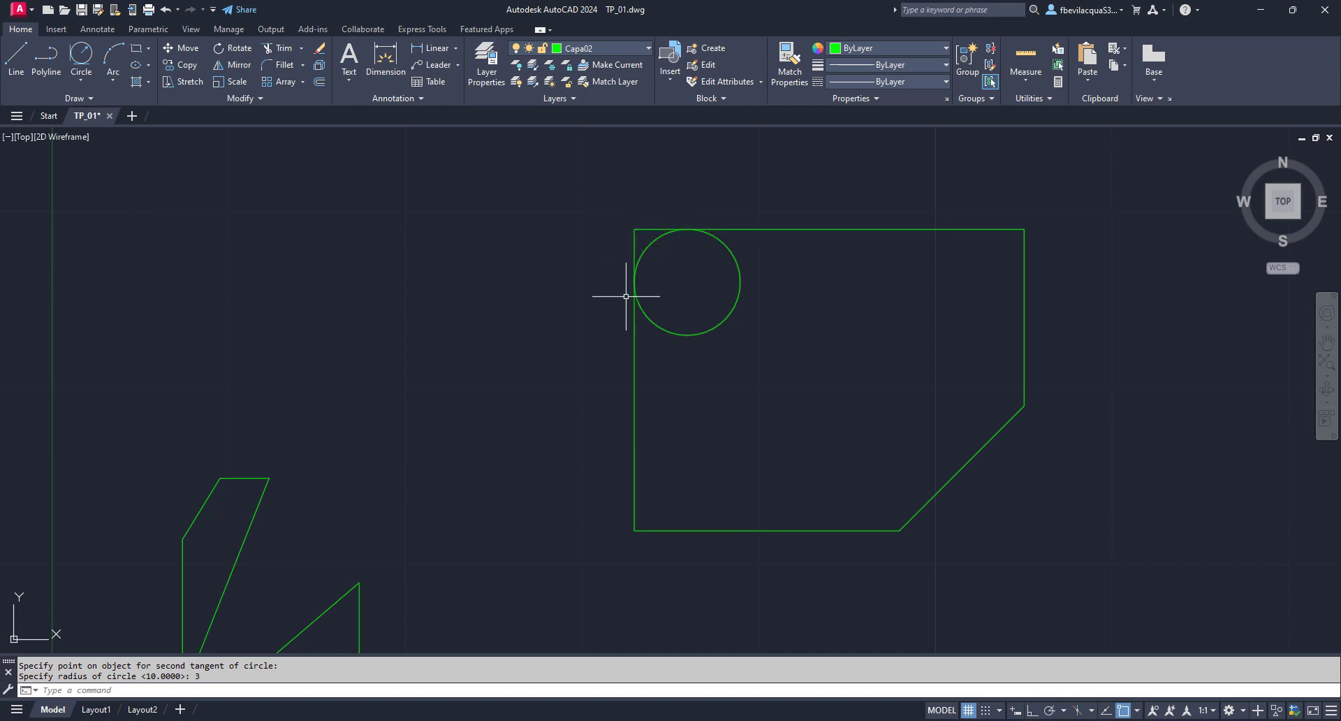
{"action": "left_click", "coordinate": [276, 49]}
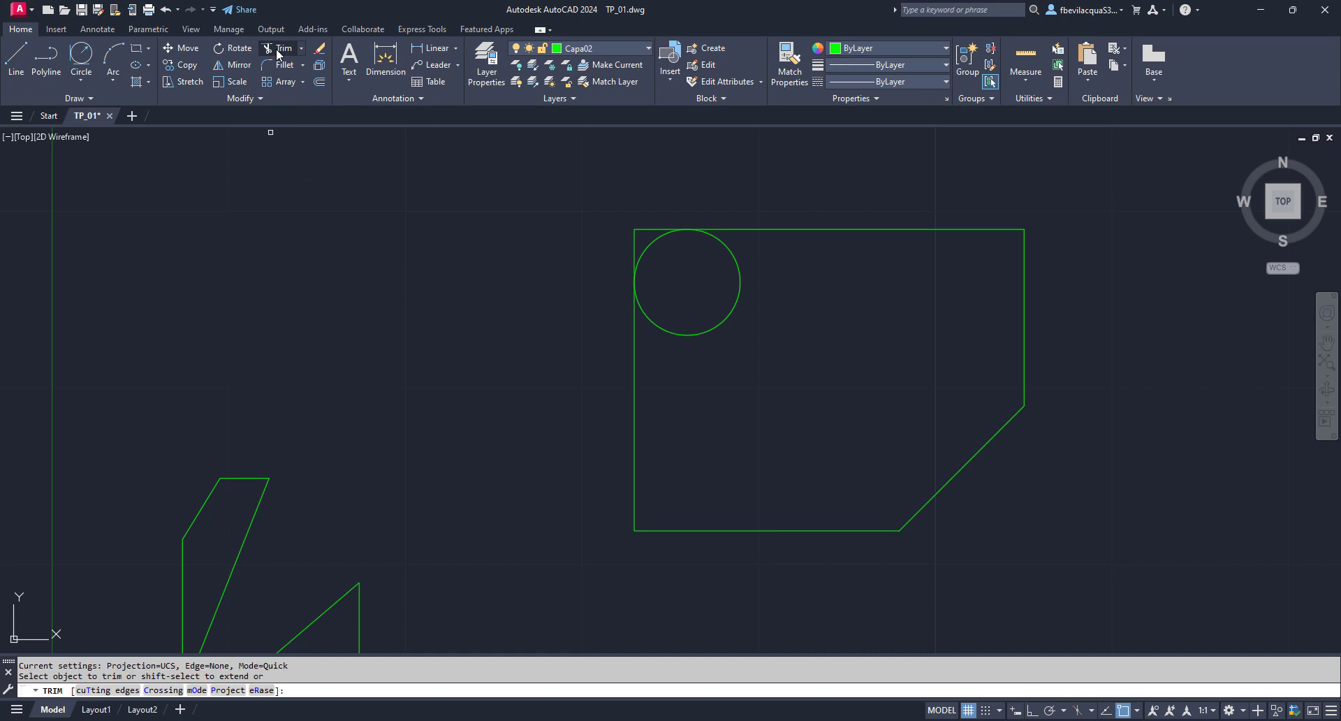
{"action": "left_click", "coordinate": [648, 229]}
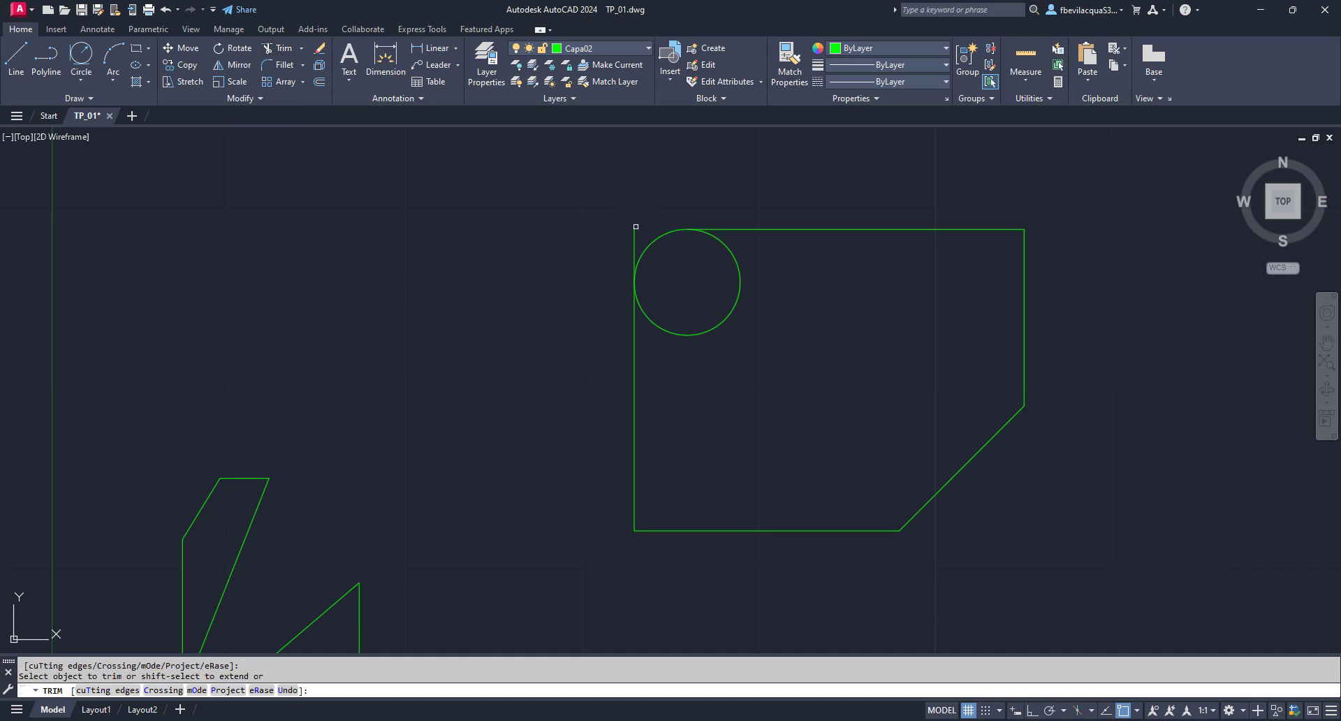
{"action": "left_click", "coordinate": [635, 232]}
{"action": "left_click", "coordinate": [733, 307]}
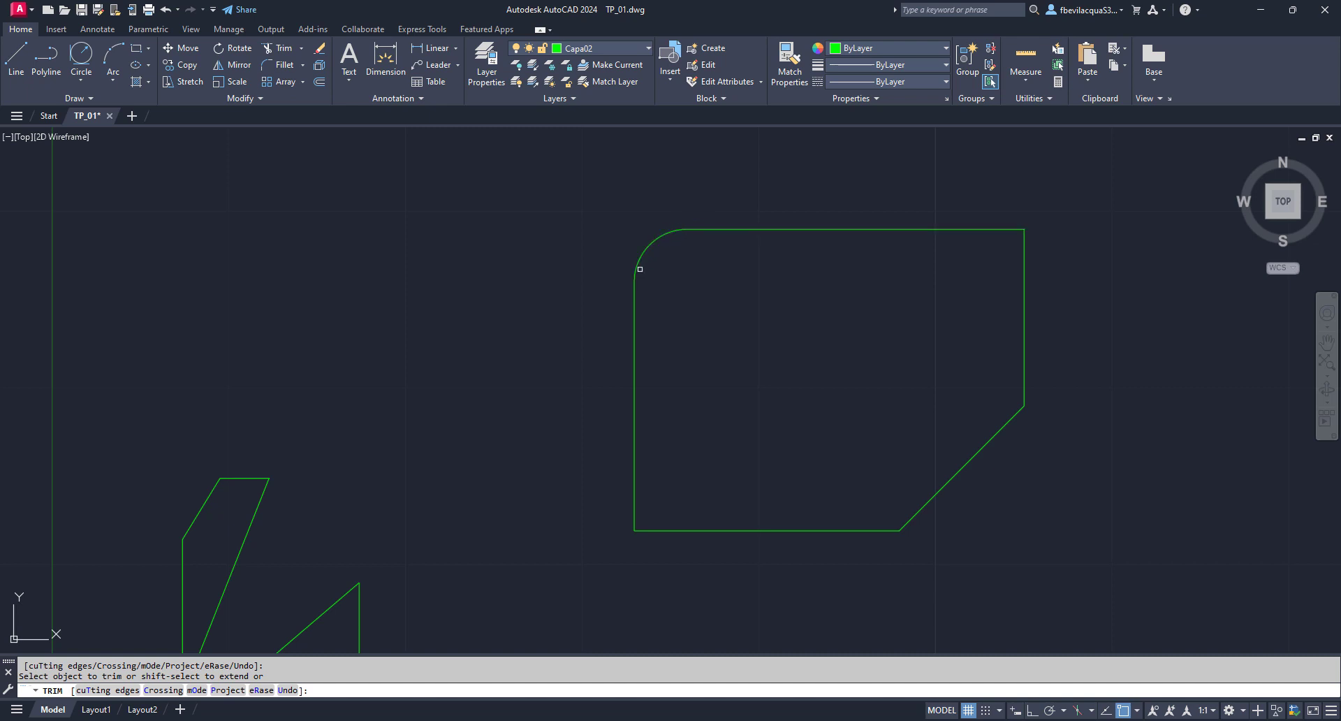
{"action": "scroll", "coordinate": [597, 301], "scroll_direction": "down", "scroll_amount": 2}
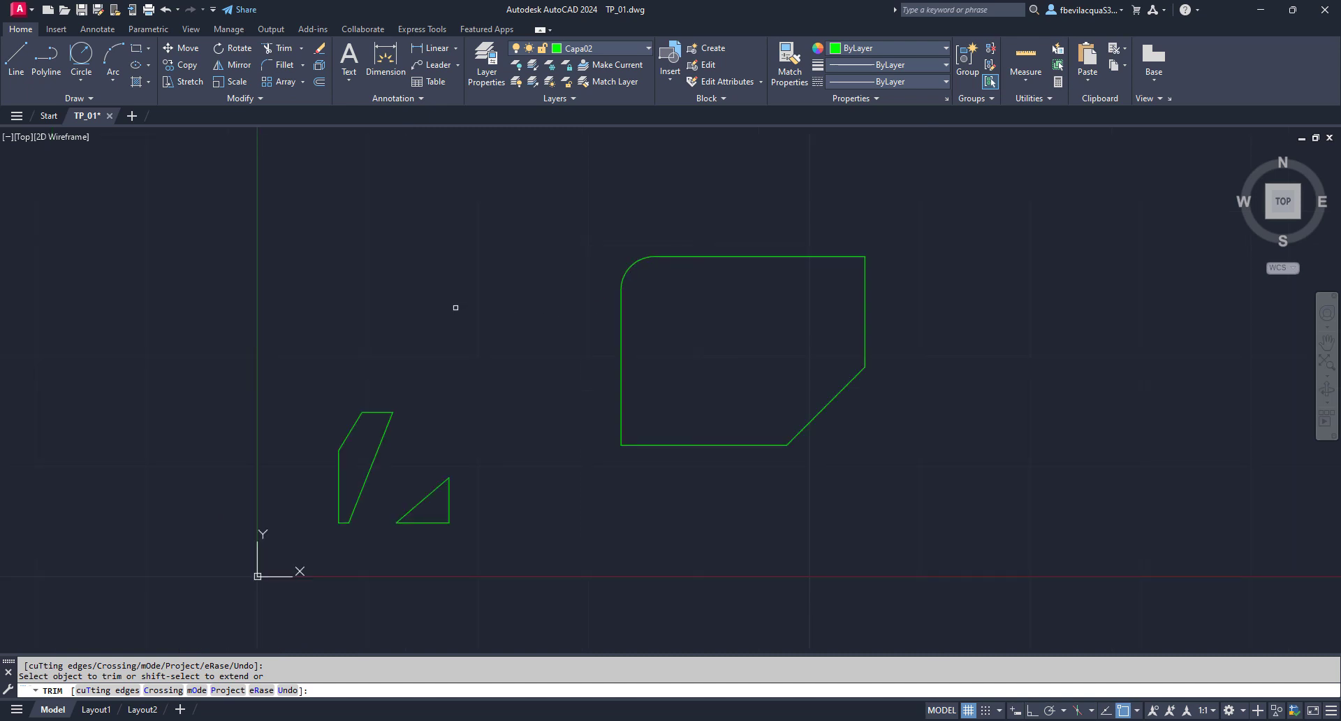
{"action": "key", "text": "Return"}
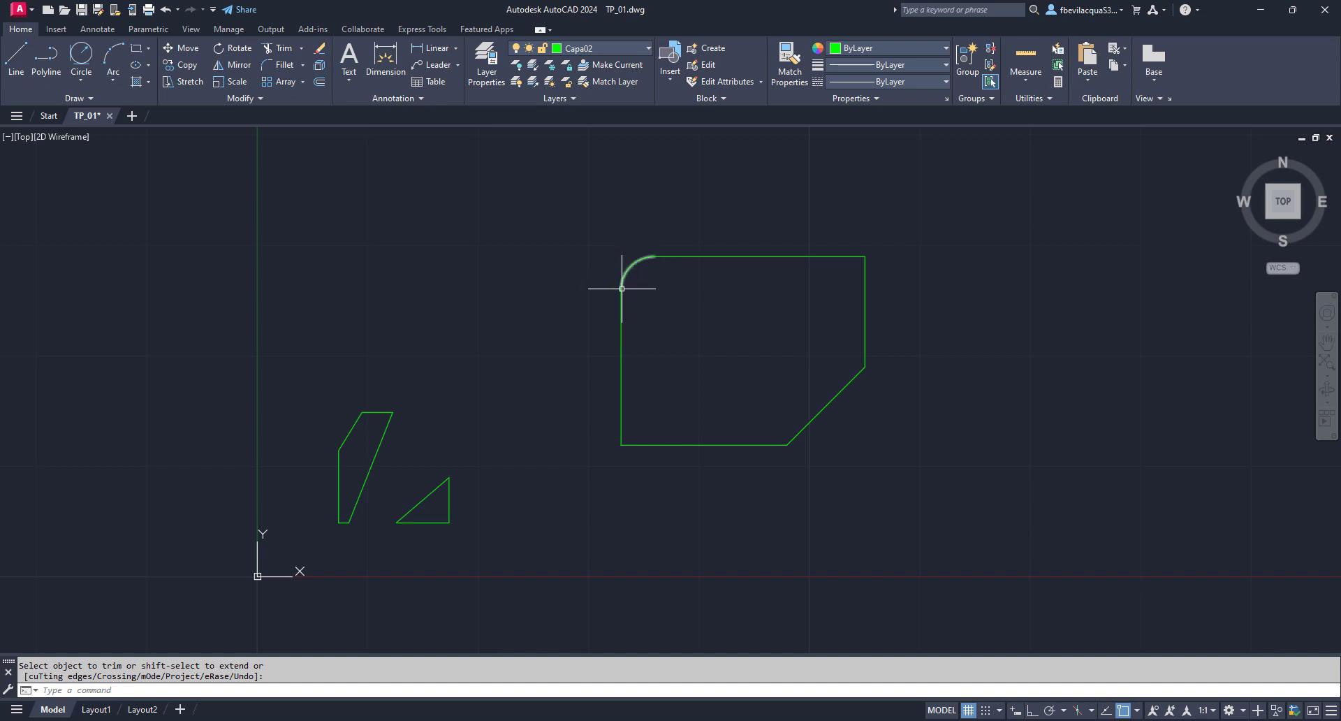
Fillet the large profile's upper-right corner with a radius of 3
{"action": "left_click", "coordinate": [303, 65]}
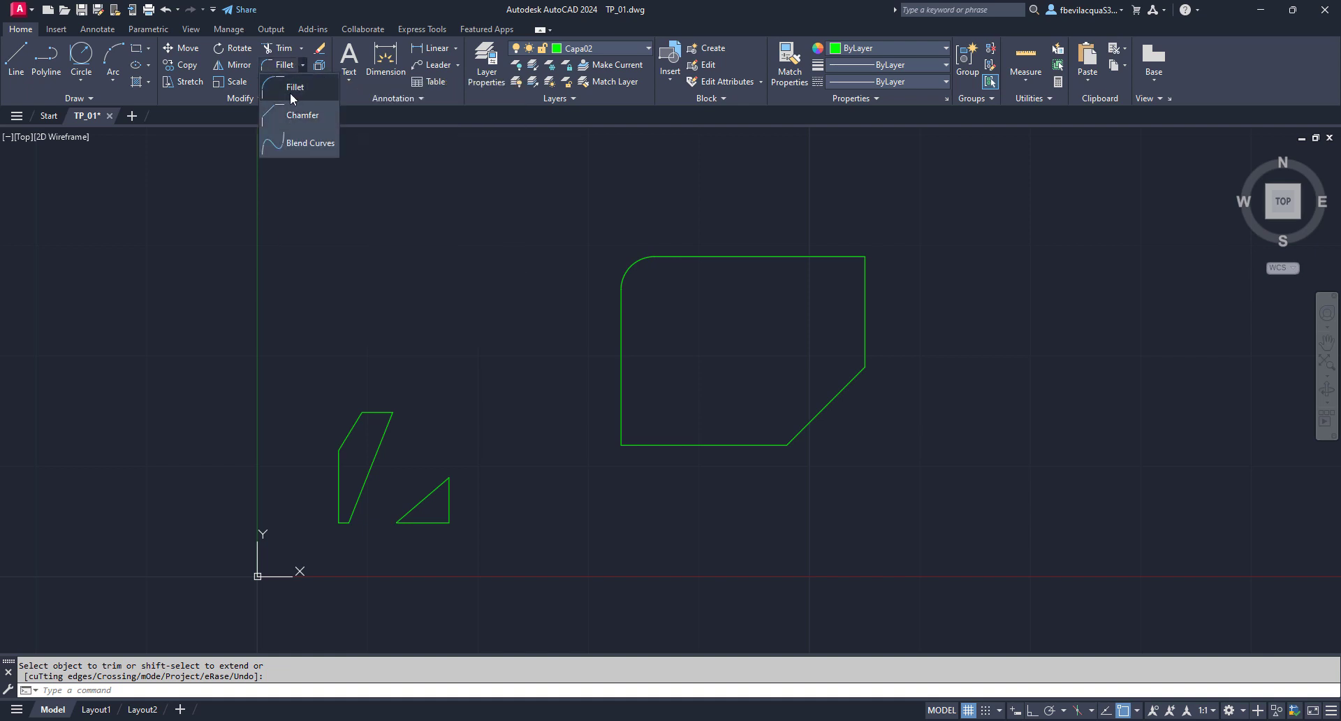
{"action": "left_click", "coordinate": [290, 92]}
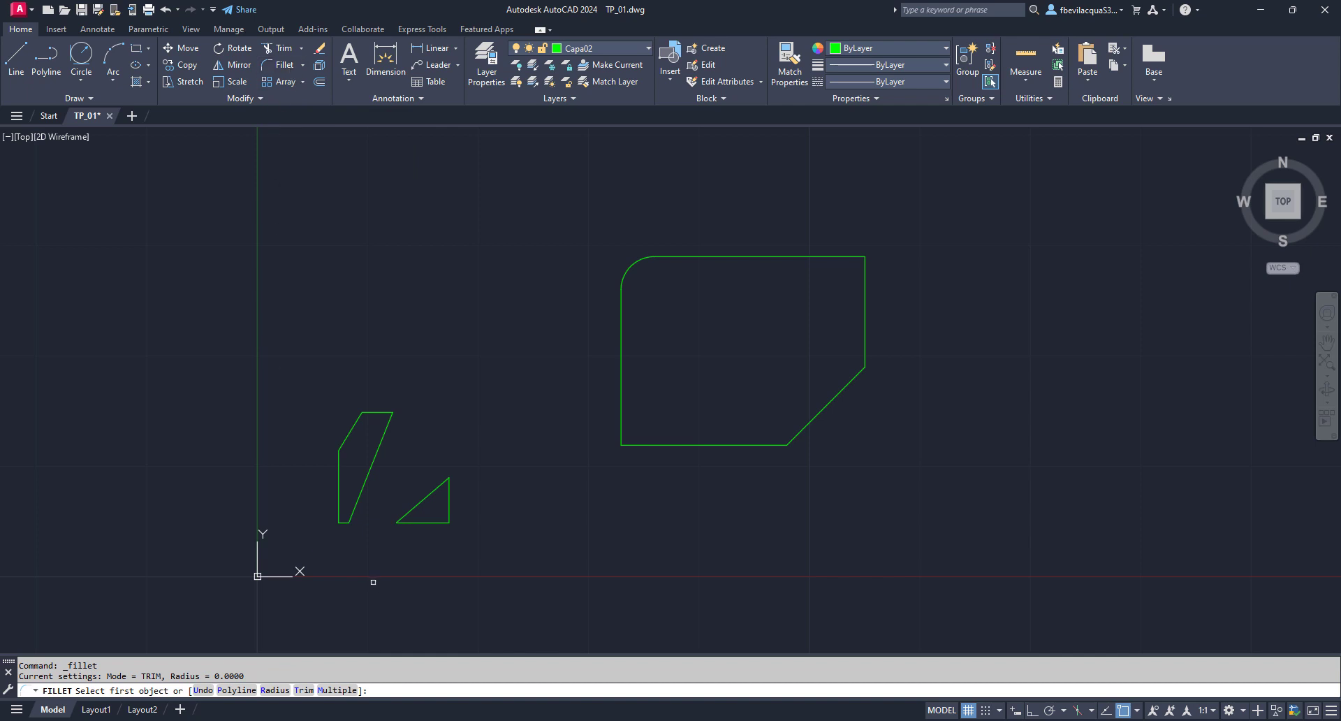
{"action": "left_click", "coordinate": [274, 690]}
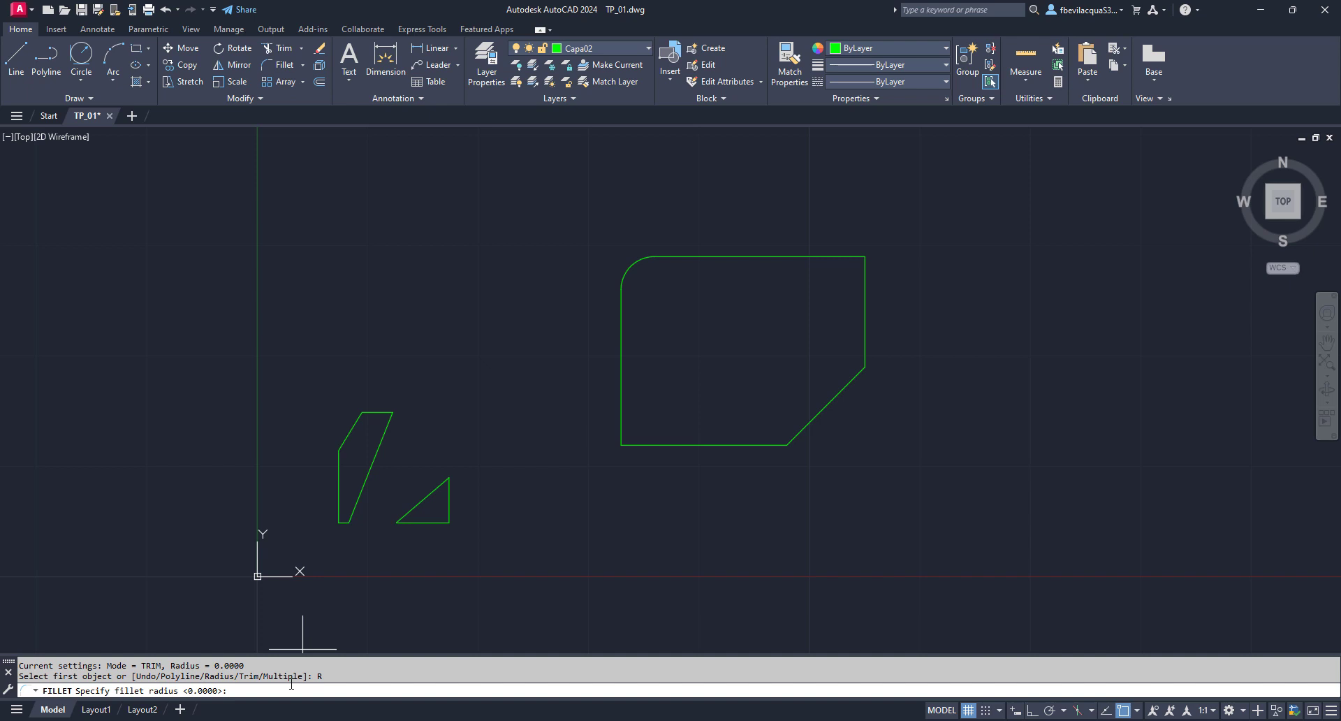
{"action": "key", "text": "Return"}
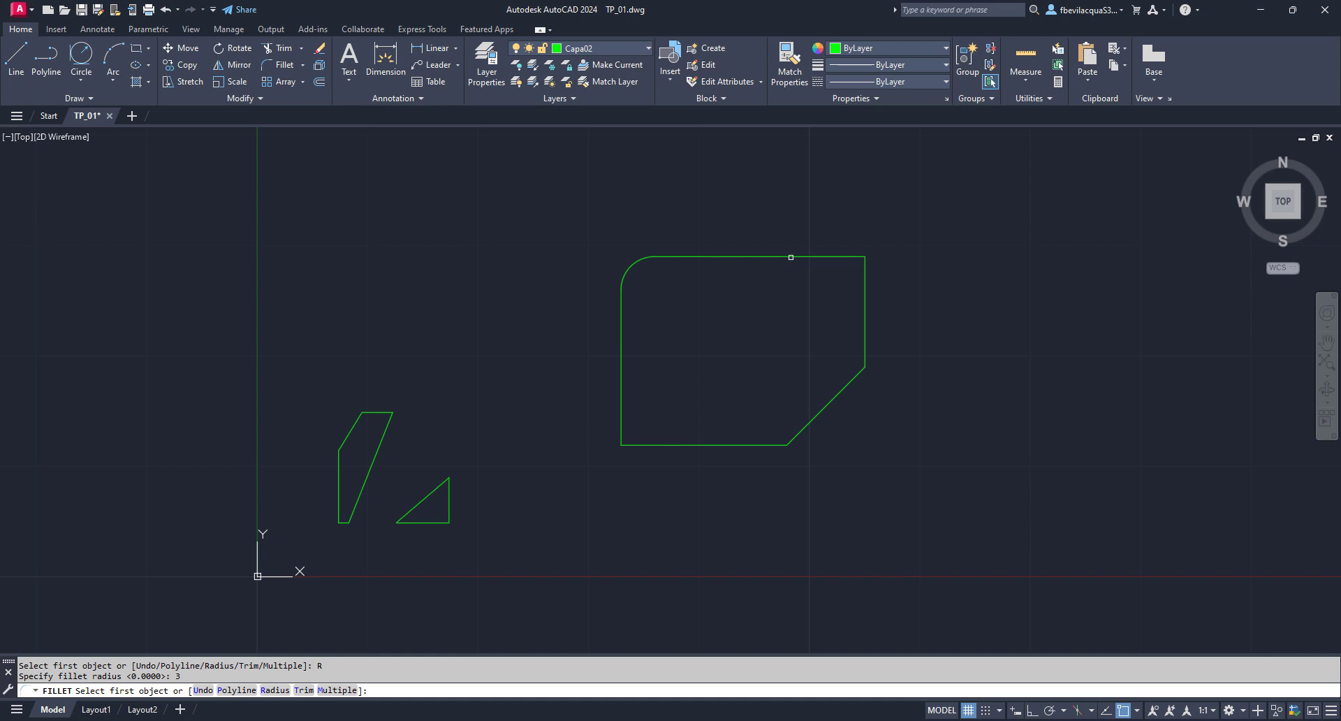
{"action": "left_click", "coordinate": [790, 257]}
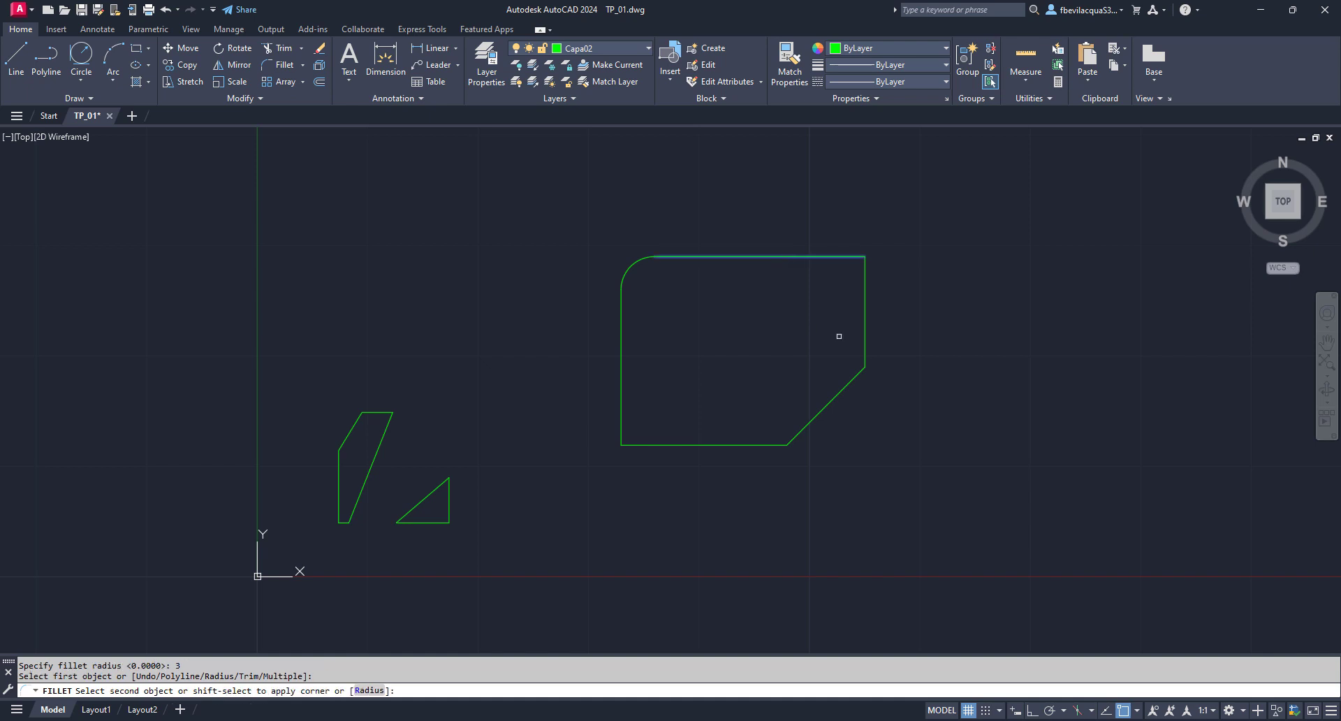
{"action": "left_click", "coordinate": [865, 321]}
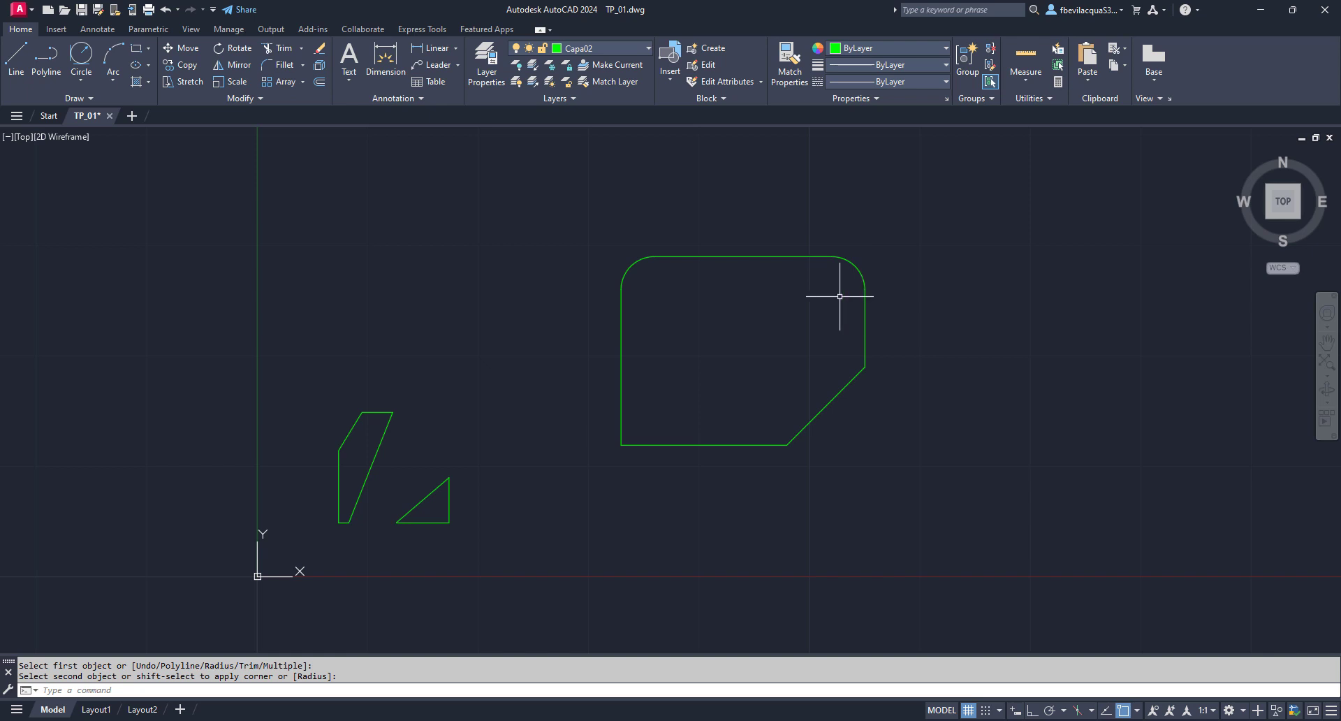
Fillet the corner between the large profile's right side and its slanted edge with a radius of 2
{"action": "left_click", "coordinate": [279, 65]}
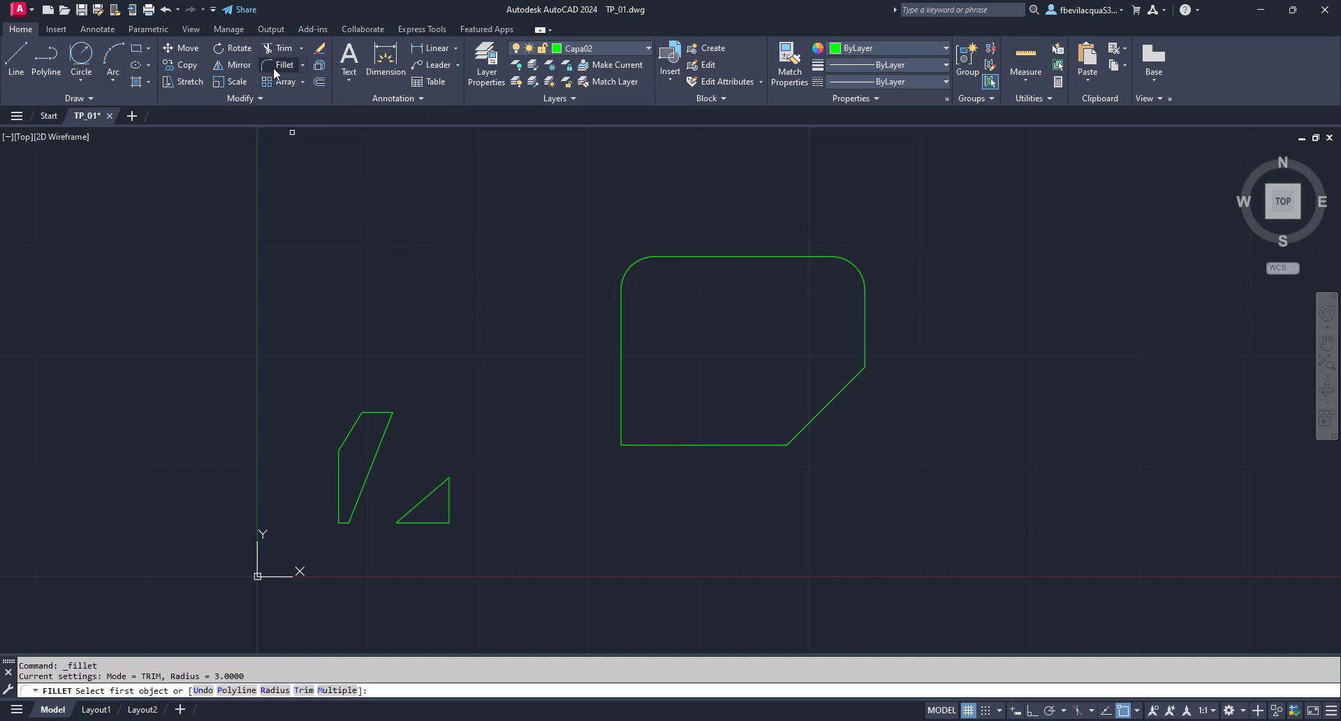
{"action": "left_click", "coordinate": [277, 690]}
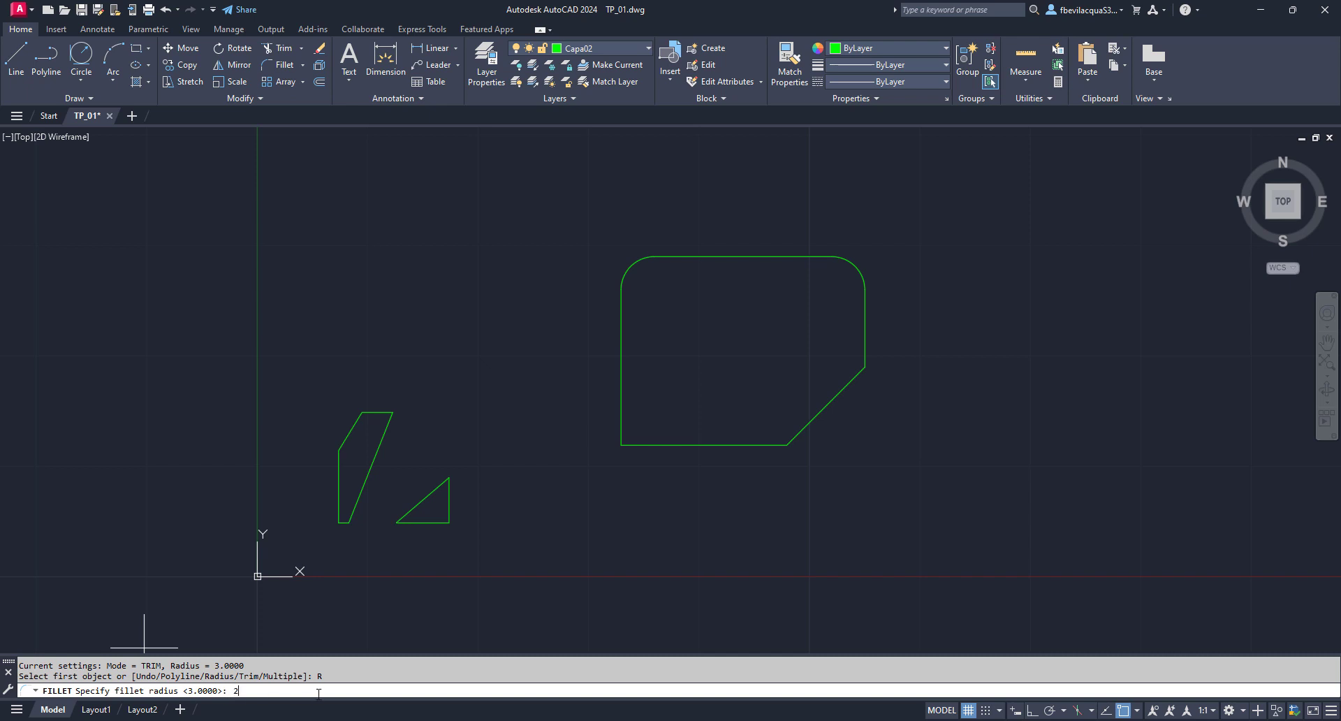
{"action": "key", "text": "Return"}
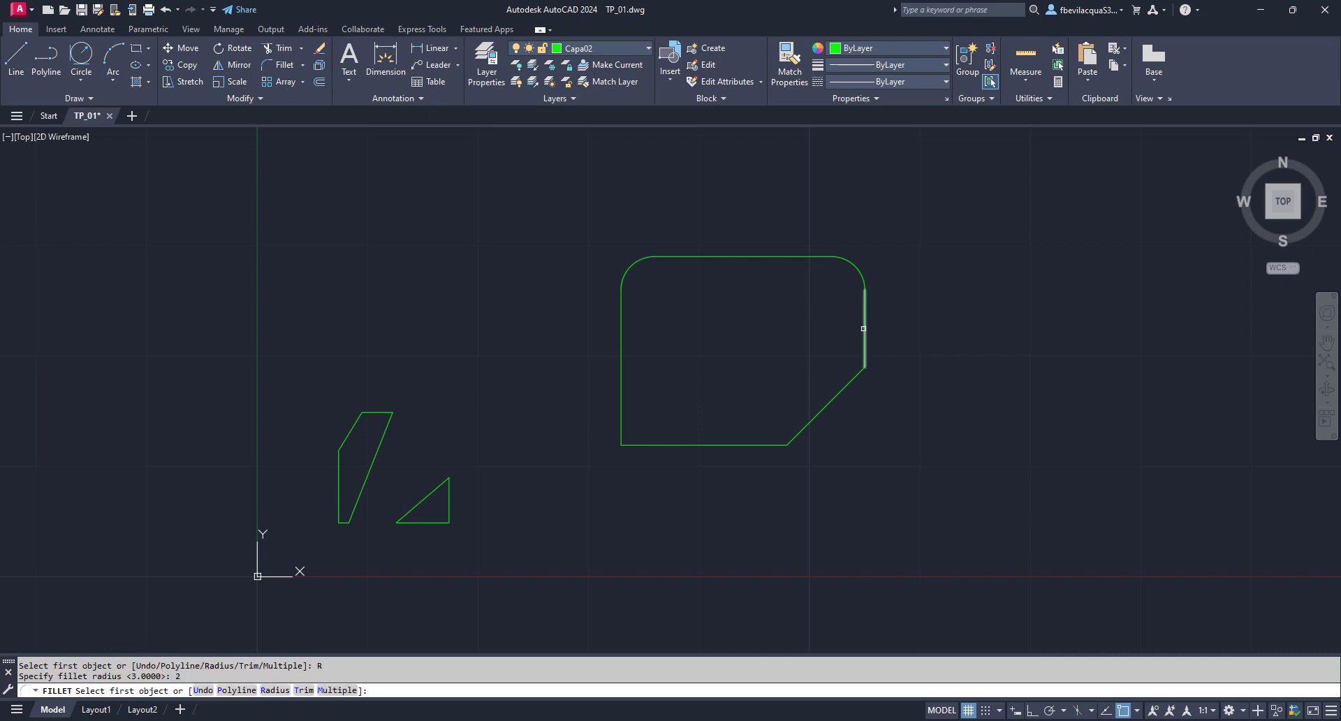
{"action": "left_click", "coordinate": [865, 329]}
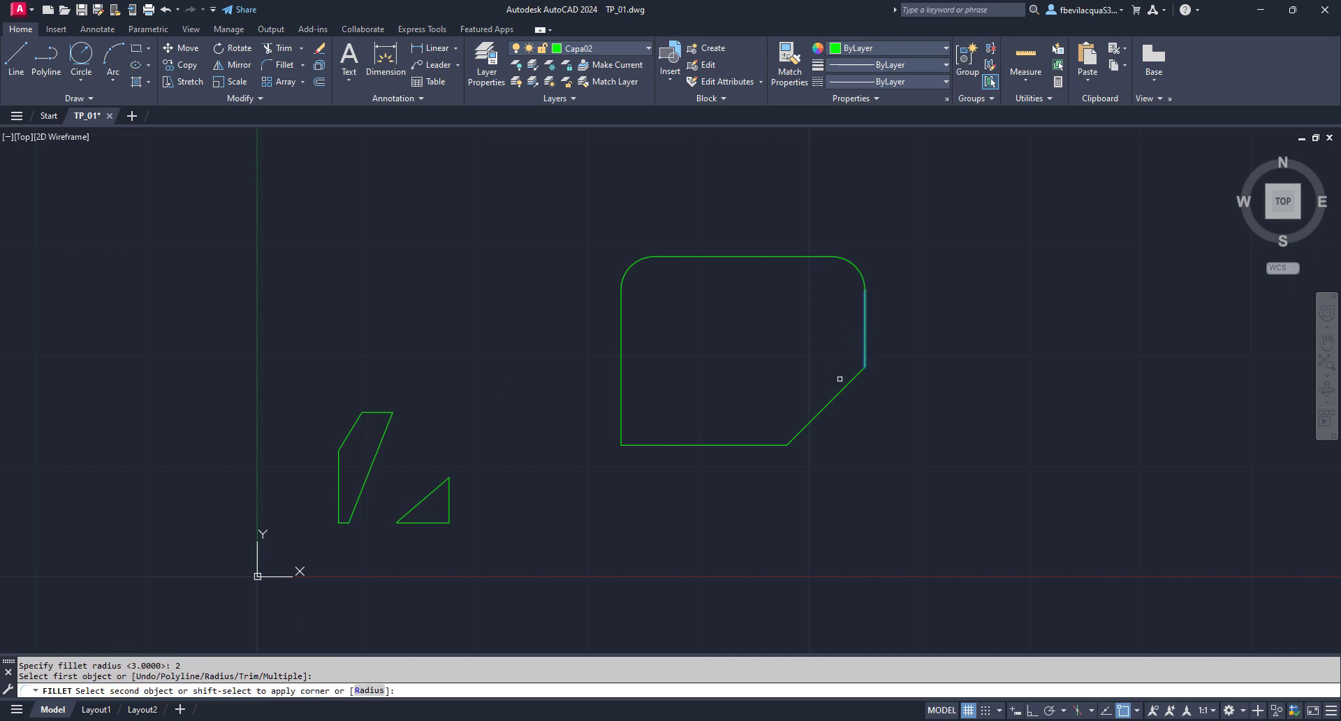
{"action": "left_click", "coordinate": [848, 385]}
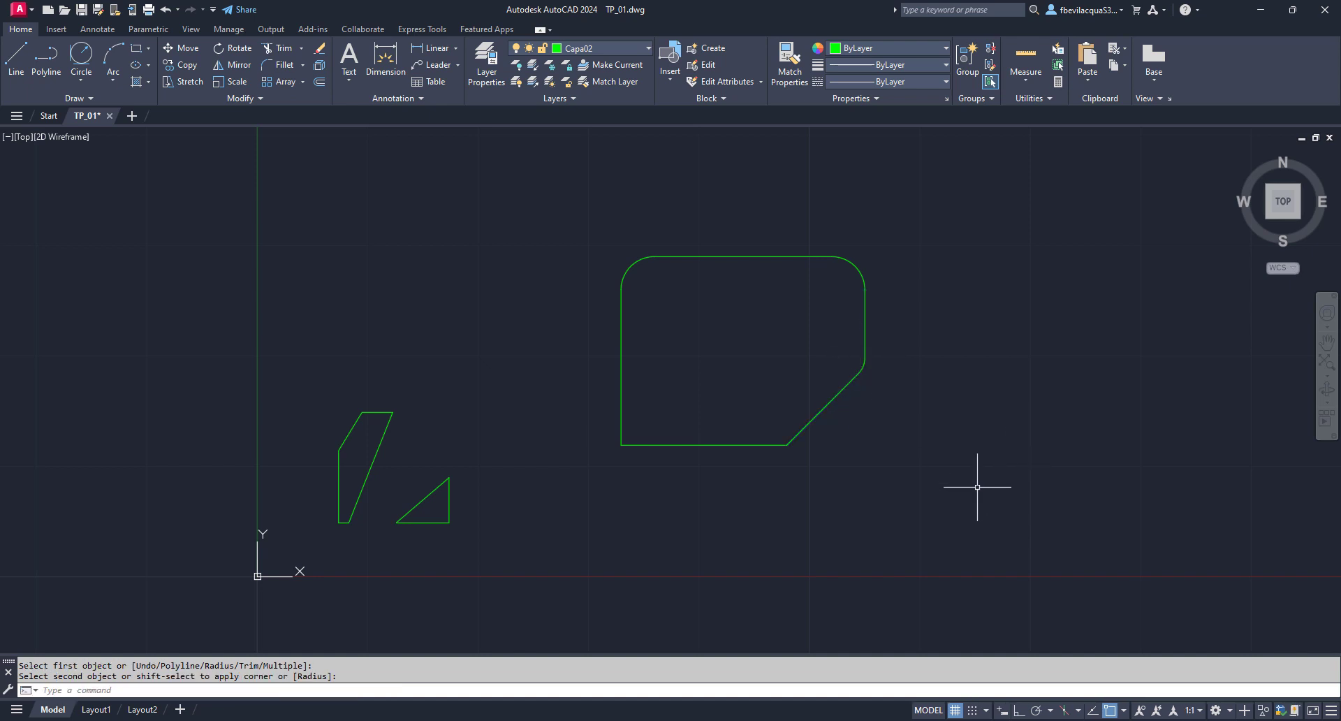
Draw two long diagonal lines crossing in an X in the empty area to the right of the large profile
{"action": "left_click", "coordinate": [15, 55]}
{"action": "scroll", "coordinate": [293, 415], "scroll_direction": "down", "scroll_amount": 2}
{"action": "left_click", "coordinate": [694, 474]}
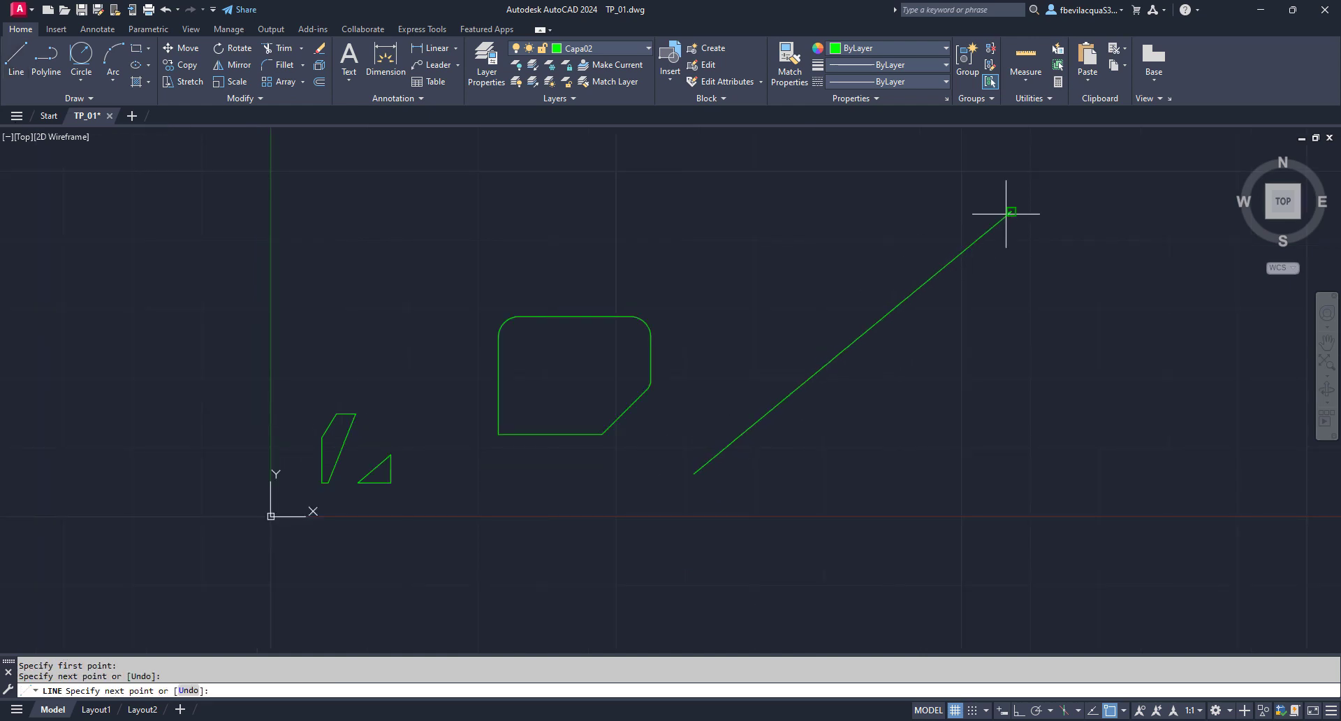
{"action": "left_click", "coordinate": [1010, 212]}
{"action": "key", "text": "Return"}
{"action": "key", "text": "Return"}
{"action": "left_click", "coordinate": [1002, 437]}
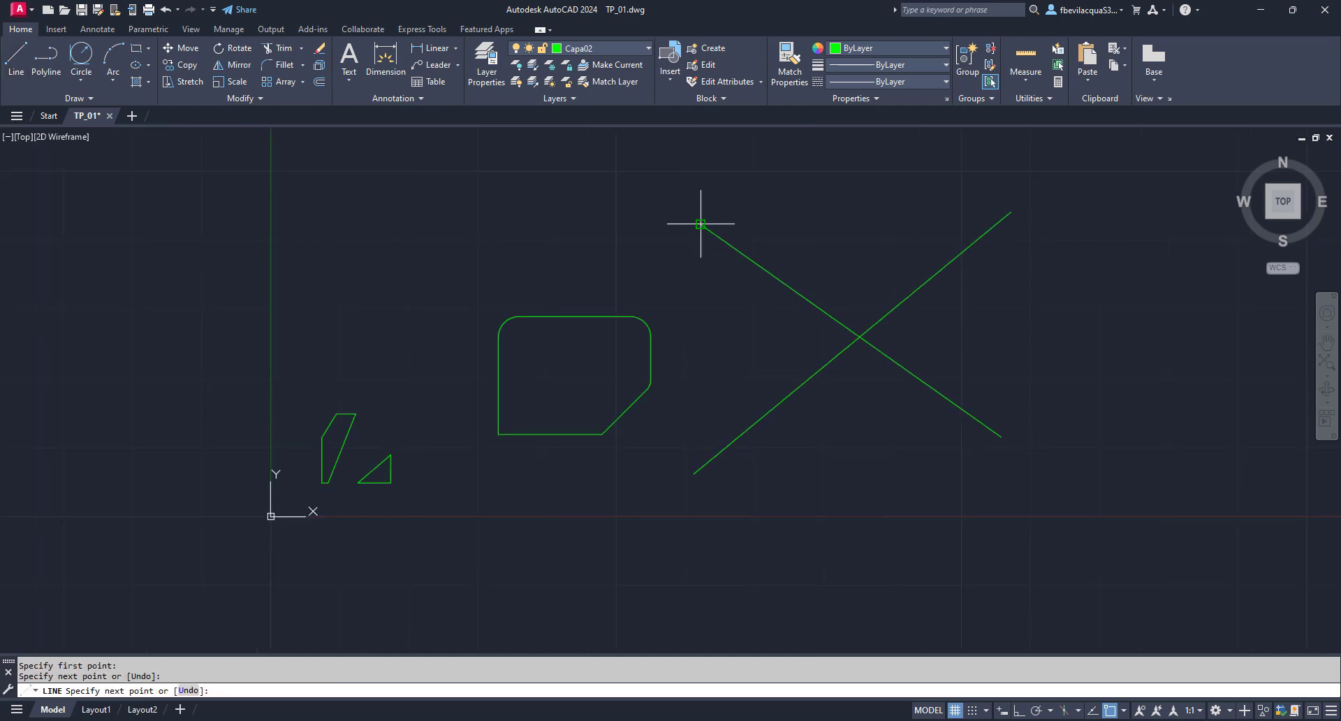
{"action": "left_click", "coordinate": [701, 224]}
{"action": "key", "text": "Return"}
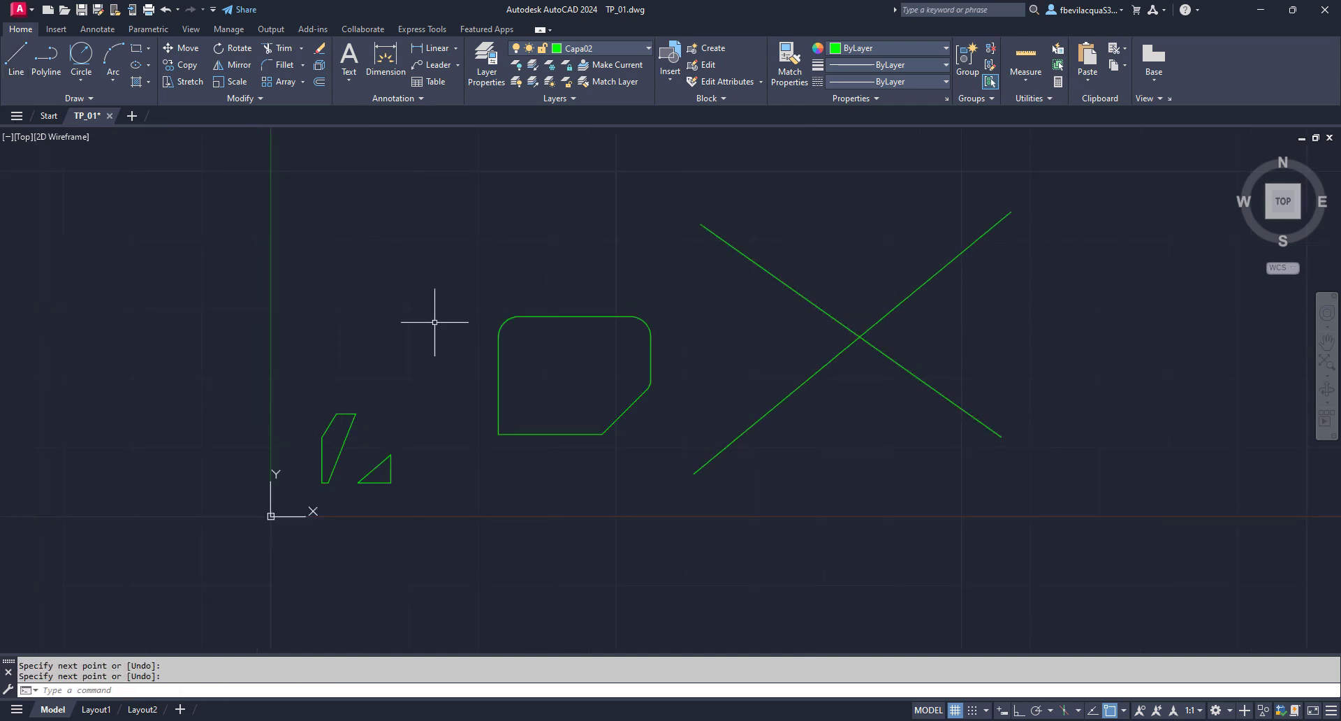
Try a radius 5 fillet between the upper arms of the crossing lines, and undo it
{"action": "left_click", "coordinate": [275, 70]}
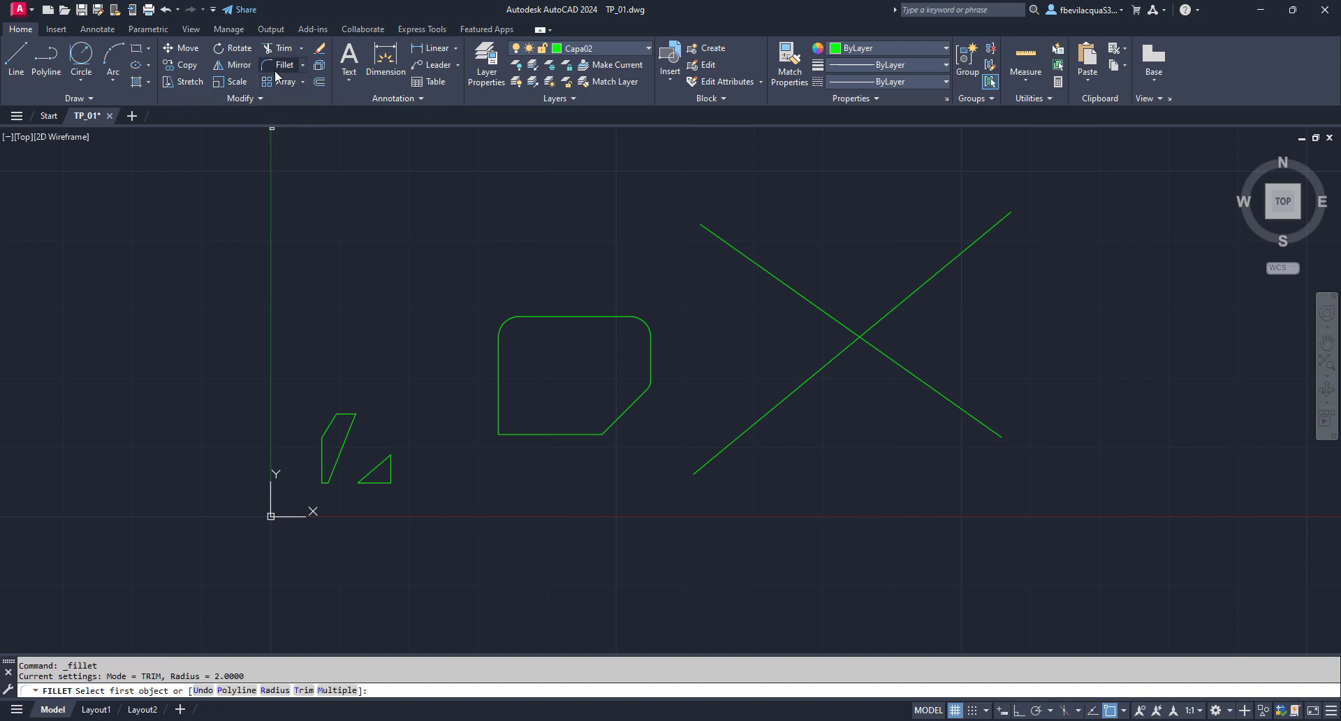
{"action": "left_click", "coordinate": [274, 690]}
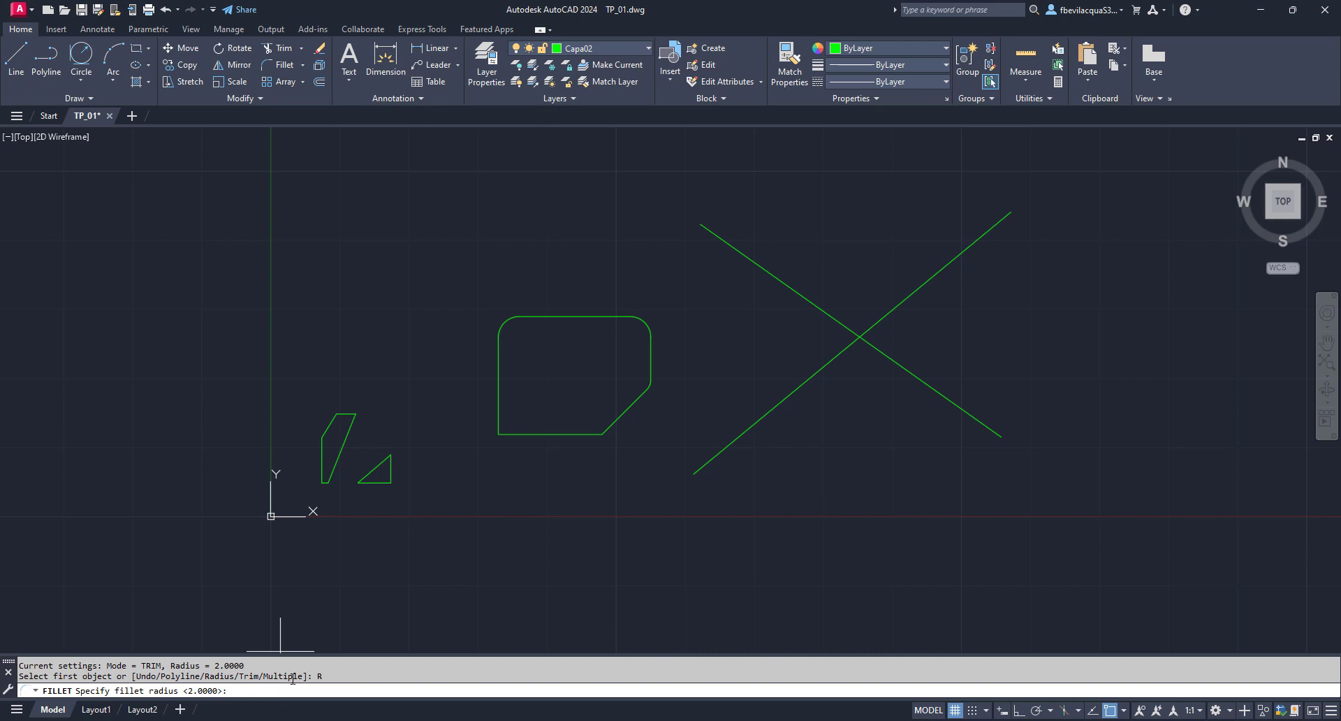
{"action": "type", "text": "5"}
{"action": "key", "text": "Return"}
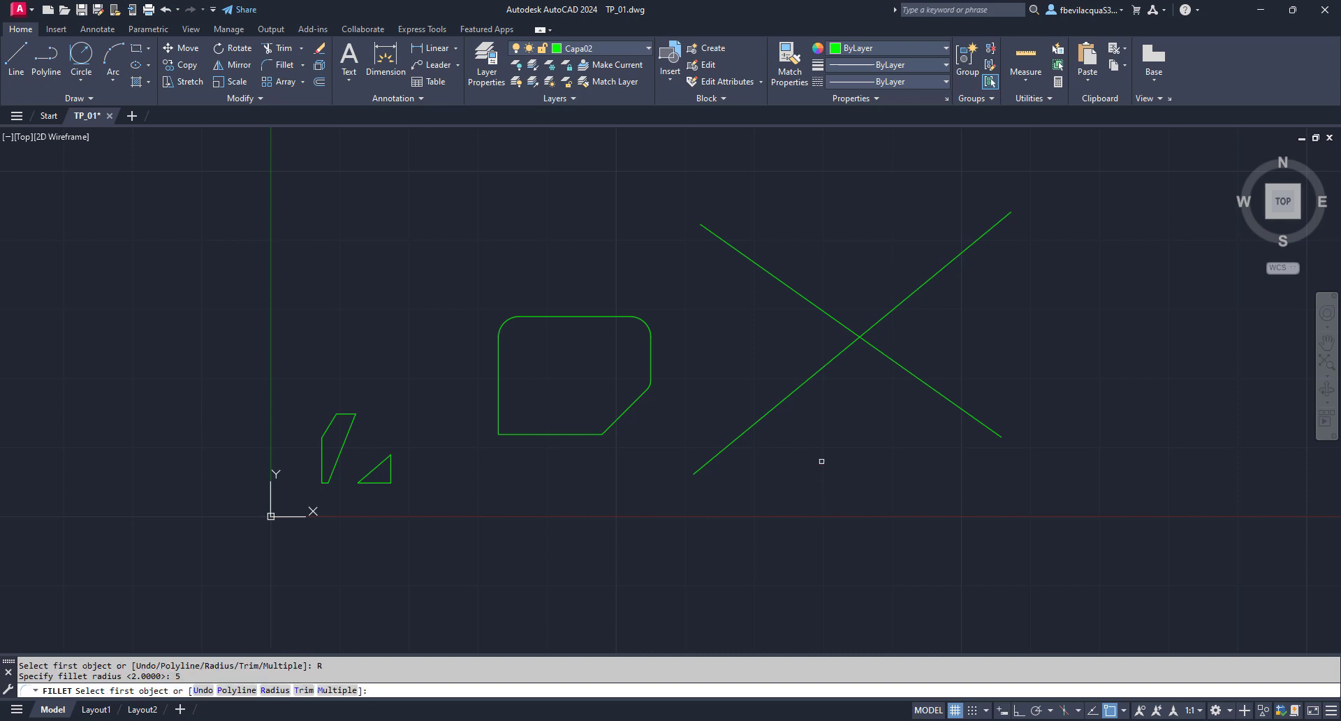
{"action": "left_click", "coordinate": [743, 256]}
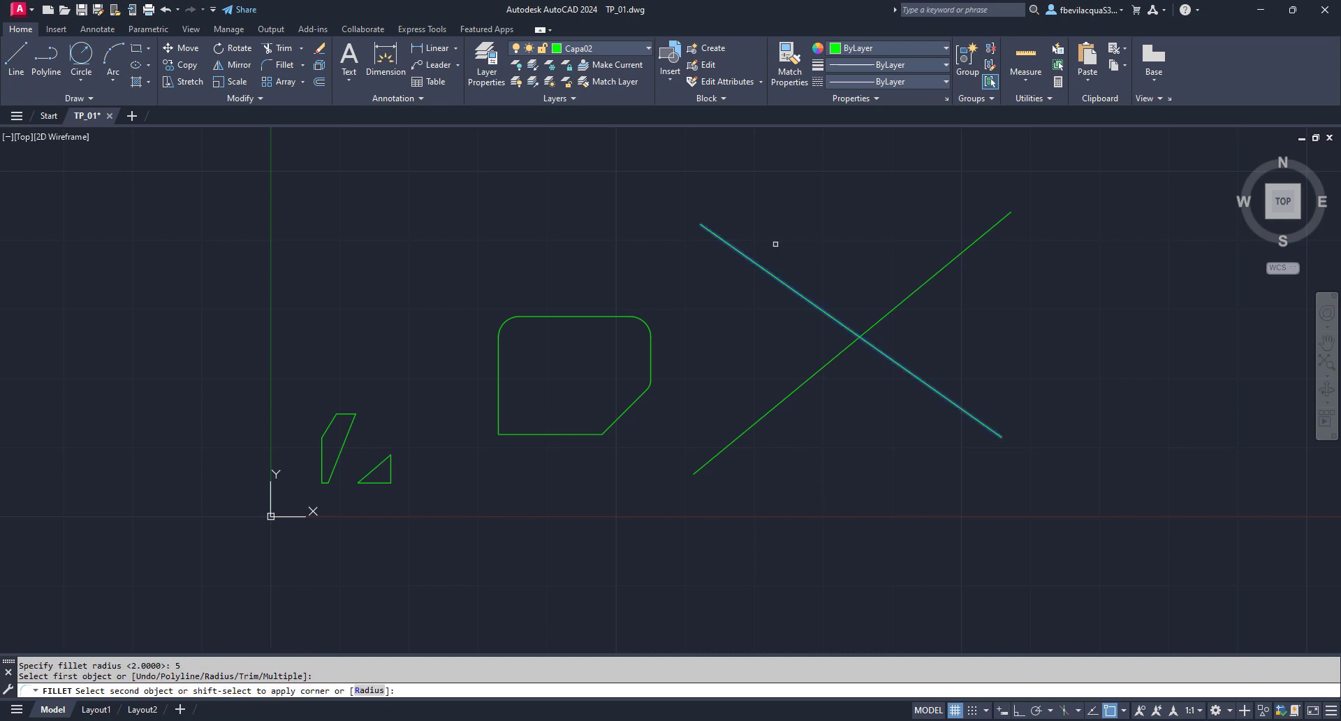
{"action": "left_click", "coordinate": [924, 281]}
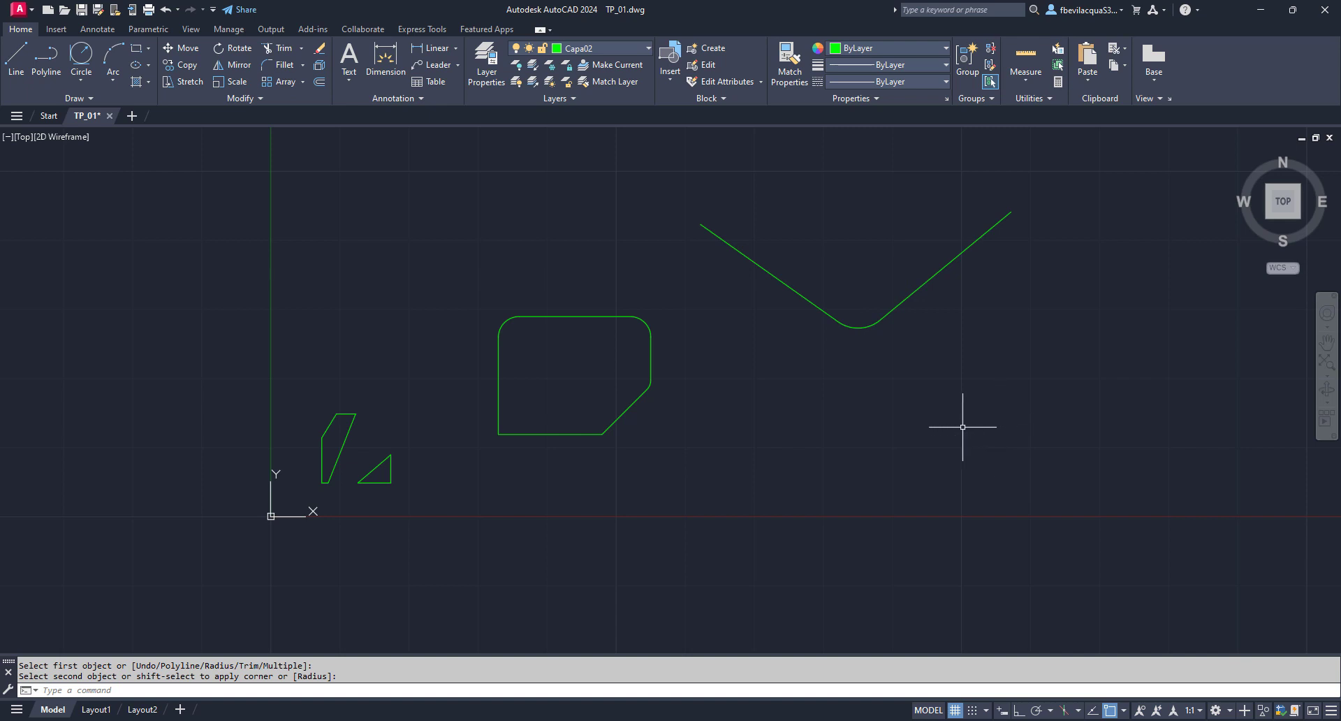
{"action": "key", "text": "ctrl+z"}
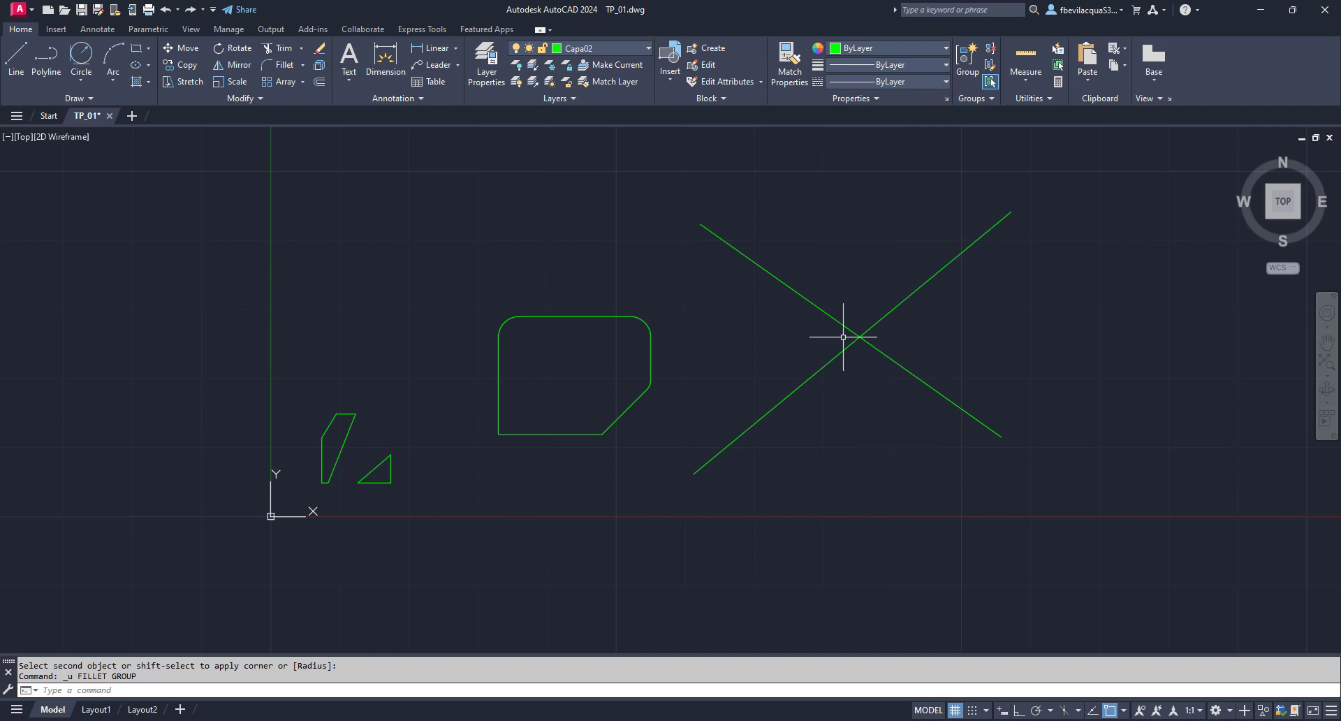
Trim the two lower arms of the crossing lines at their intersection, leaving a V shape
{"action": "left_click", "coordinate": [278, 48]}
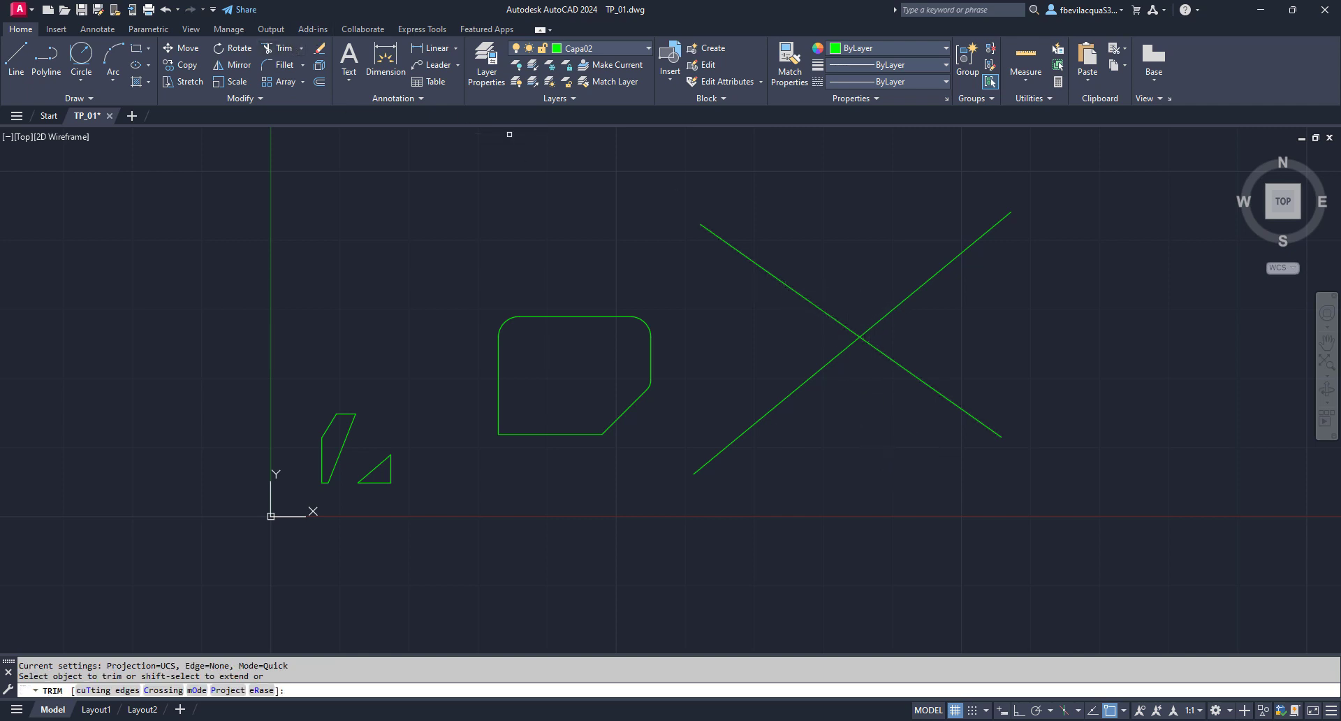
{"action": "left_click", "coordinate": [814, 372]}
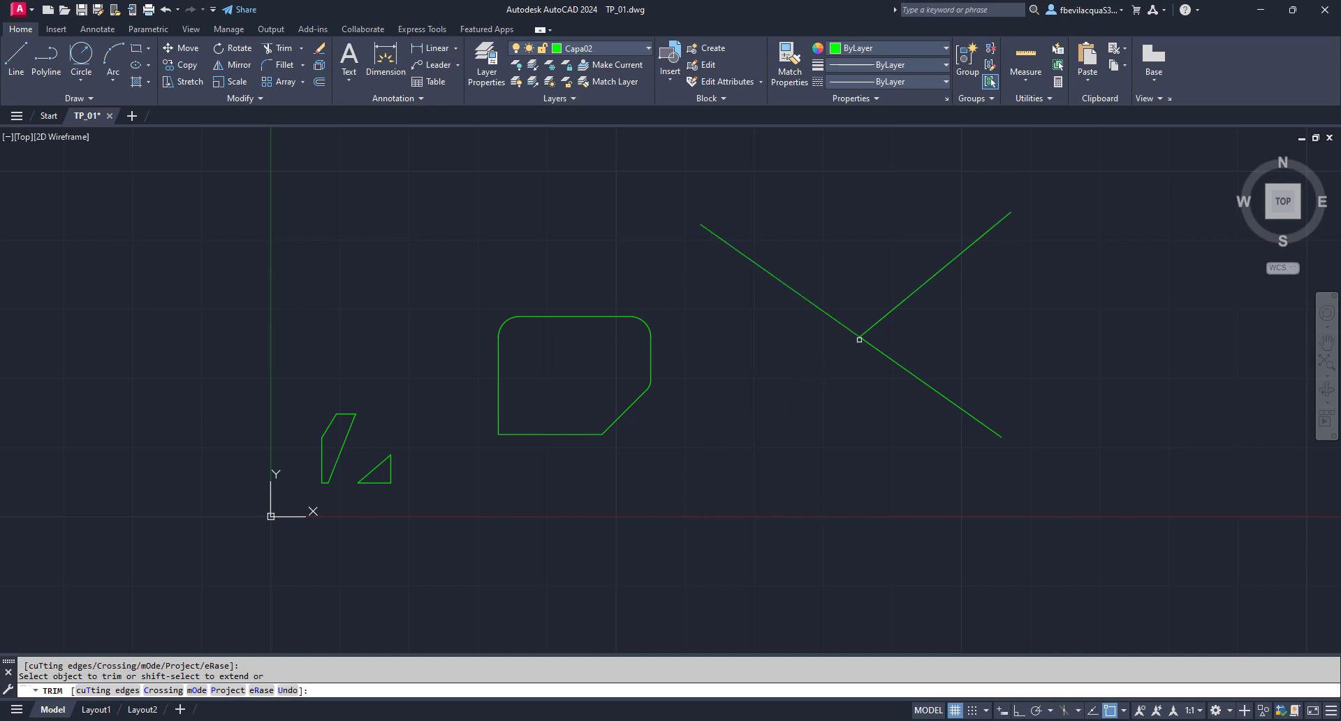
{"action": "left_click", "coordinate": [916, 374]}
{"action": "key", "text": "Return"}
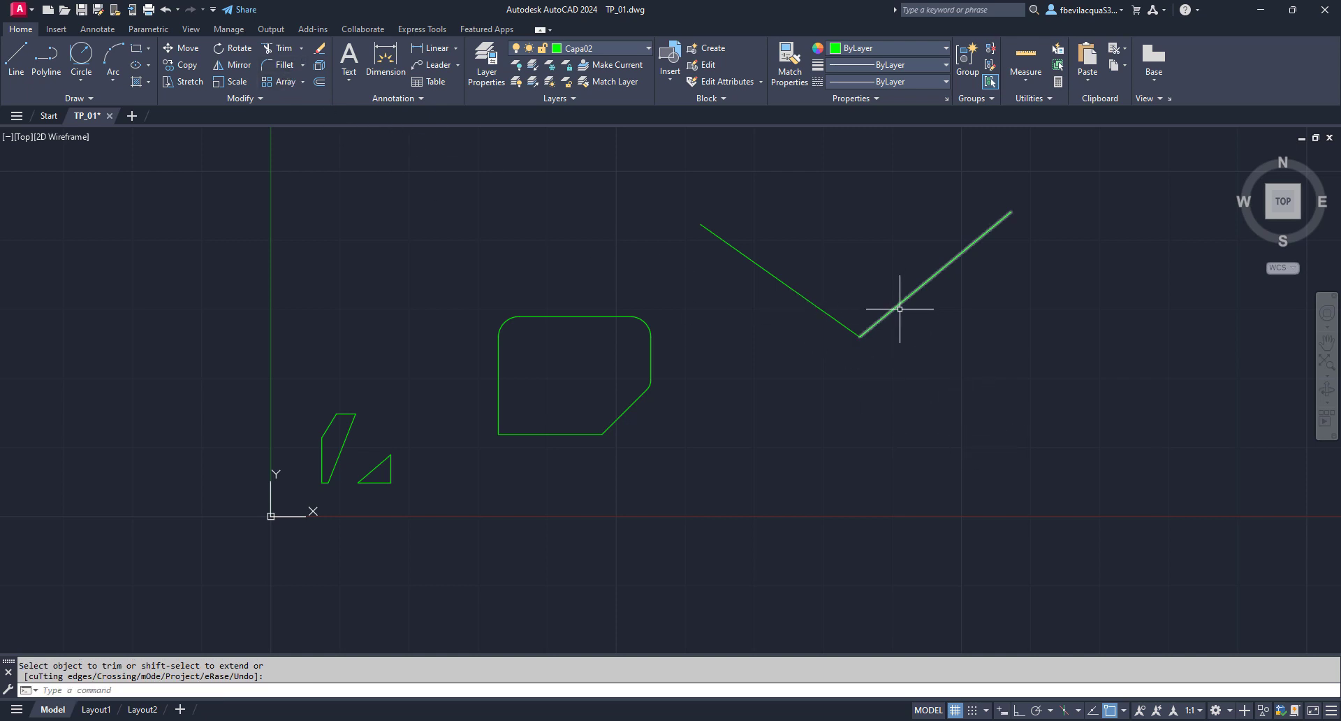
Try a fillet at the V's vertex with the current radius of 2, and undo it
{"action": "left_click", "coordinate": [284, 65]}
{"action": "left_click", "coordinate": [786, 290]}
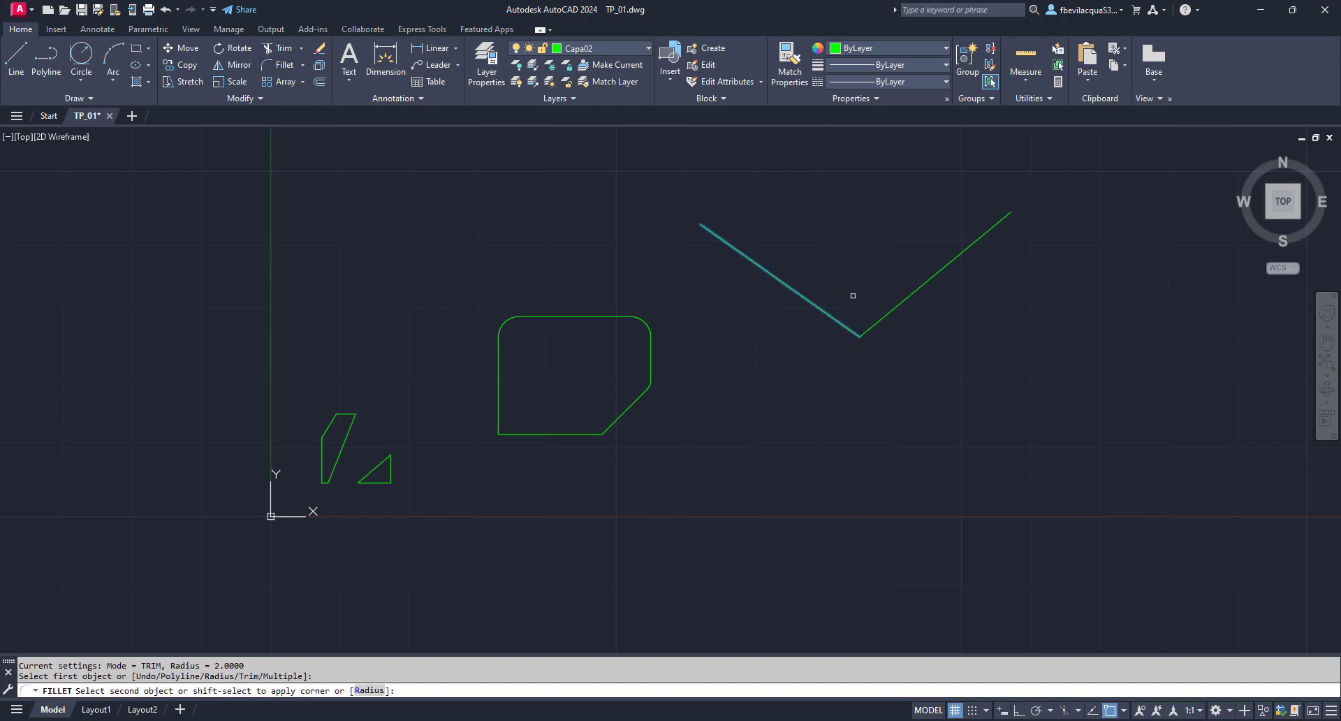
{"action": "left_click", "coordinate": [877, 321]}
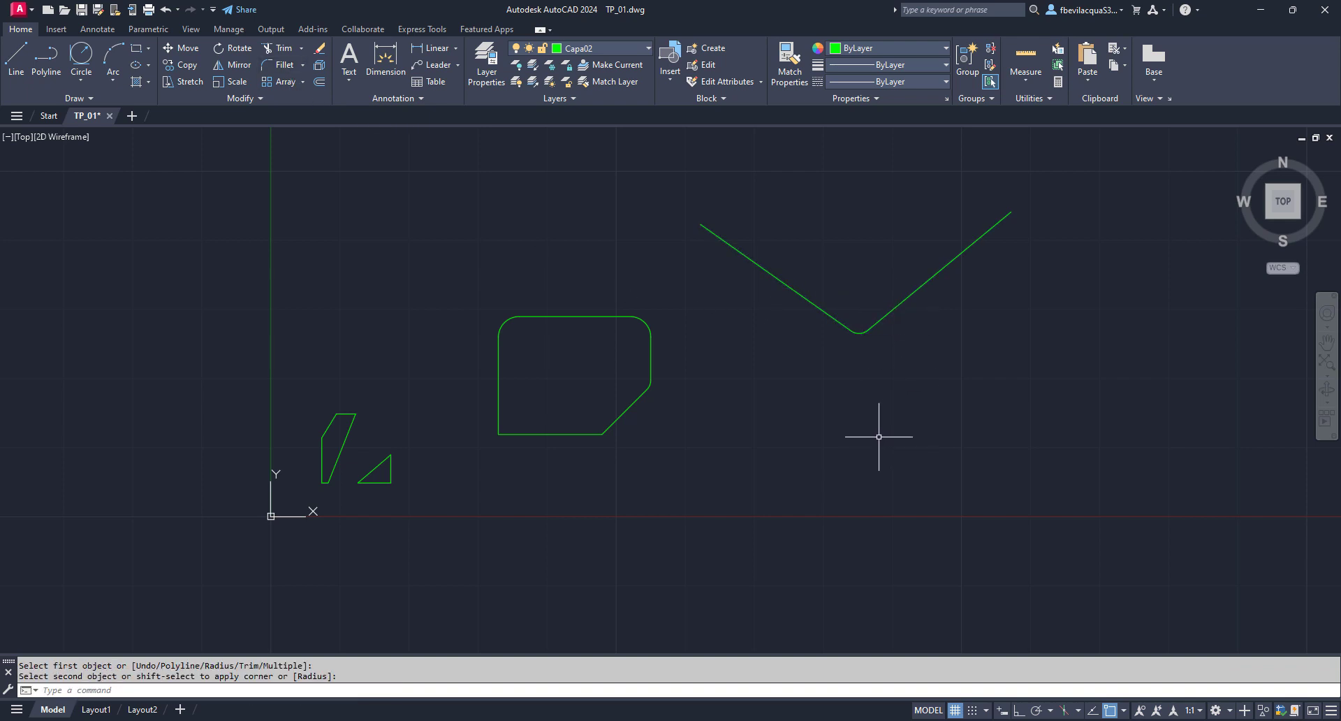
{"action": "key", "text": "ctrl+z"}
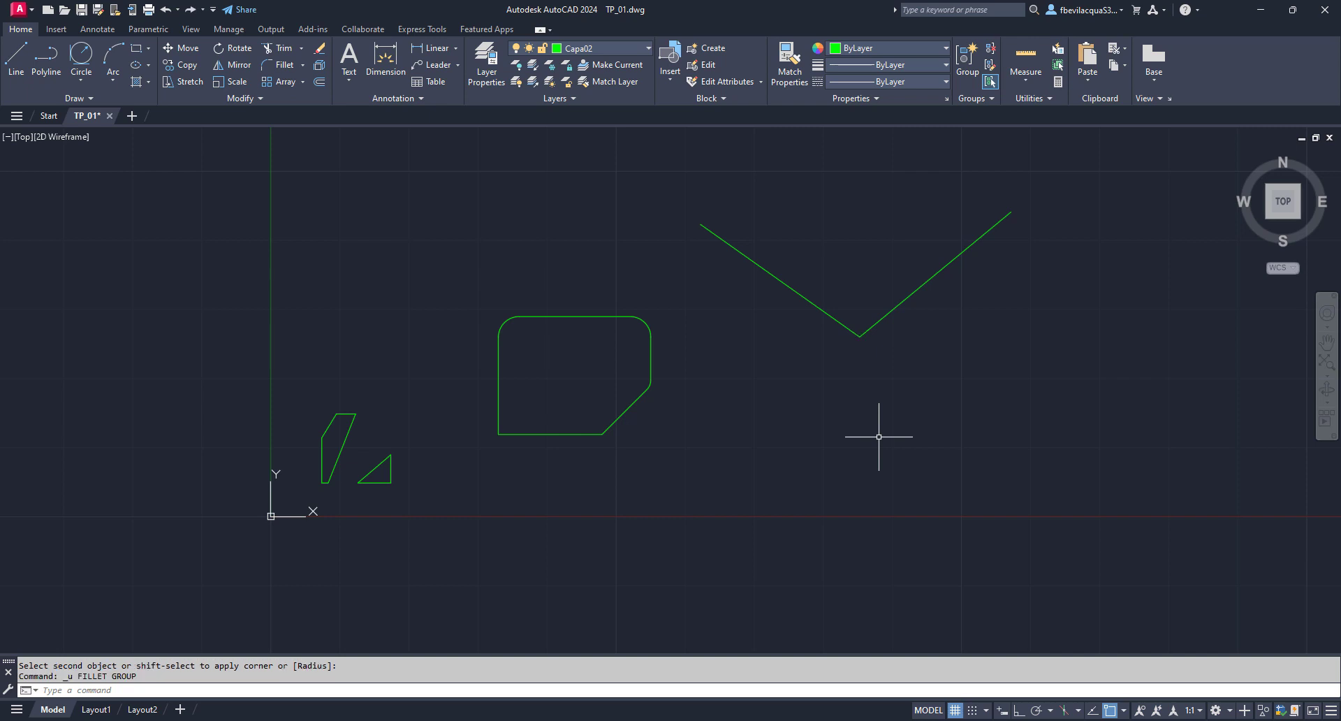
Chamfer the V's vertex between its two lines, with both chamfer distances set to 3
{"action": "scroll", "coordinate": [873, 279], "scroll_direction": "up", "scroll_amount": 4}
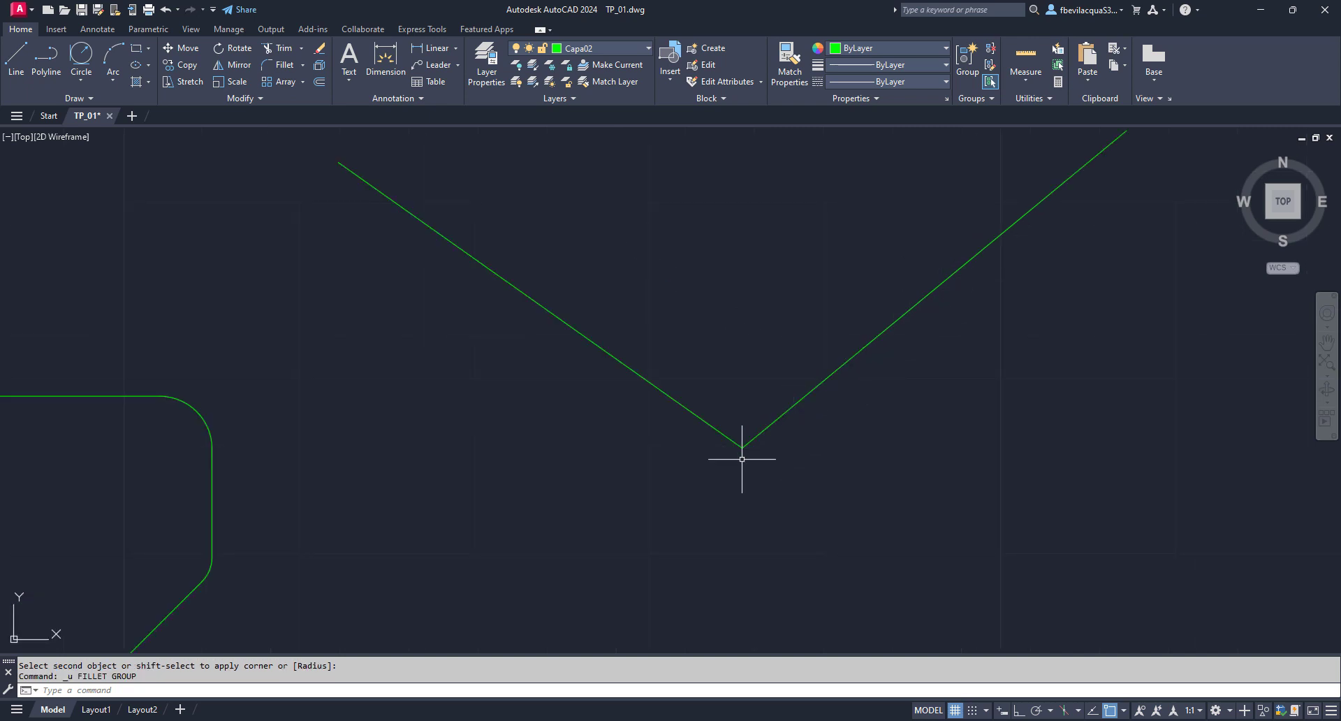
{"action": "scroll", "coordinate": [643, 383], "scroll_direction": "down", "scroll_amount": 4}
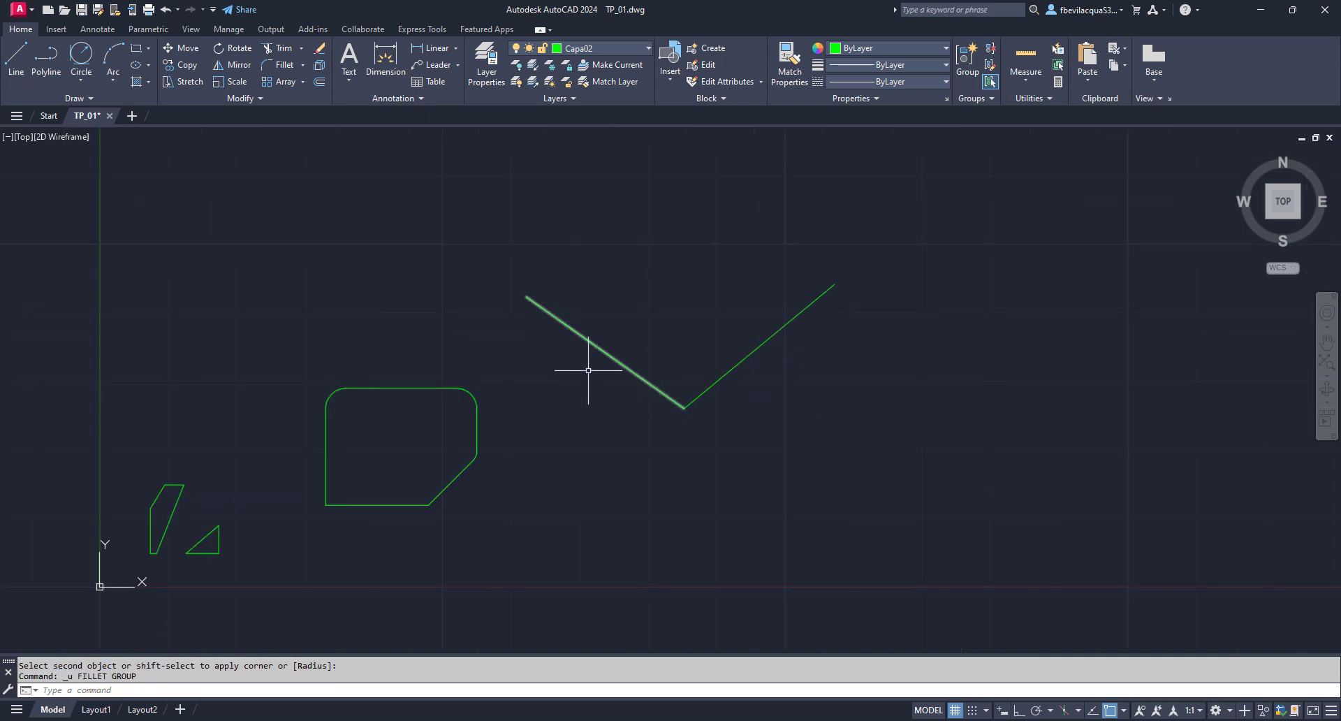
{"action": "left_click", "coordinate": [301, 66]}
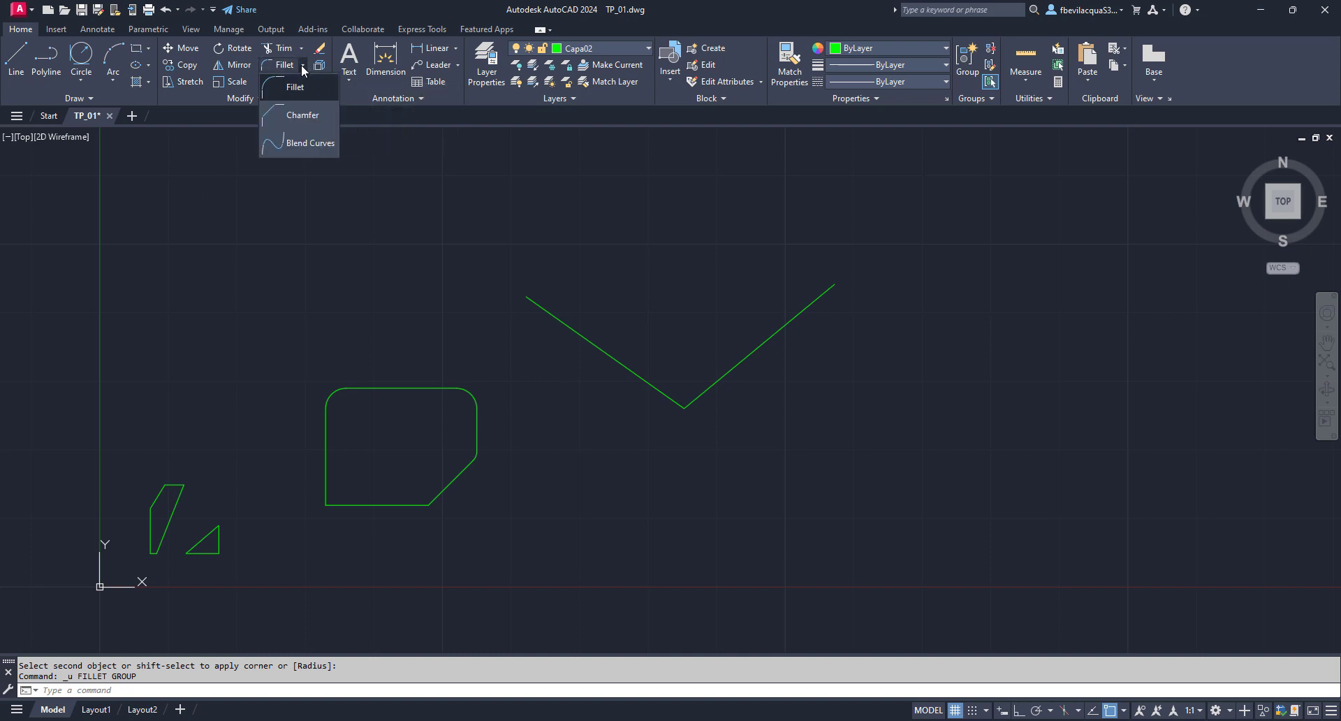
{"action": "left_click", "coordinate": [301, 116]}
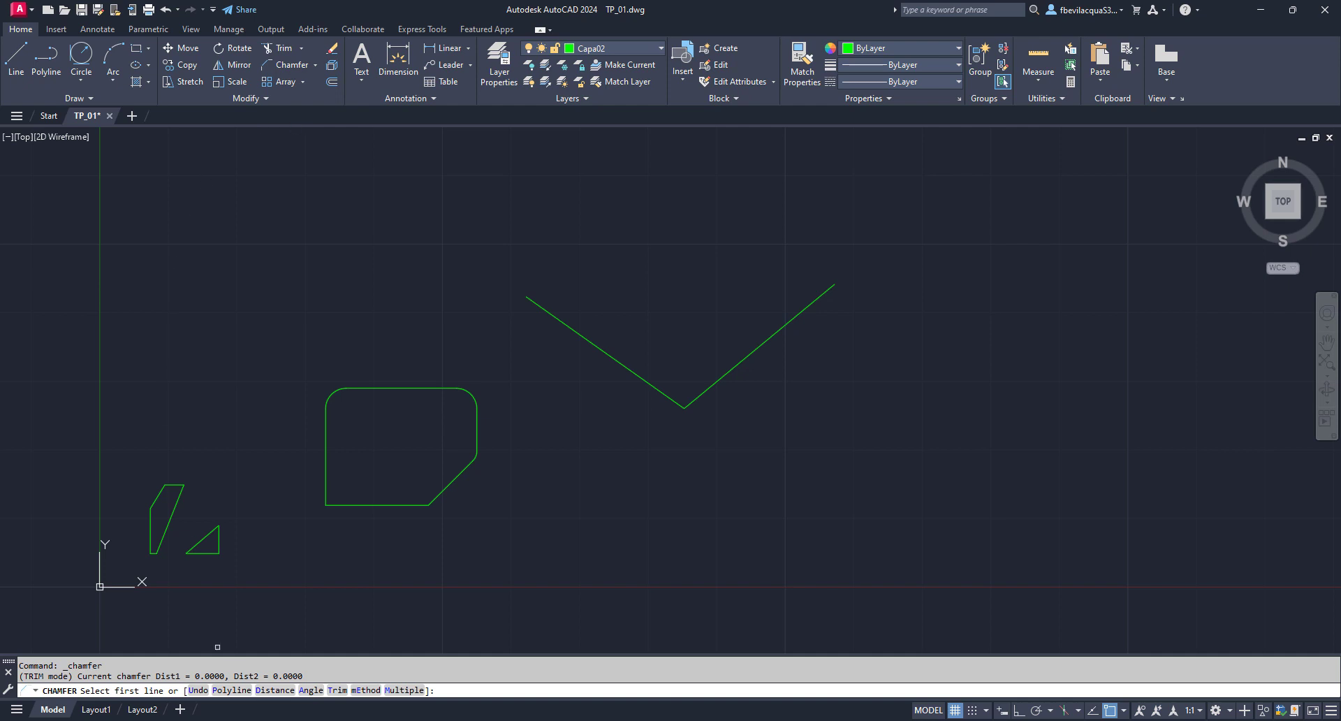
{"action": "left_click", "coordinate": [274, 690]}
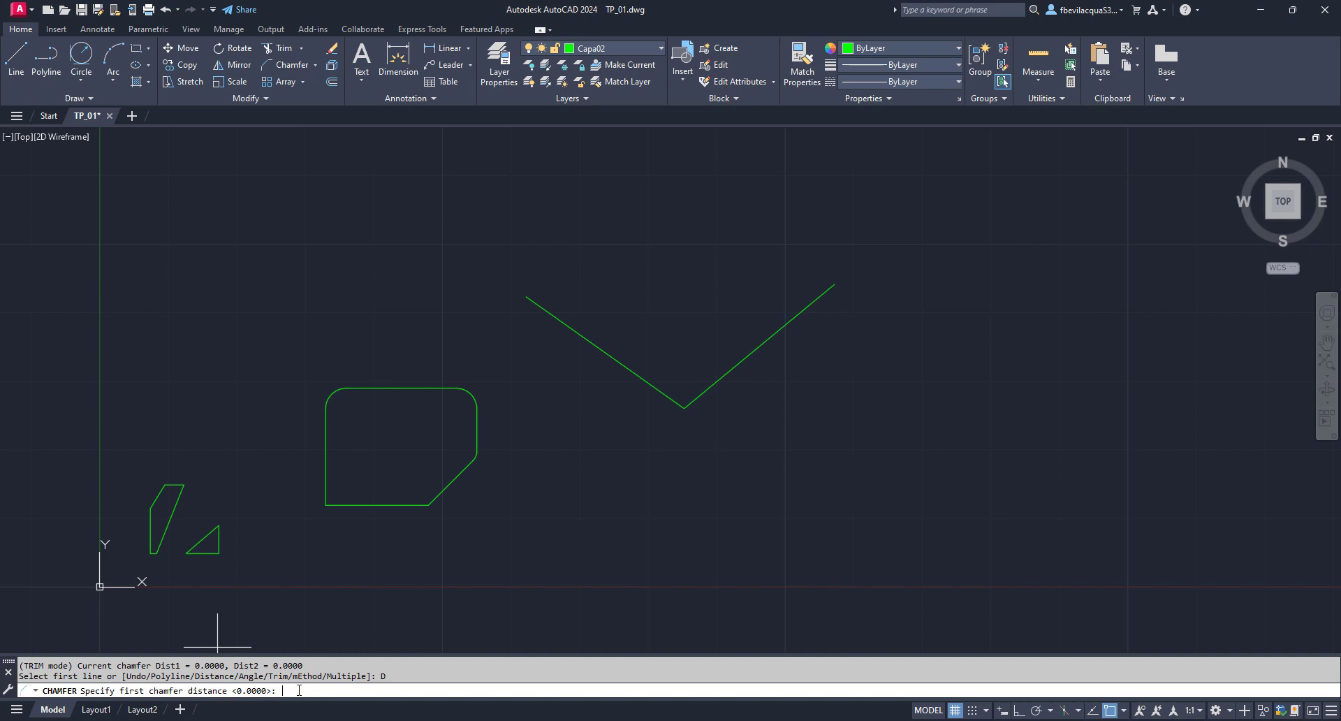
{"action": "type", "text": "3"}
{"action": "key", "text": "Return"}
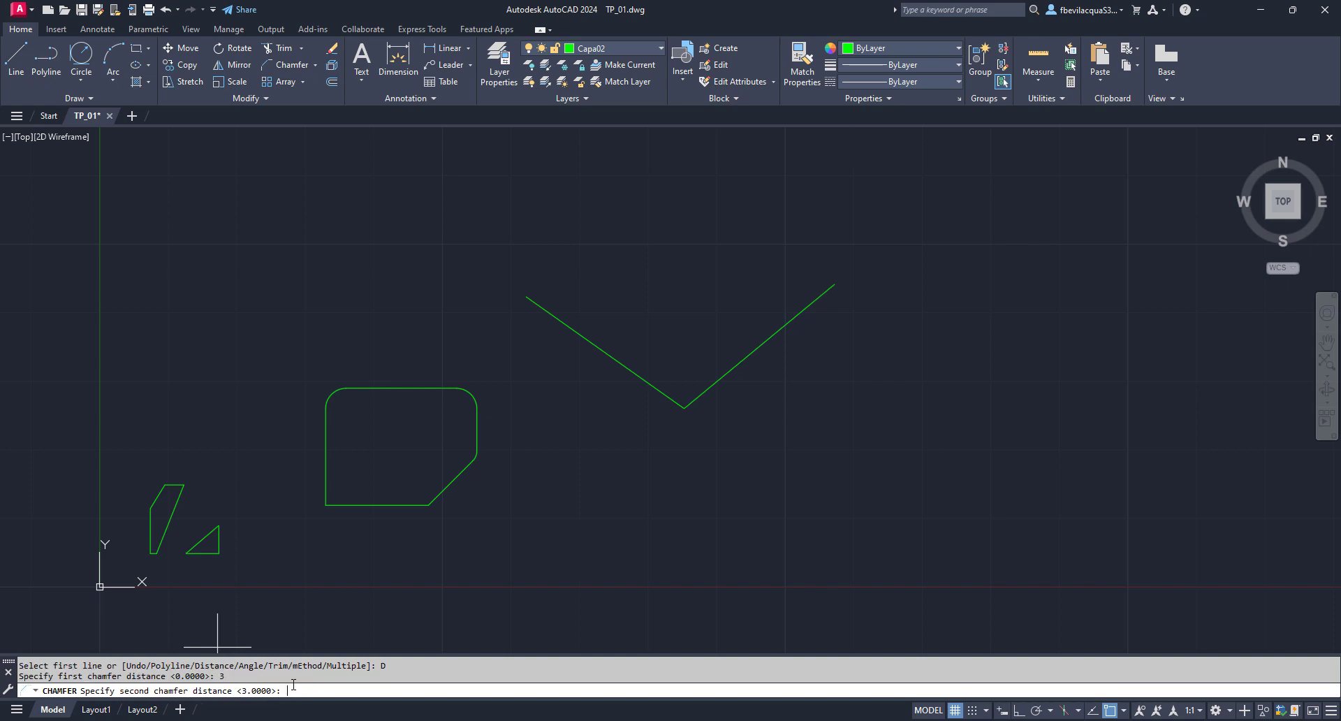
{"action": "type", "text": "3"}
{"action": "key", "text": "Return"}
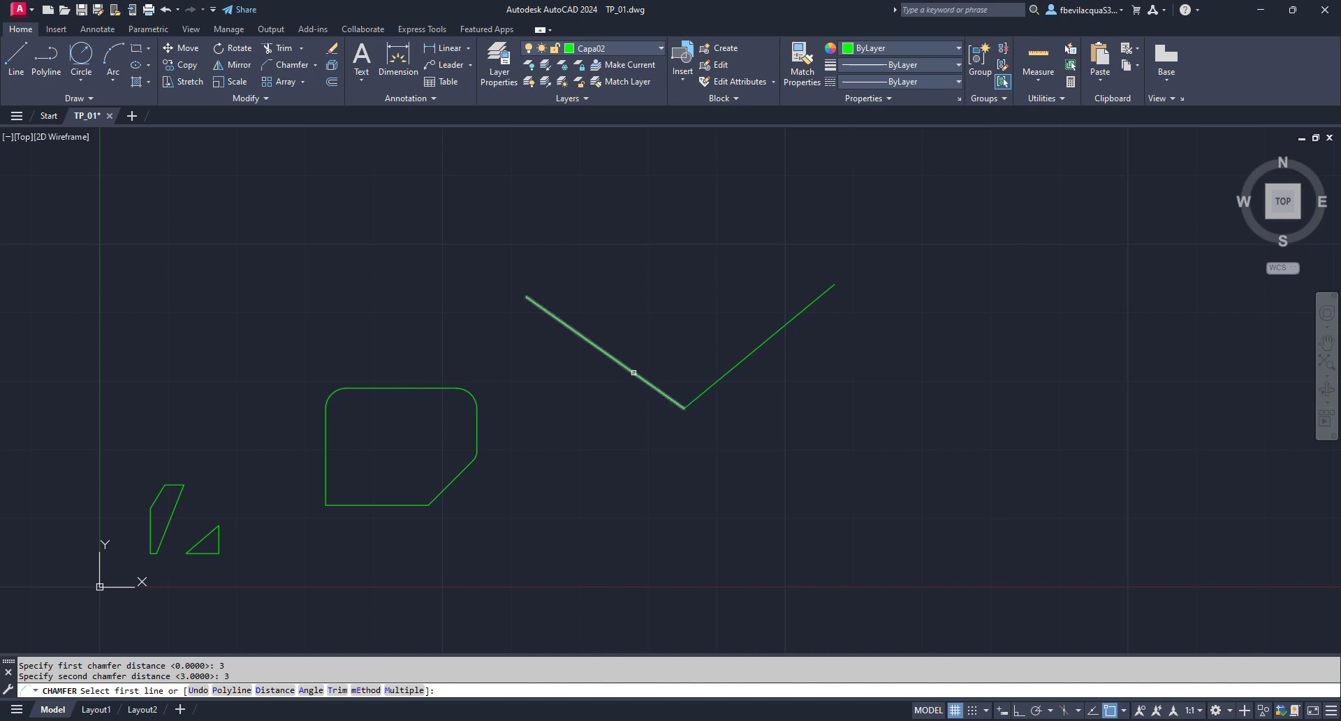
{"action": "left_click", "coordinate": [634, 373]}
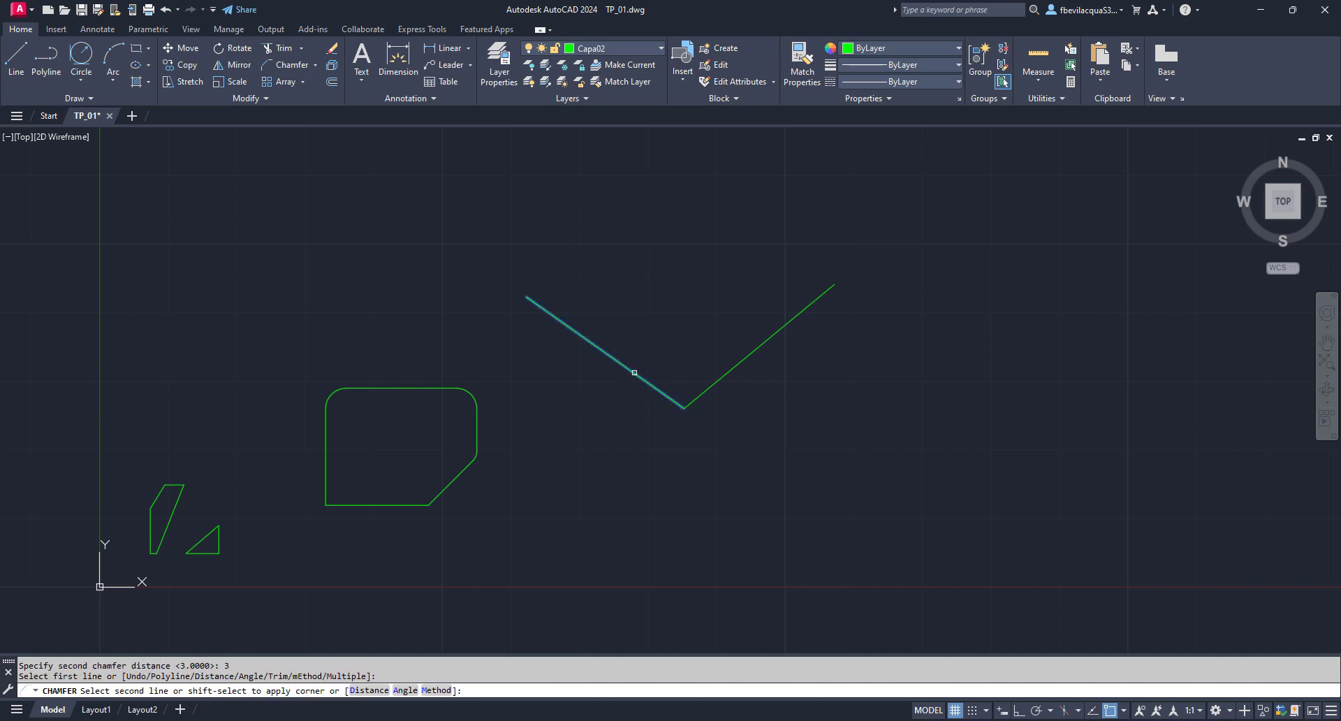
{"action": "left_click", "coordinate": [709, 382]}
{"action": "scroll", "coordinate": [706, 392], "scroll_direction": "up", "scroll_amount": 8}
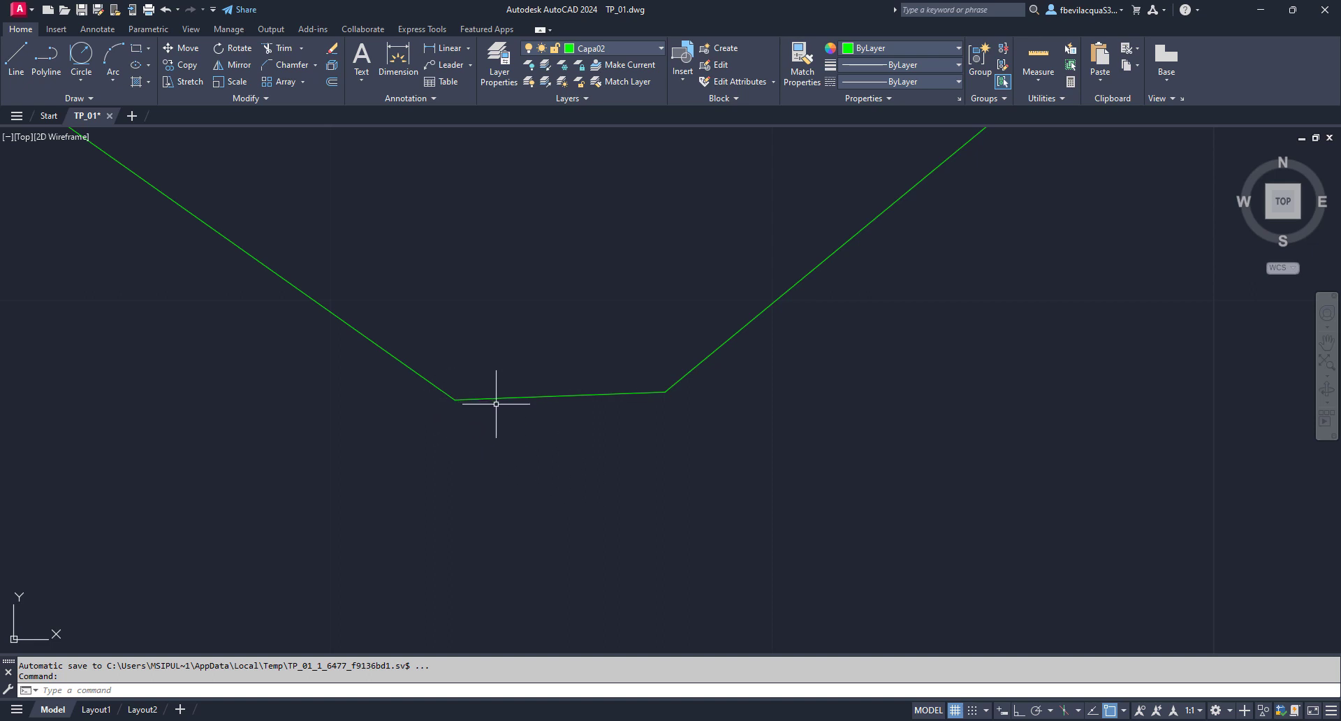
Set both chamfer distances to 0 and apply Chamfer to the left and top edges of the rounded shape, extending them to a sharp corner
{"action": "scroll", "coordinate": [717, 377], "scroll_direction": "down", "scroll_amount": 5}
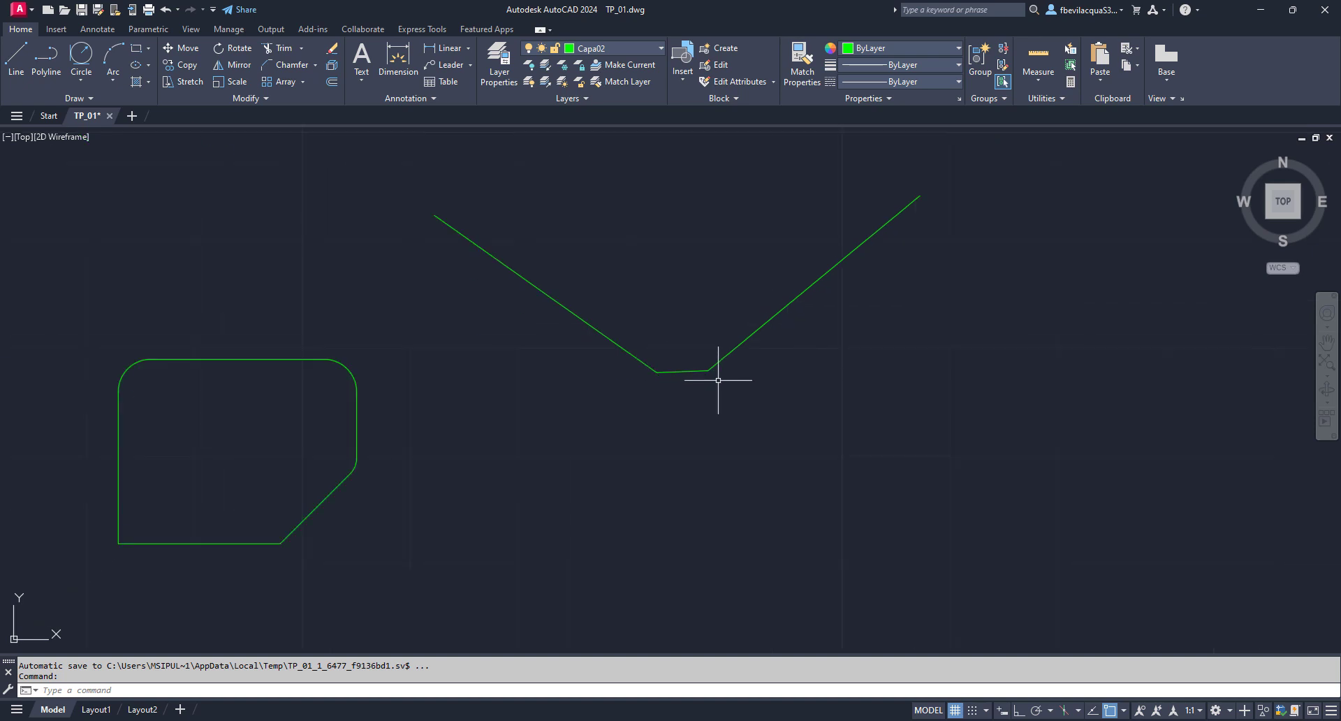
{"action": "scroll", "coordinate": [718, 379], "scroll_direction": "down", "scroll_amount": 2}
{"action": "scroll", "coordinate": [339, 446], "scroll_direction": "up", "scroll_amount": 2}
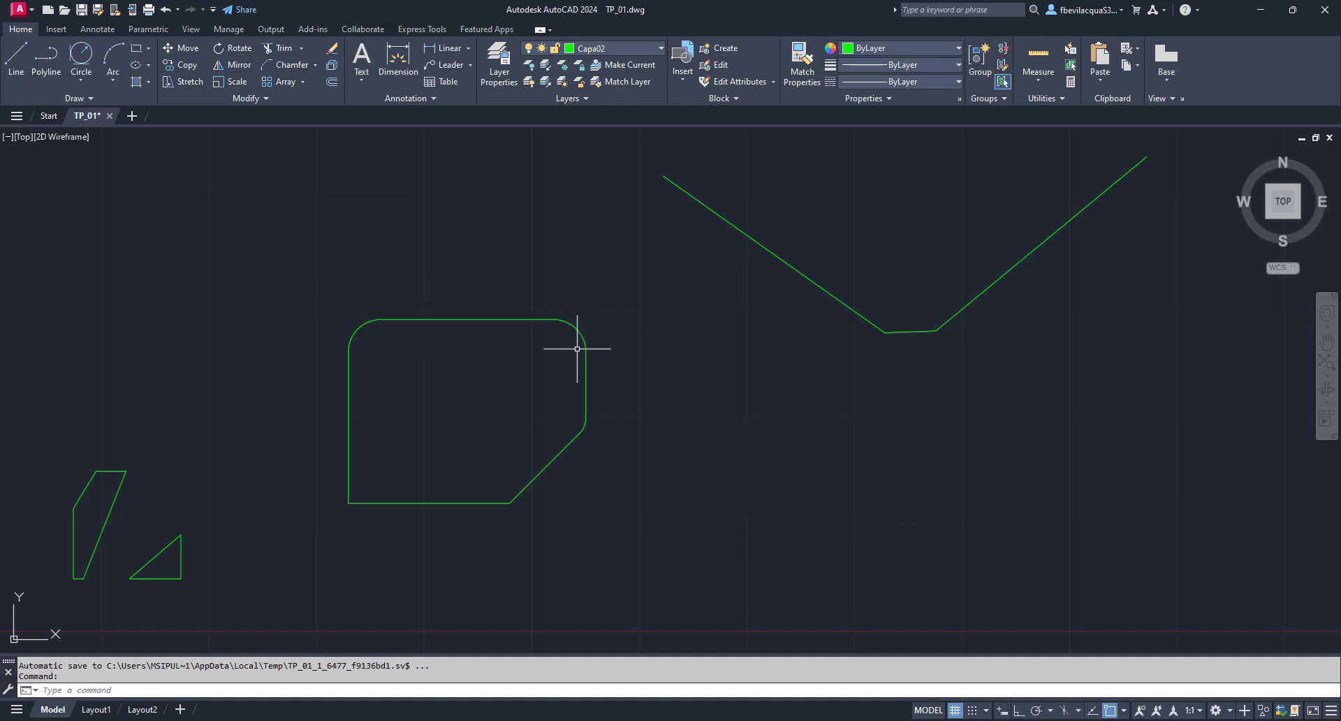
{"action": "left_click", "coordinate": [291, 66]}
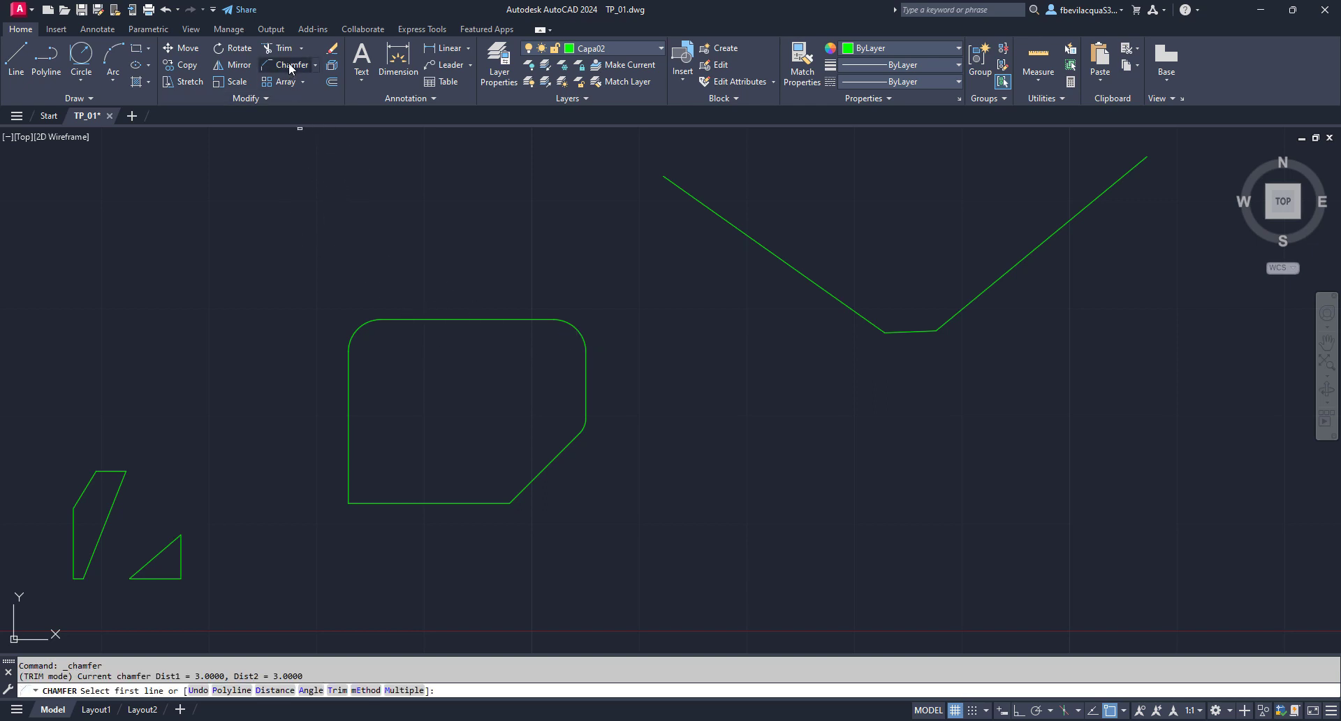
{"action": "left_click", "coordinate": [275, 690]}
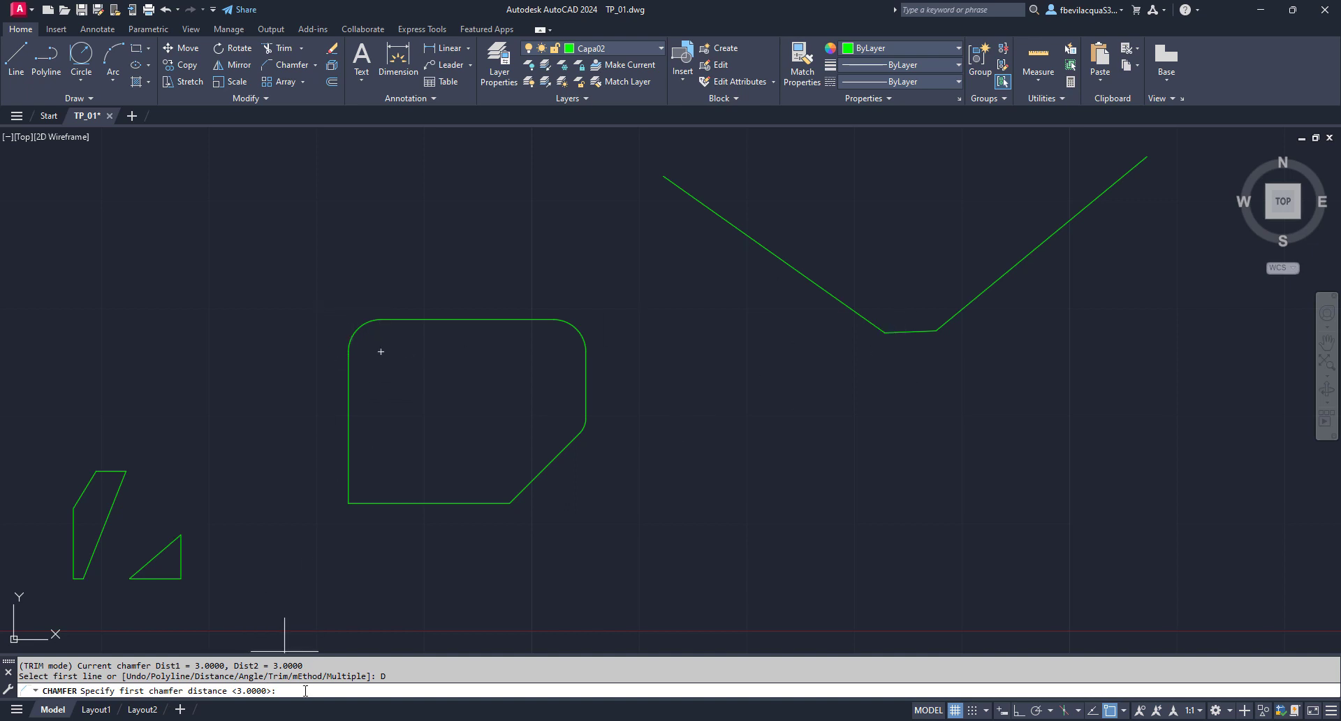
{"action": "type", "text": "0"}
{"action": "key", "text": "Return"}
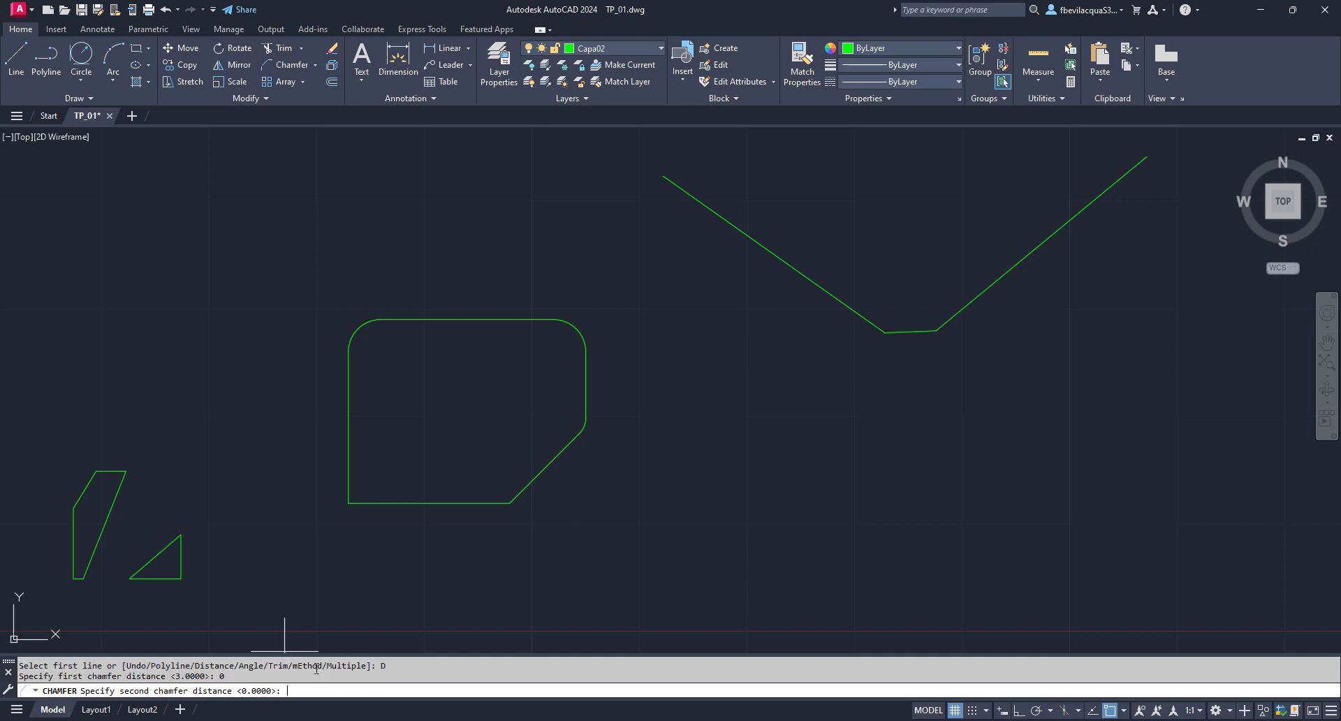
{"action": "type", "text": "0"}
{"action": "key", "text": "Return"}
{"action": "scroll", "coordinate": [338, 348], "scroll_direction": "up", "scroll_amount": 6}
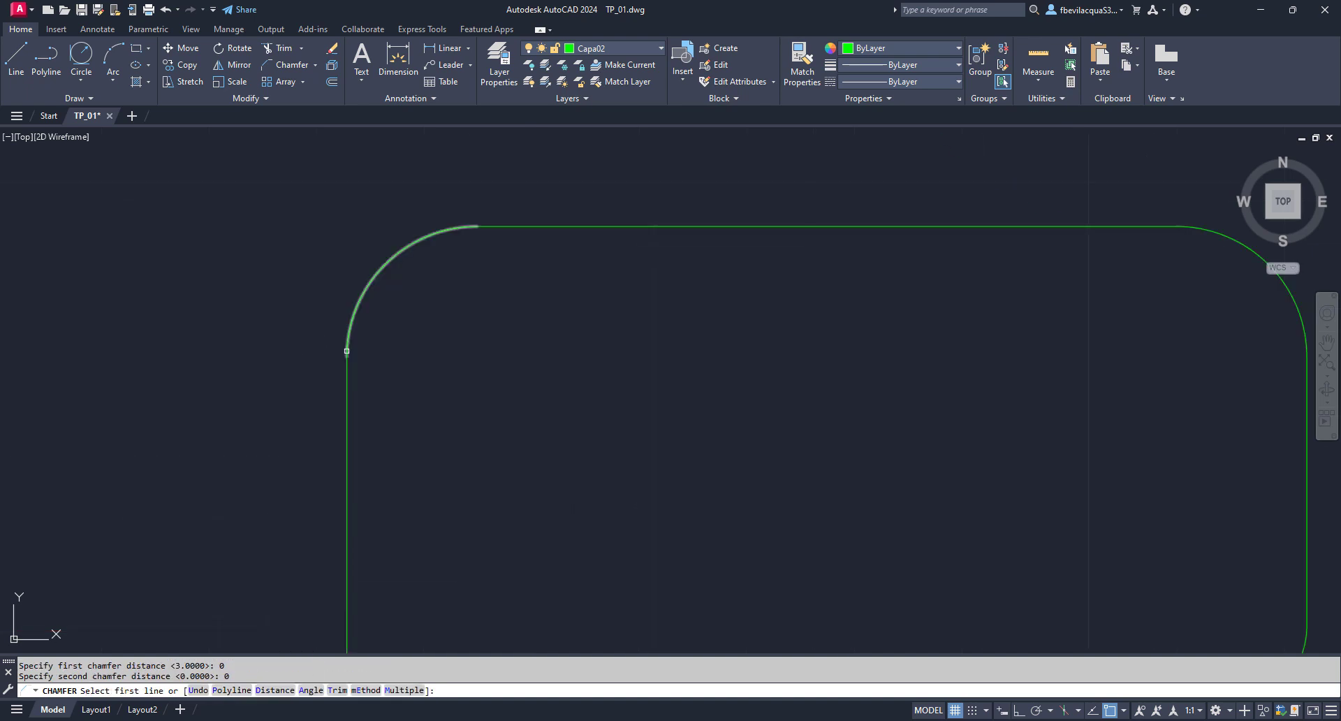
{"action": "left_click", "coordinate": [347, 385]}
{"action": "scroll", "coordinate": [452, 371], "scroll_direction": "down", "scroll_amount": 3}
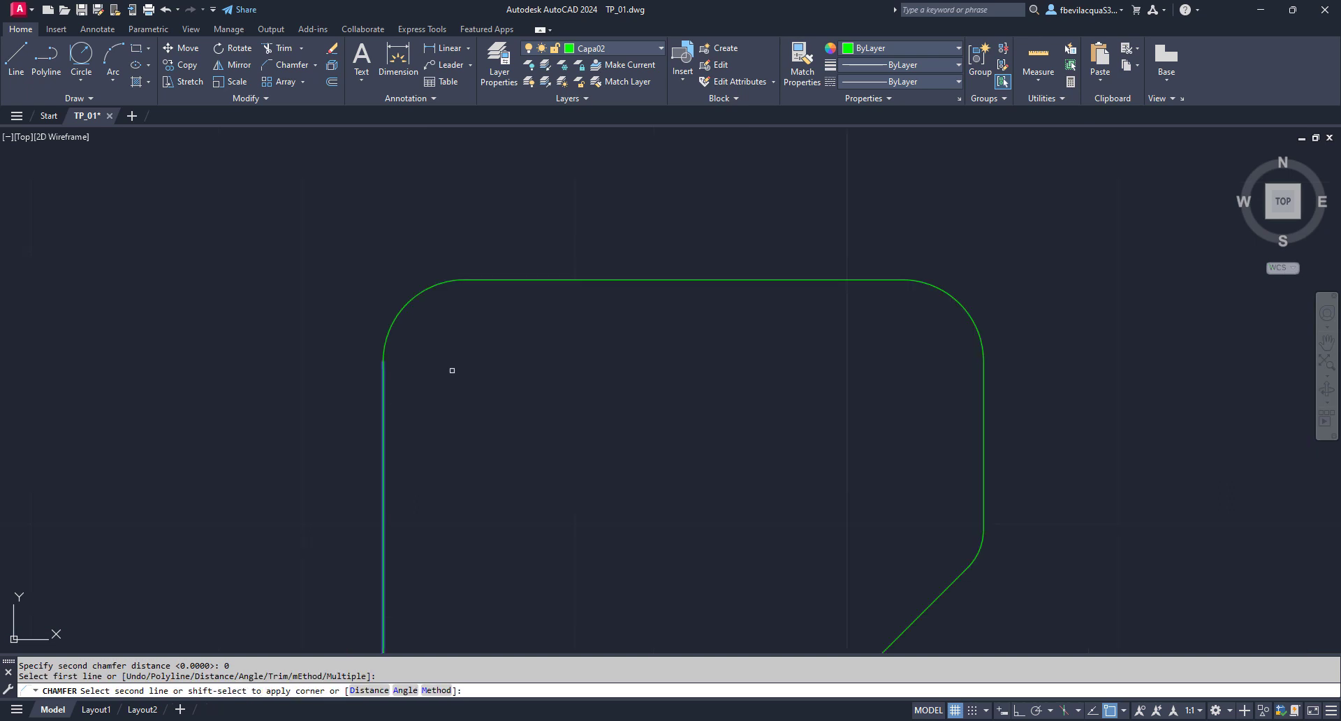
{"action": "left_click", "coordinate": [506, 280]}
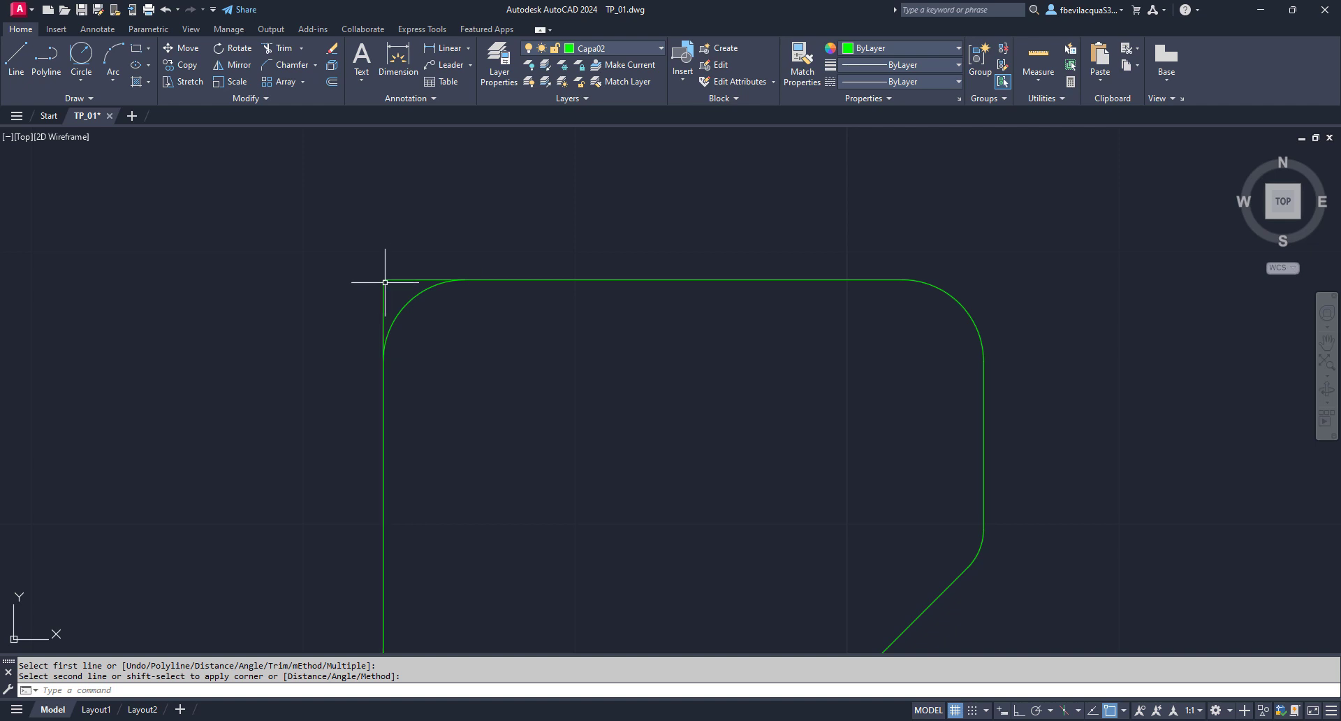
Extend the shape's right edge to sharp corners with its top edge and its diagonal edge, using zero-distance chamfers
{"action": "scroll", "coordinate": [340, 321], "scroll_direction": "down", "scroll_amount": 4}
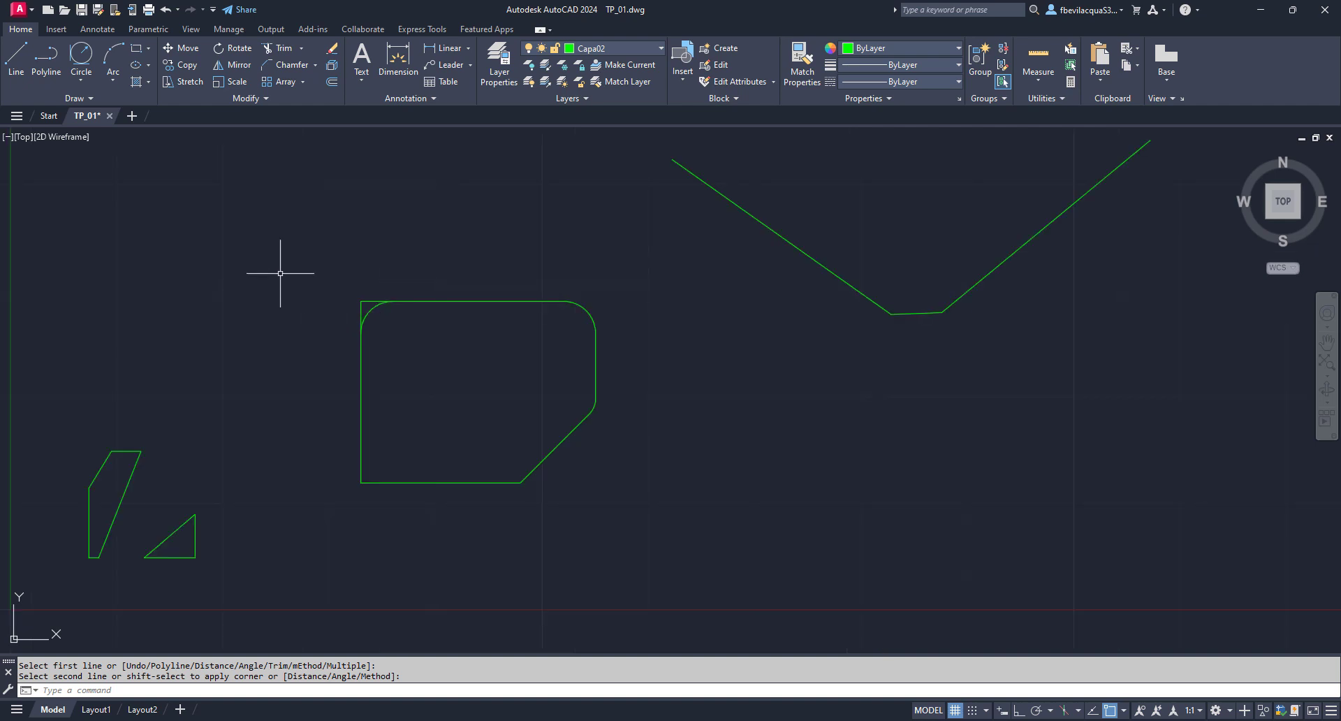
{"action": "left_click", "coordinate": [278, 69]}
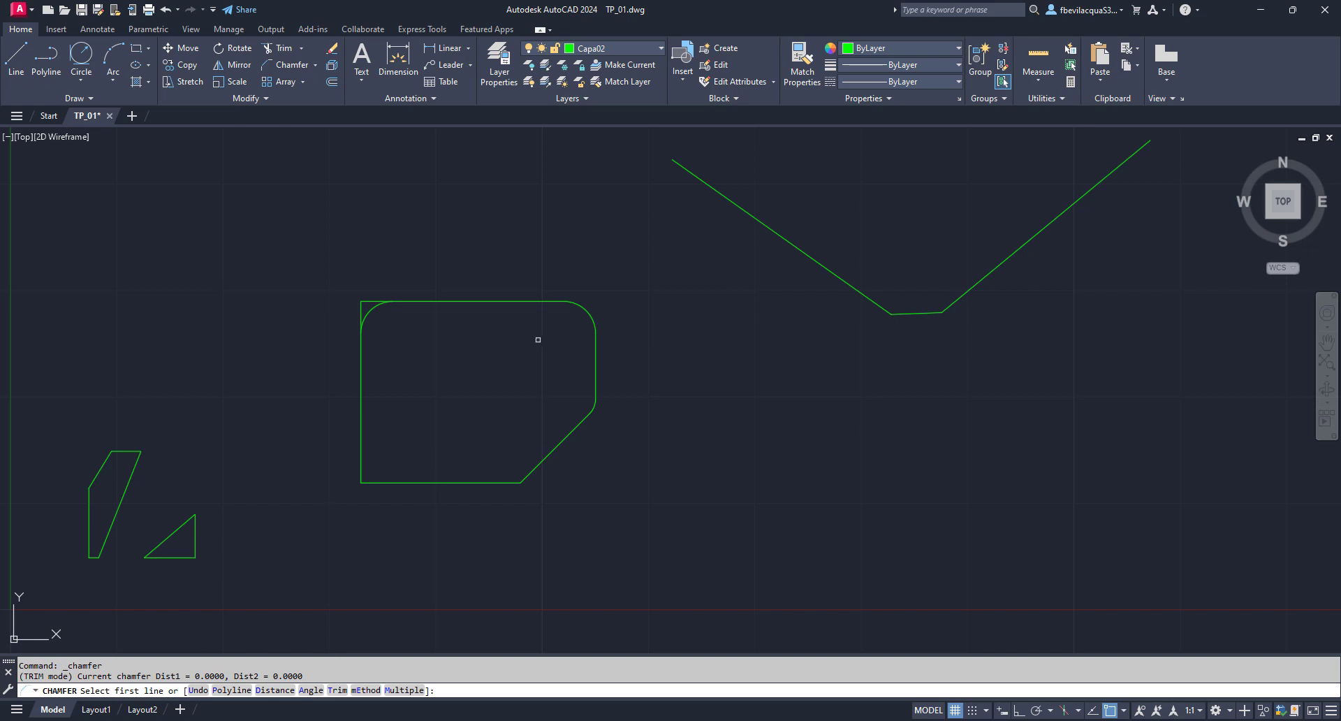
{"action": "scroll", "coordinate": [585, 331], "scroll_direction": "up", "scroll_amount": 2}
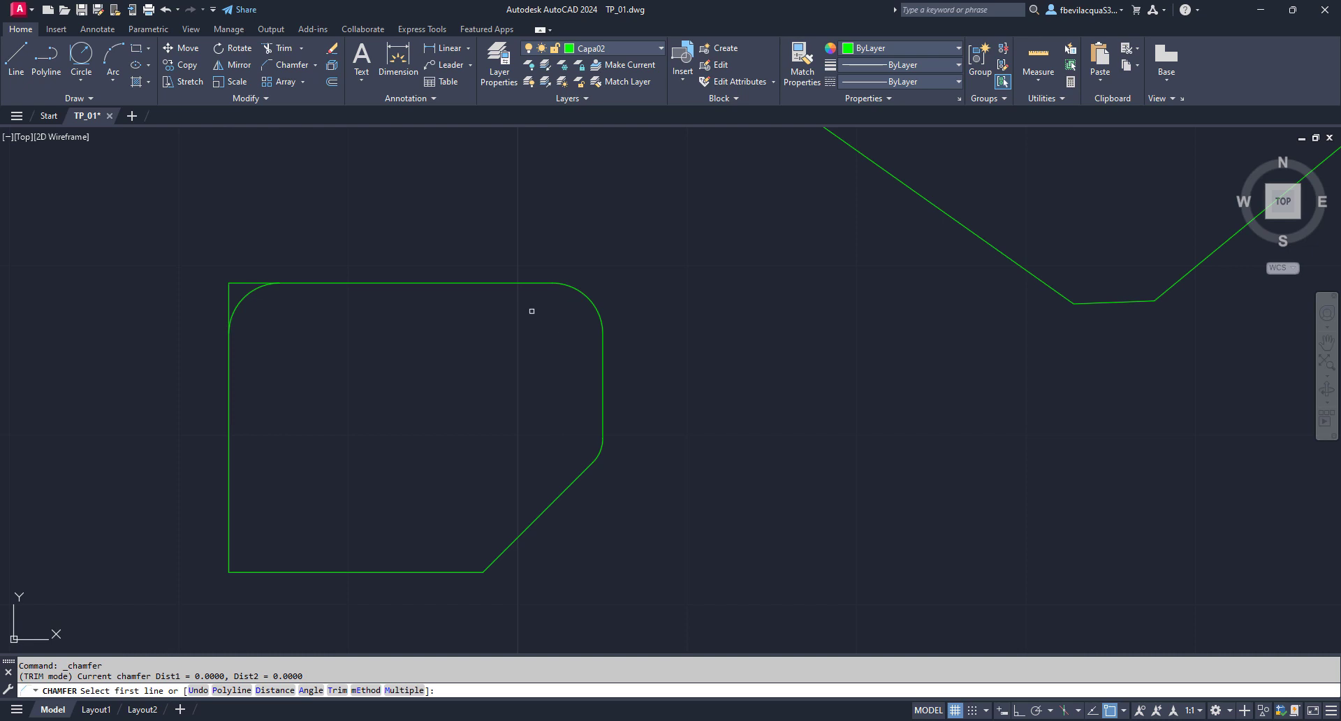
{"action": "left_click", "coordinate": [531, 284]}
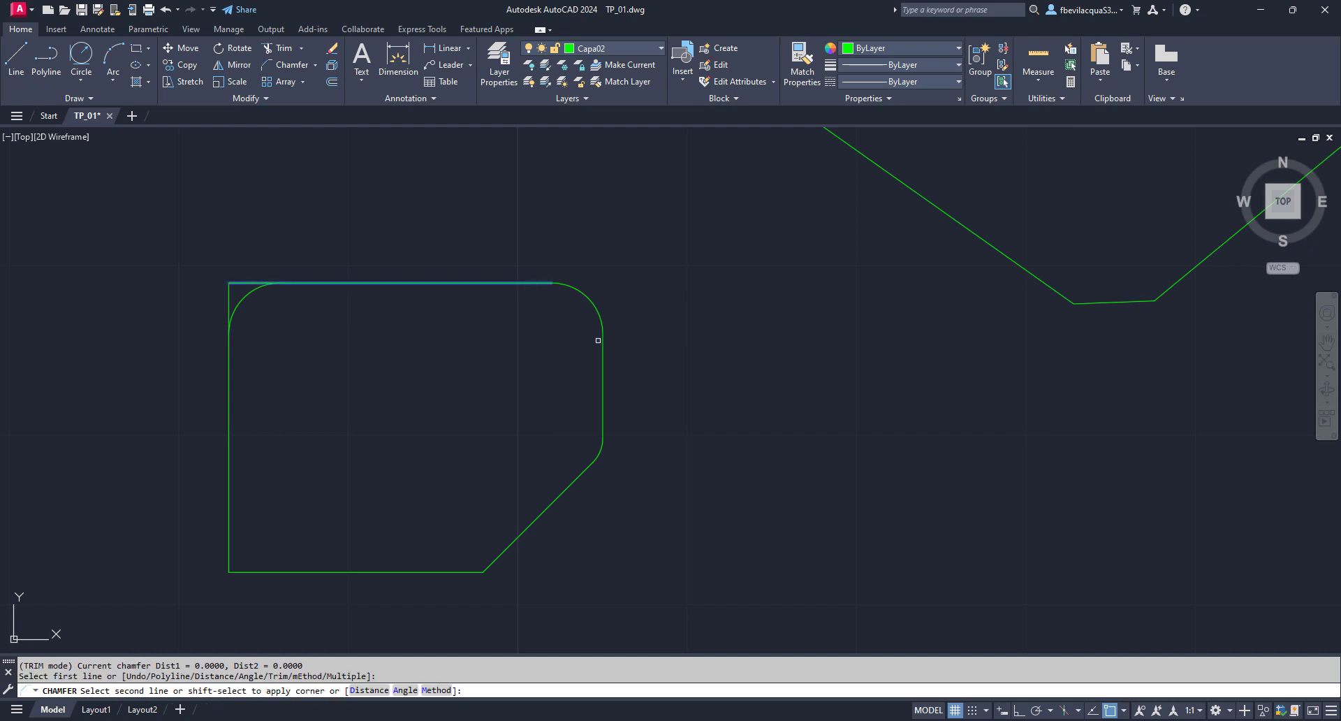
{"action": "left_click", "coordinate": [597, 340]}
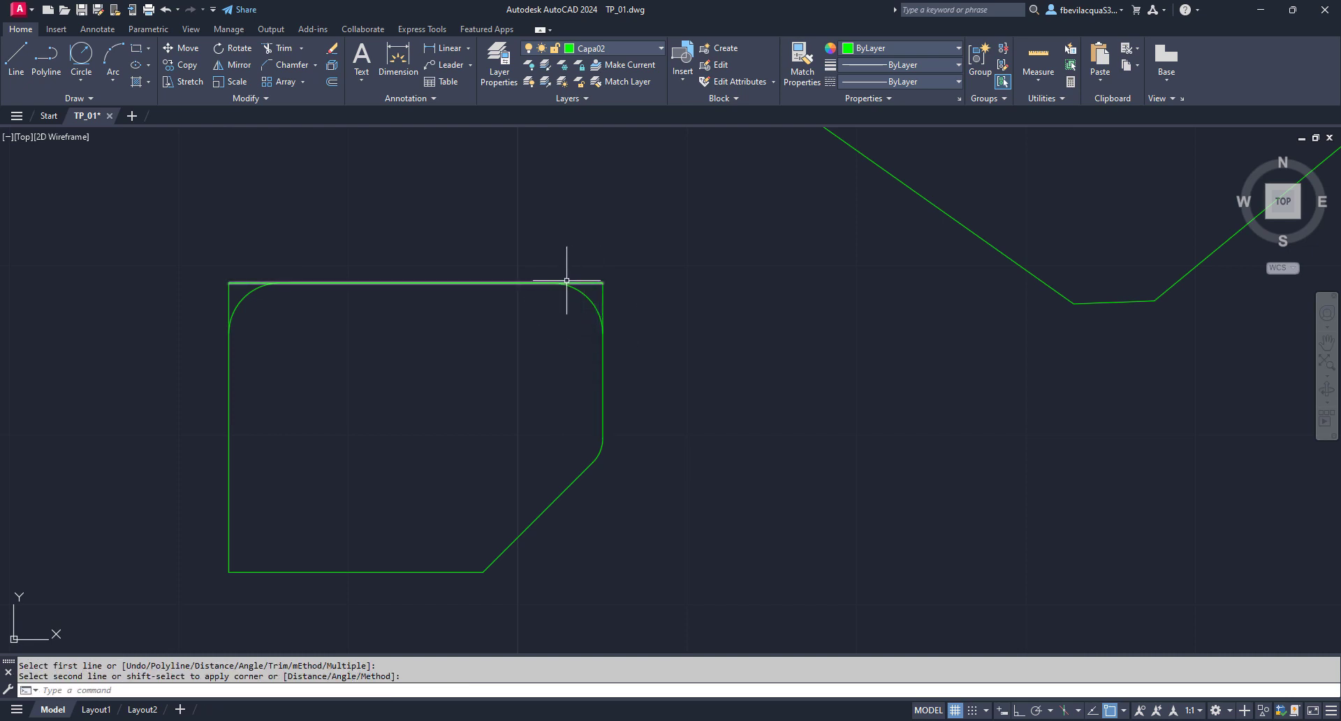
{"action": "left_click", "coordinate": [290, 67]}
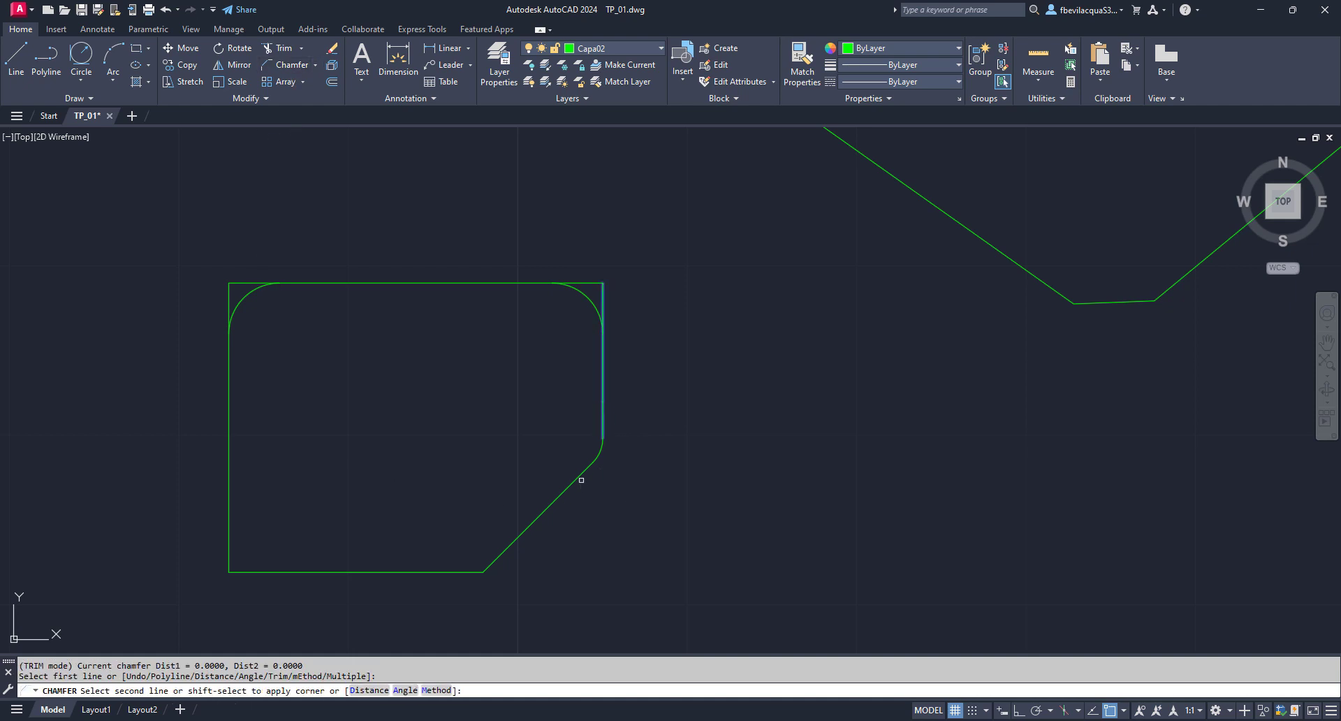
{"action": "left_click", "coordinate": [582, 479]}
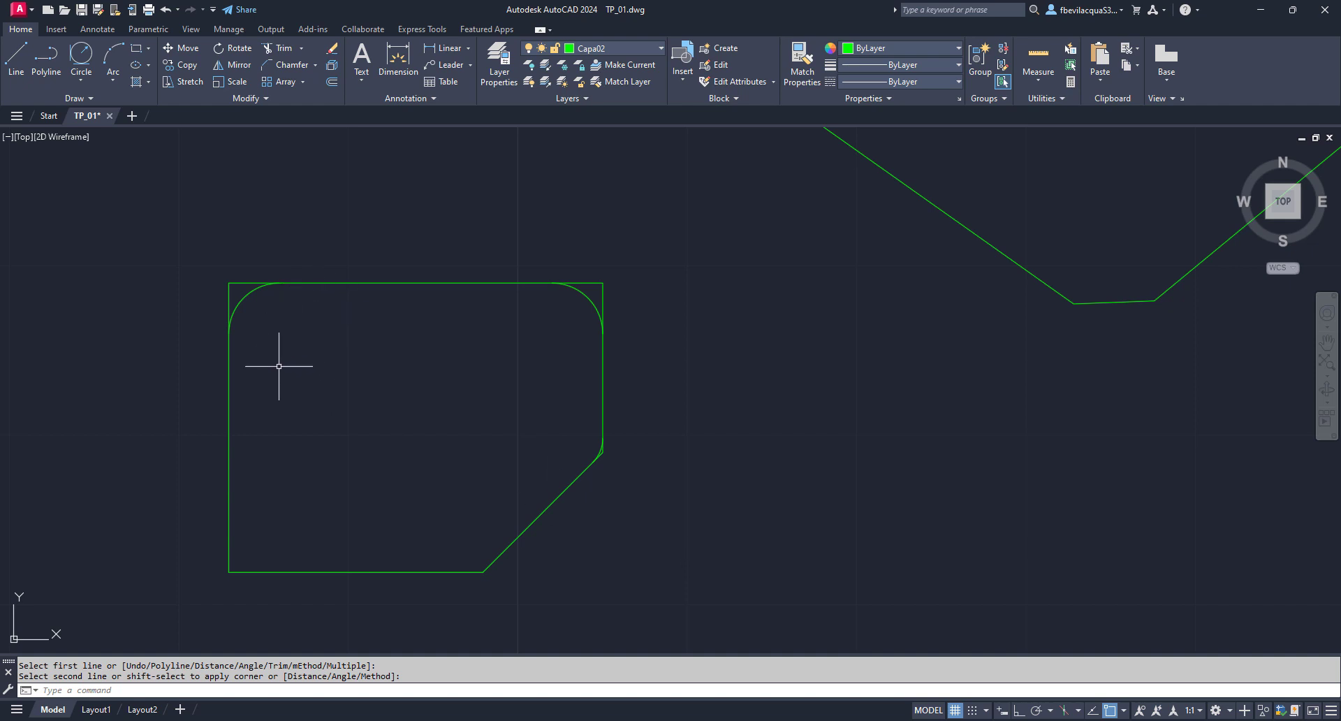
Delete the three leftover fillet arcs at the upper-left, upper-right and lower-right corners of the shape
{"action": "scroll", "coordinate": [258, 346], "scroll_direction": "up", "scroll_amount": 4}
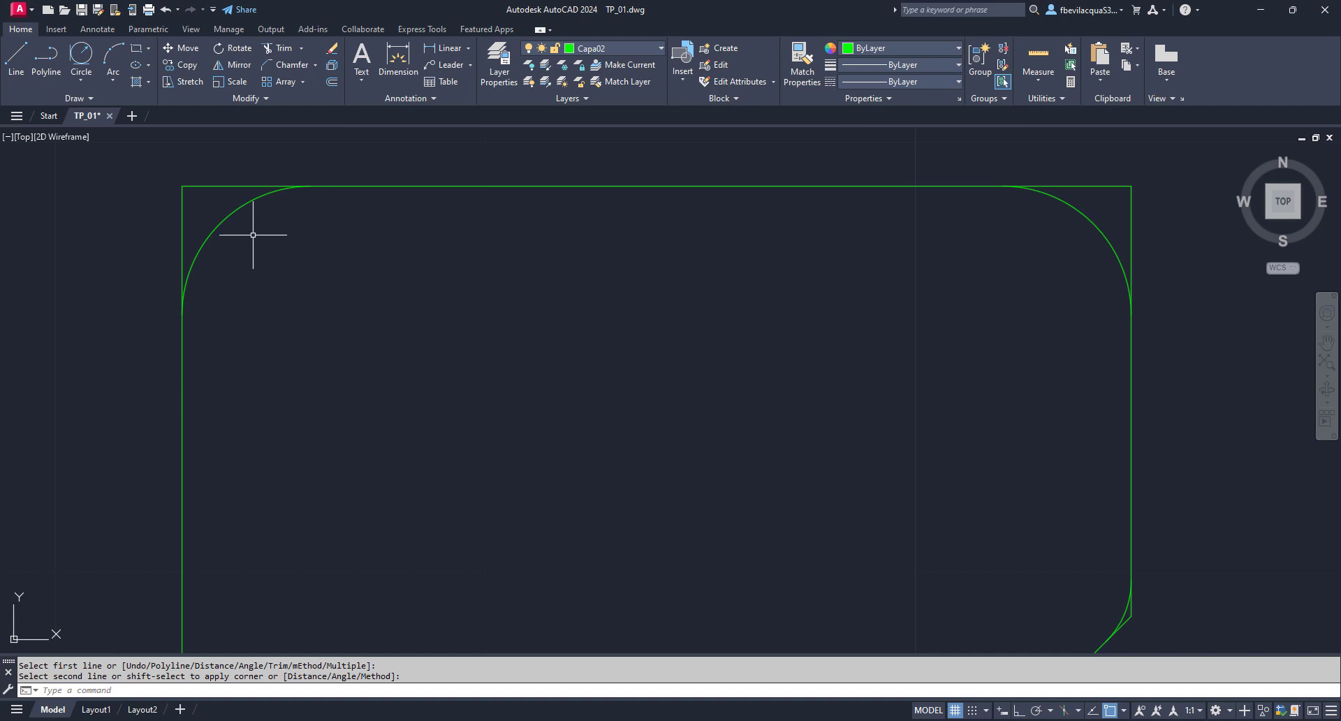
{"action": "left_click", "coordinate": [236, 211]}
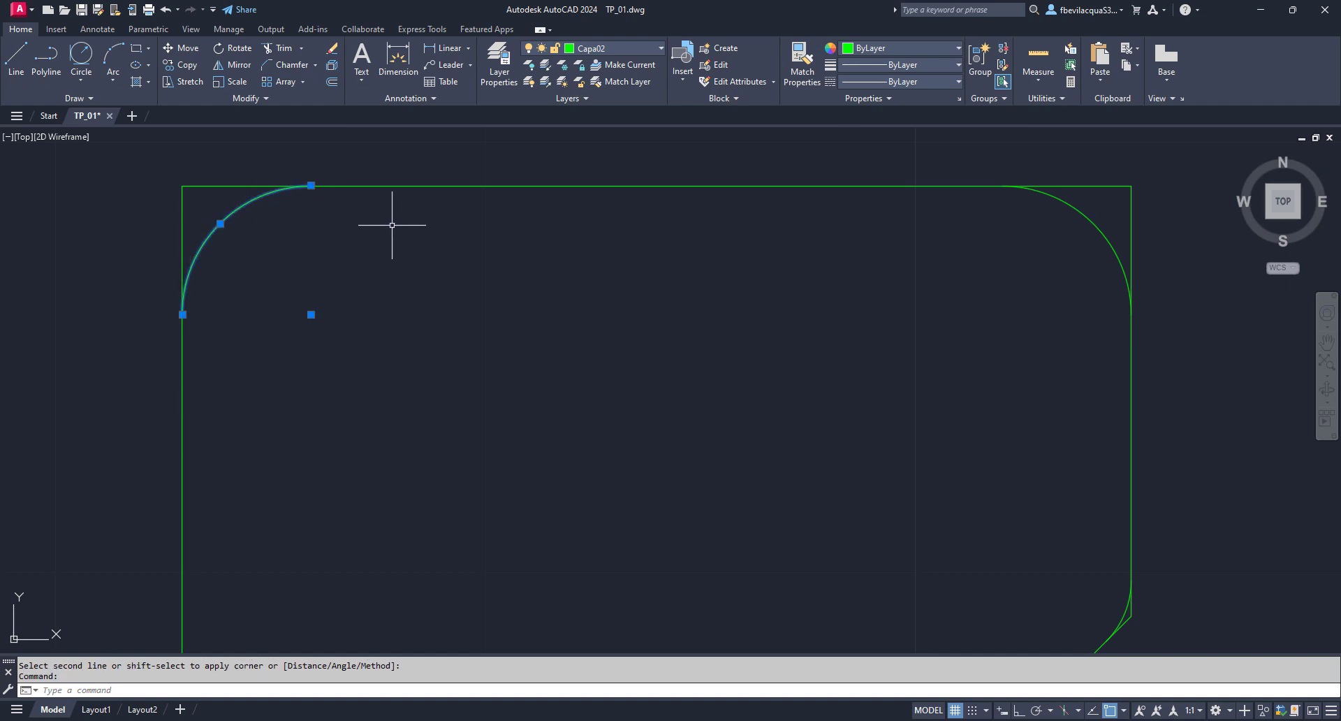
{"action": "key", "text": "Delete"}
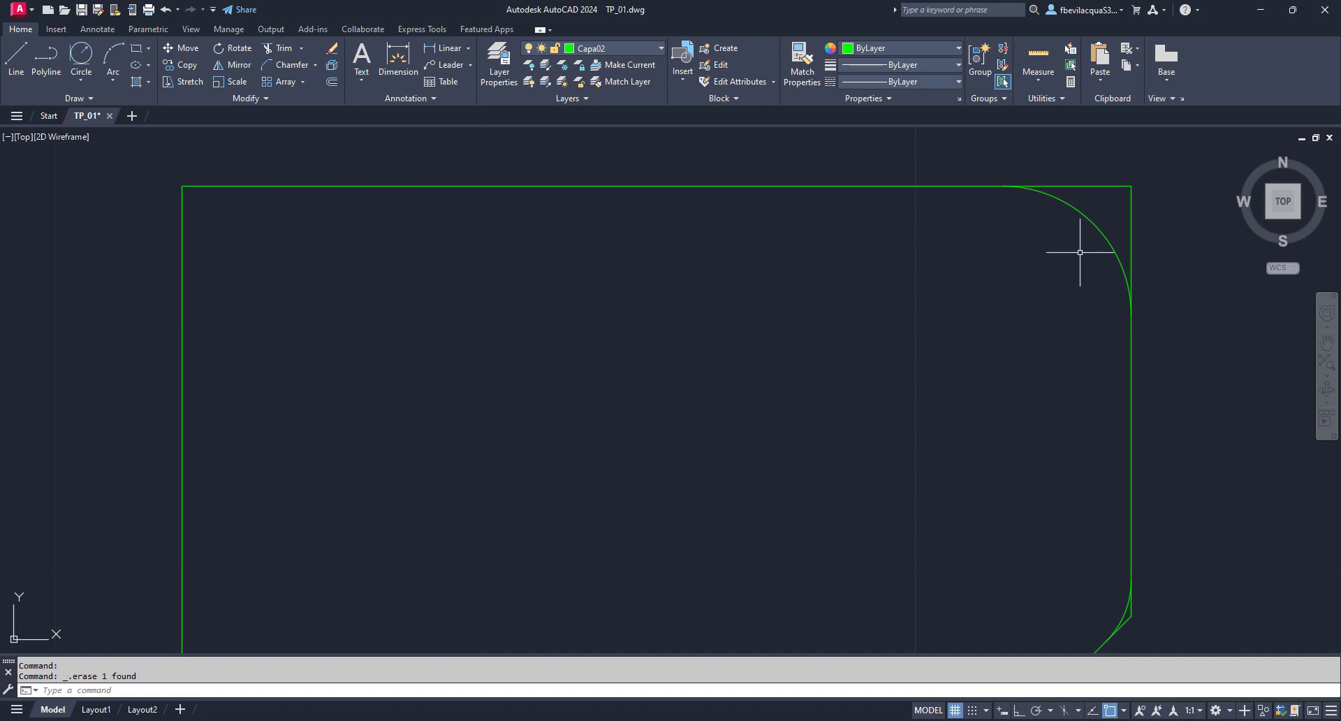
{"action": "left_click", "coordinate": [1089, 225]}
{"action": "key", "text": "Delete"}
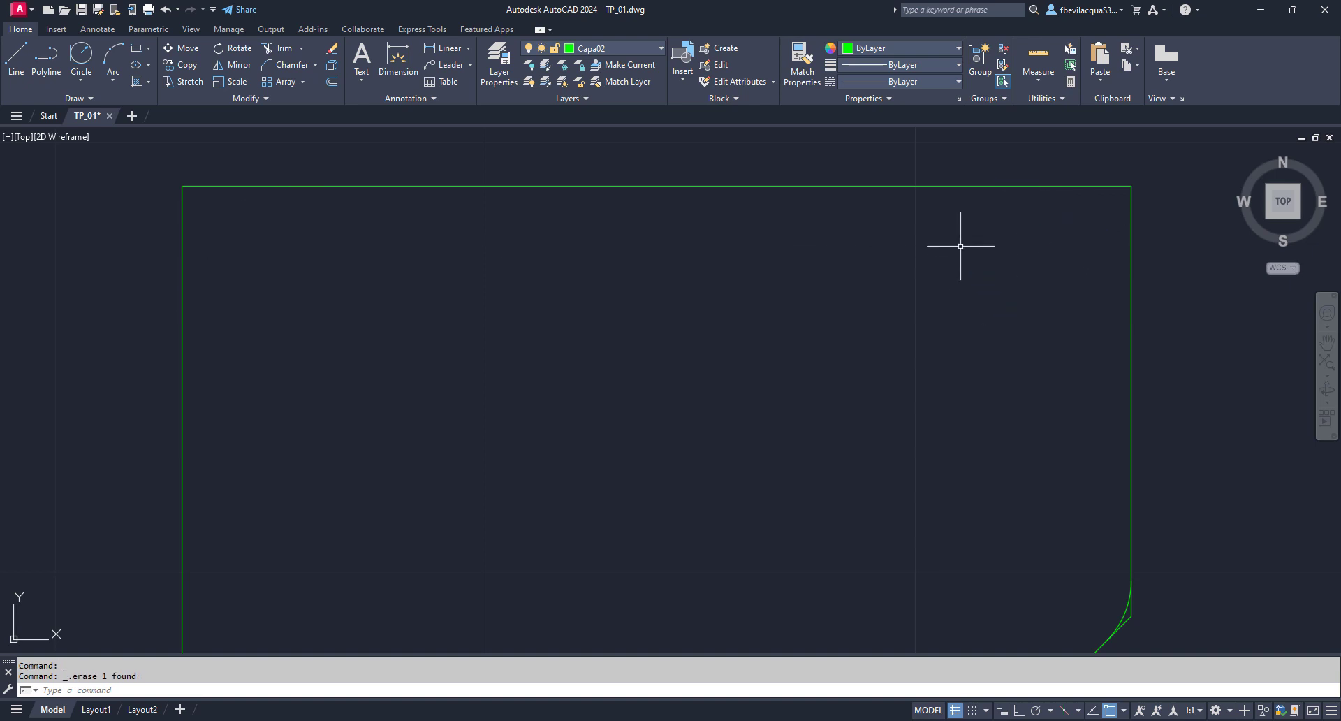
{"action": "scroll", "coordinate": [953, 230], "scroll_direction": "down", "scroll_amount": 6}
{"action": "scroll", "coordinate": [1011, 314], "scroll_direction": "up", "scroll_amount": 6}
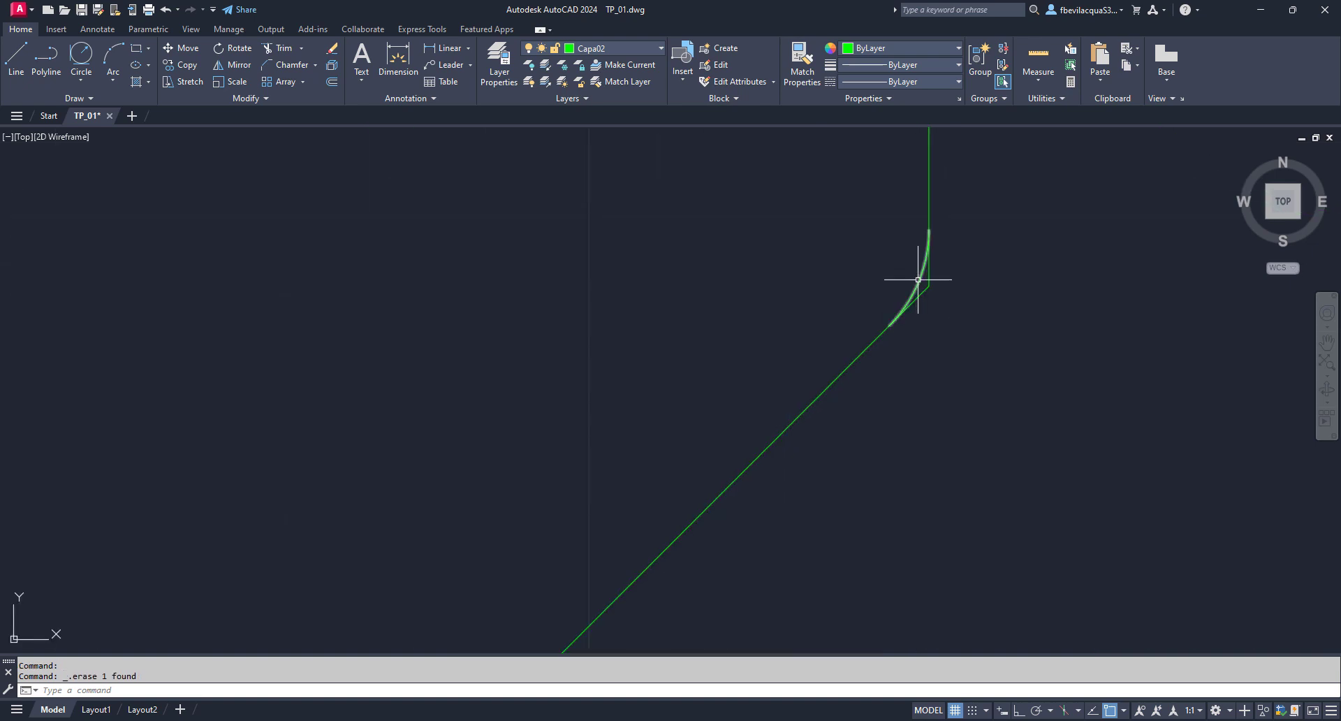
{"action": "left_click", "coordinate": [916, 281]}
{"action": "key", "text": "Delete"}
{"action": "scroll", "coordinate": [799, 353], "scroll_direction": "down", "scroll_amount": 10}
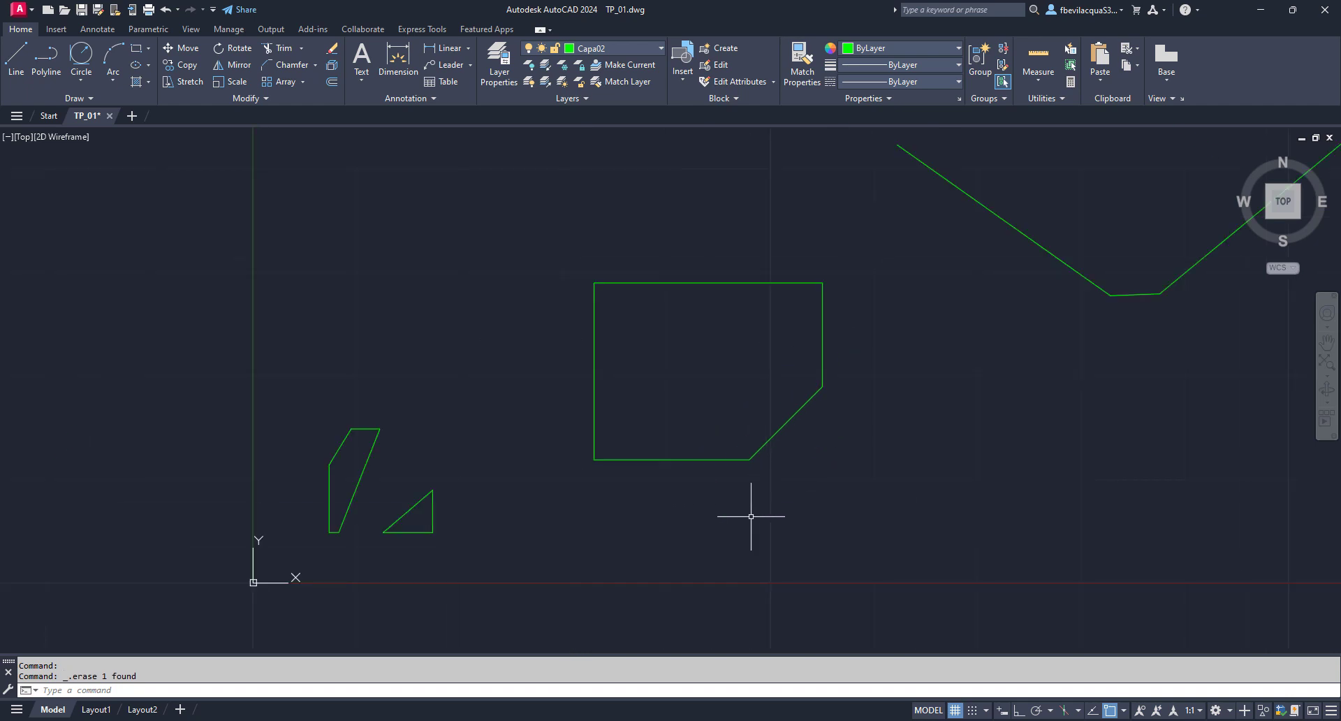
Extend the V's two arms to a sharp vertex with a zero-distance chamfer
{"action": "scroll", "coordinate": [660, 427], "scroll_direction": "up", "scroll_amount": 2}
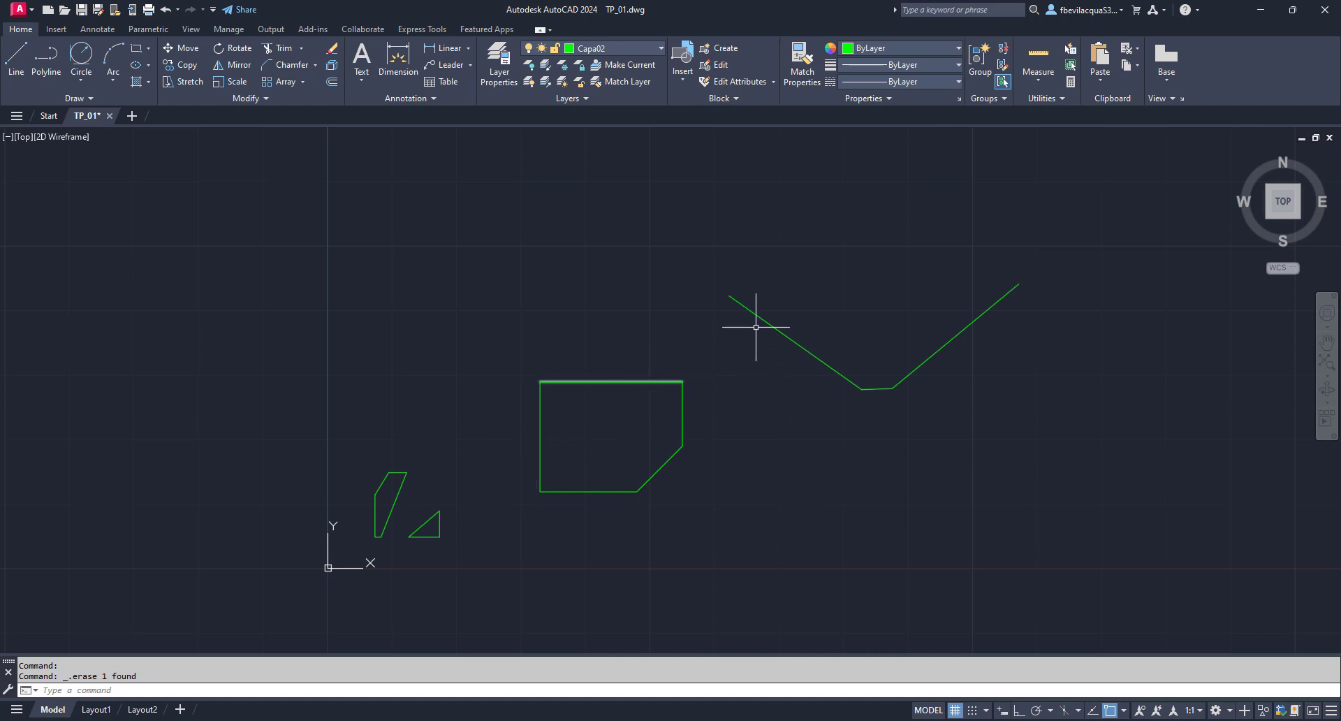
{"action": "left_click", "coordinate": [288, 64]}
{"action": "left_click", "coordinate": [845, 378]}
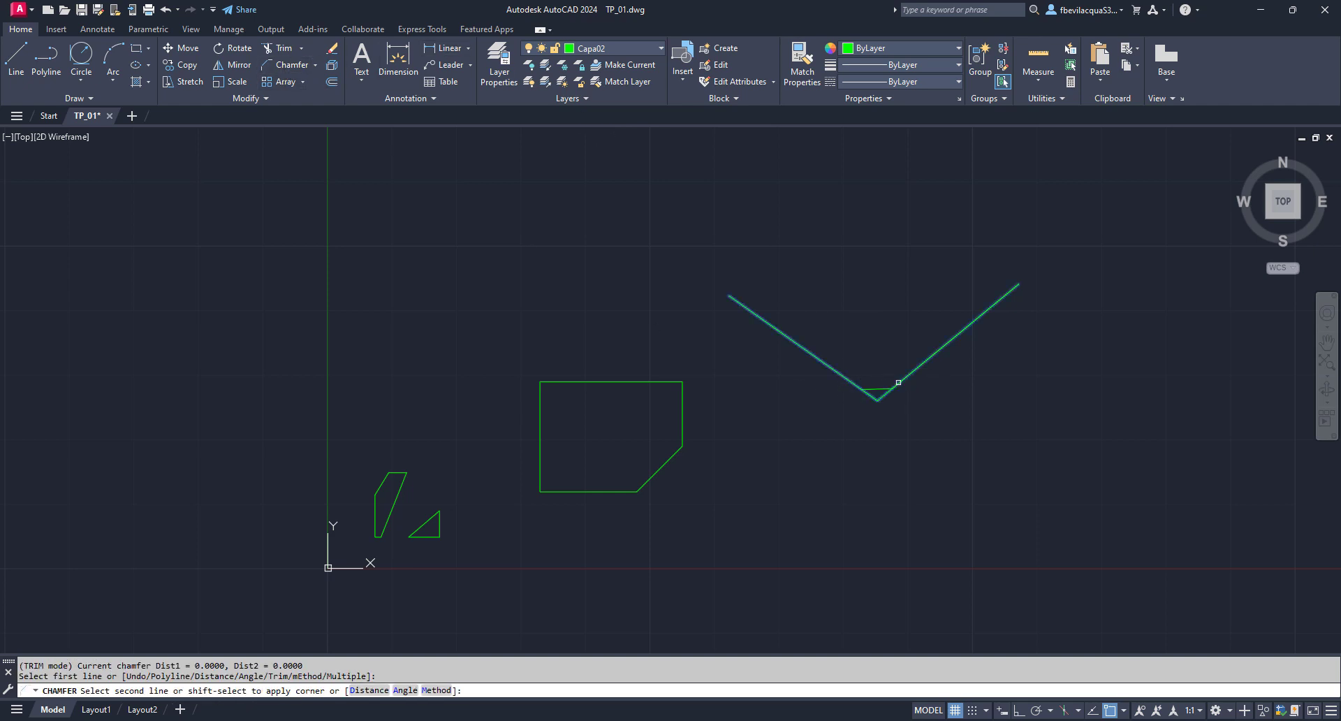
{"action": "left_click", "coordinate": [898, 383]}
{"action": "scroll", "coordinate": [894, 381], "scroll_direction": "up", "scroll_amount": 8}
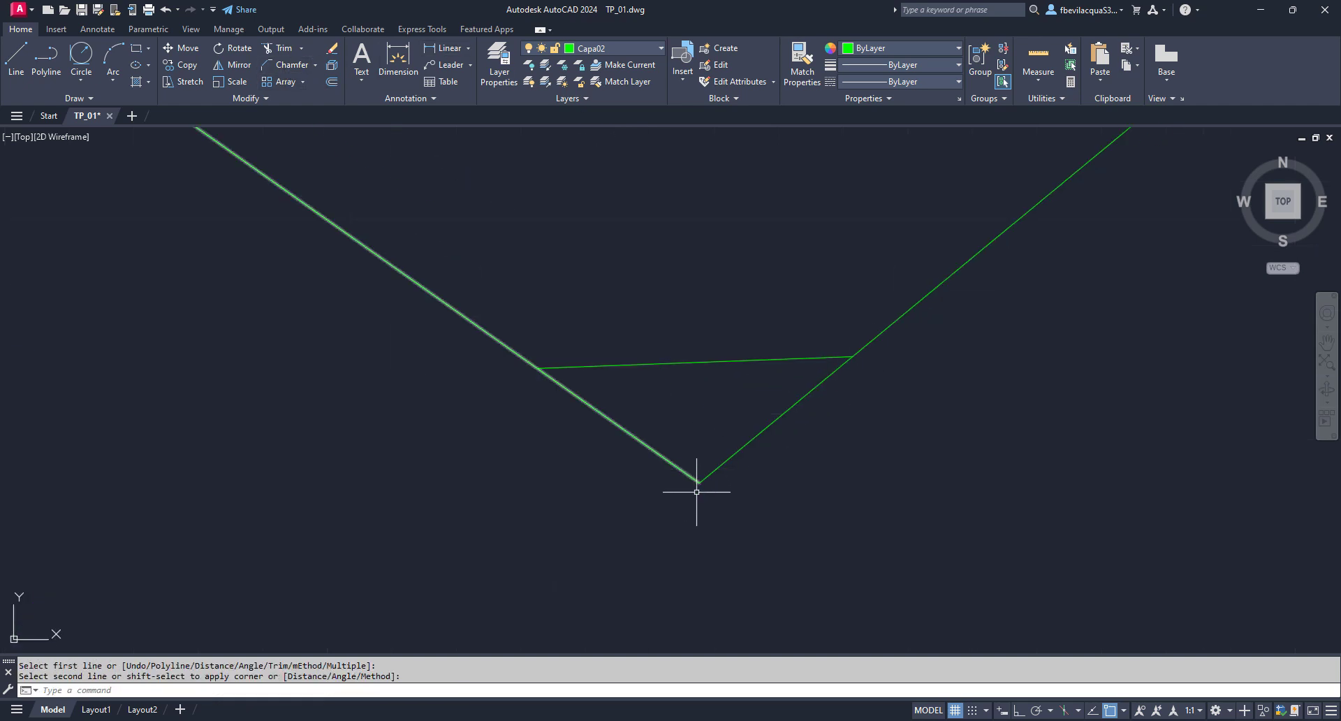